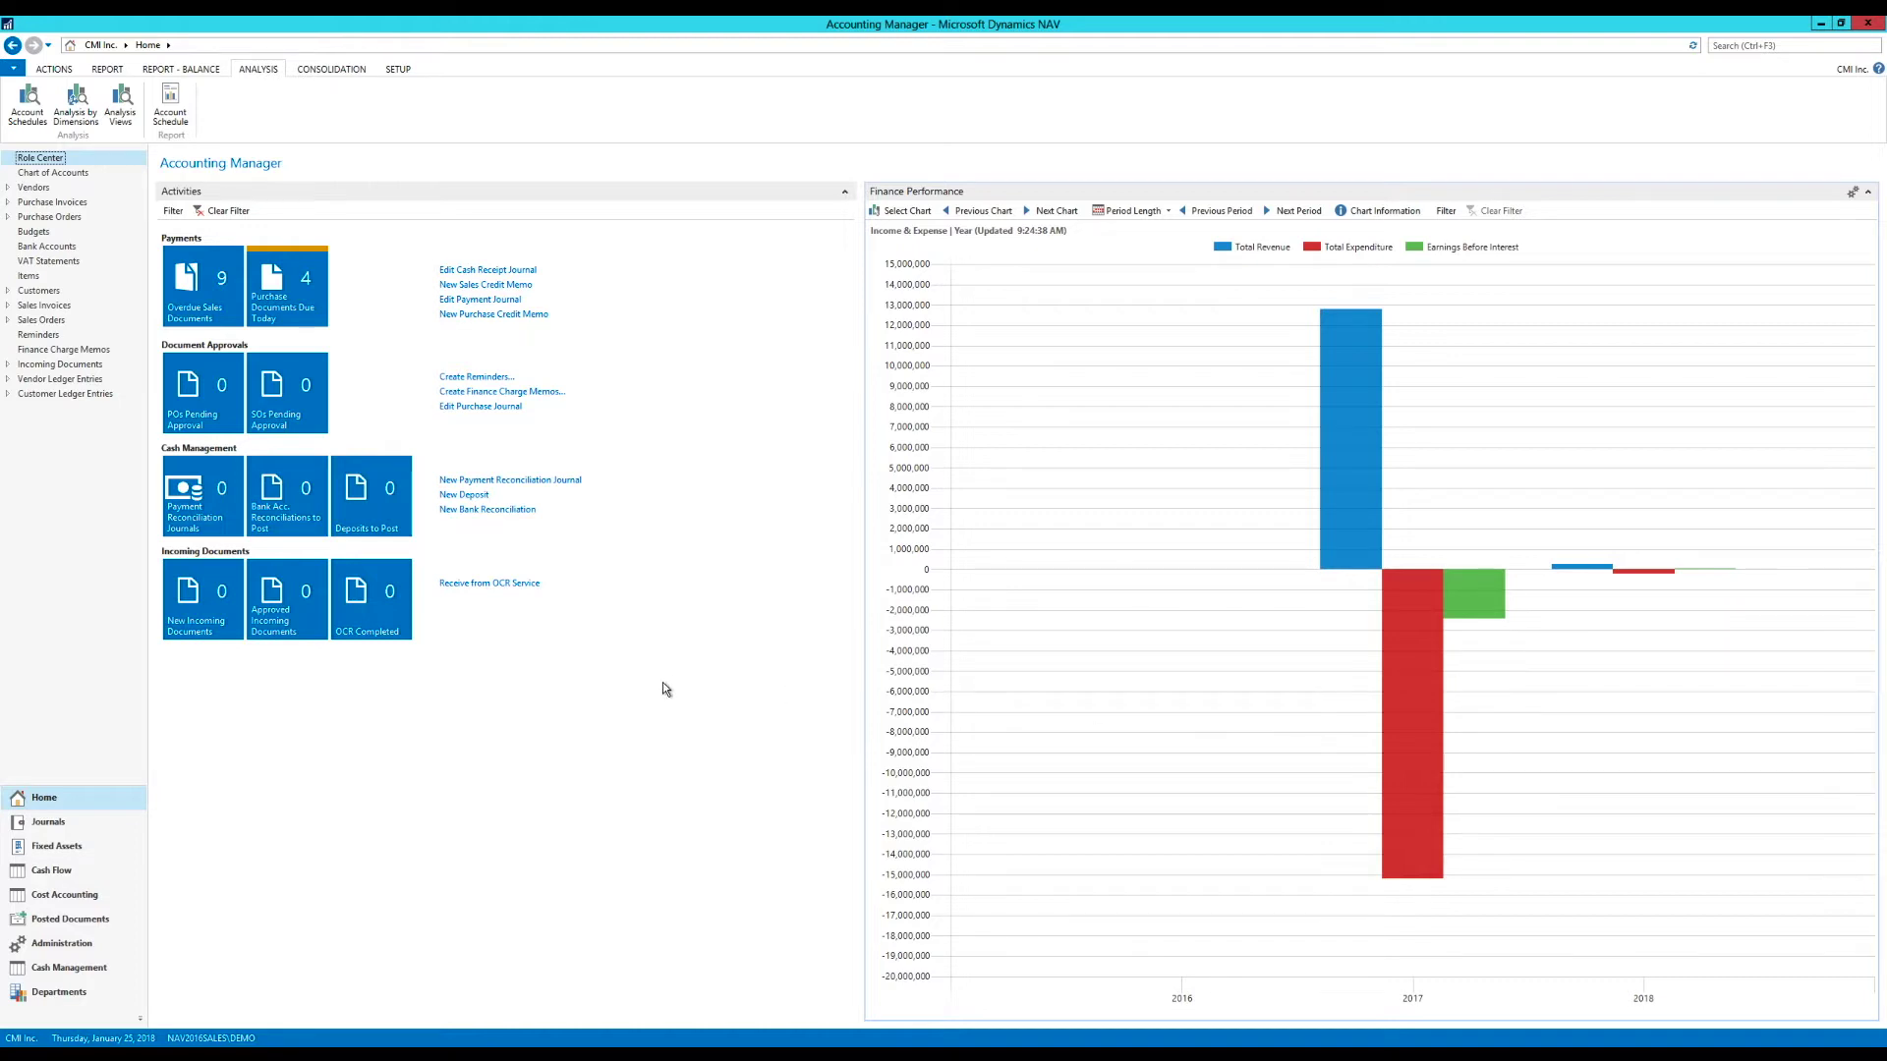
# Open the overview of the CM INC STM account schedule.
pyautogui.click(23, 103)
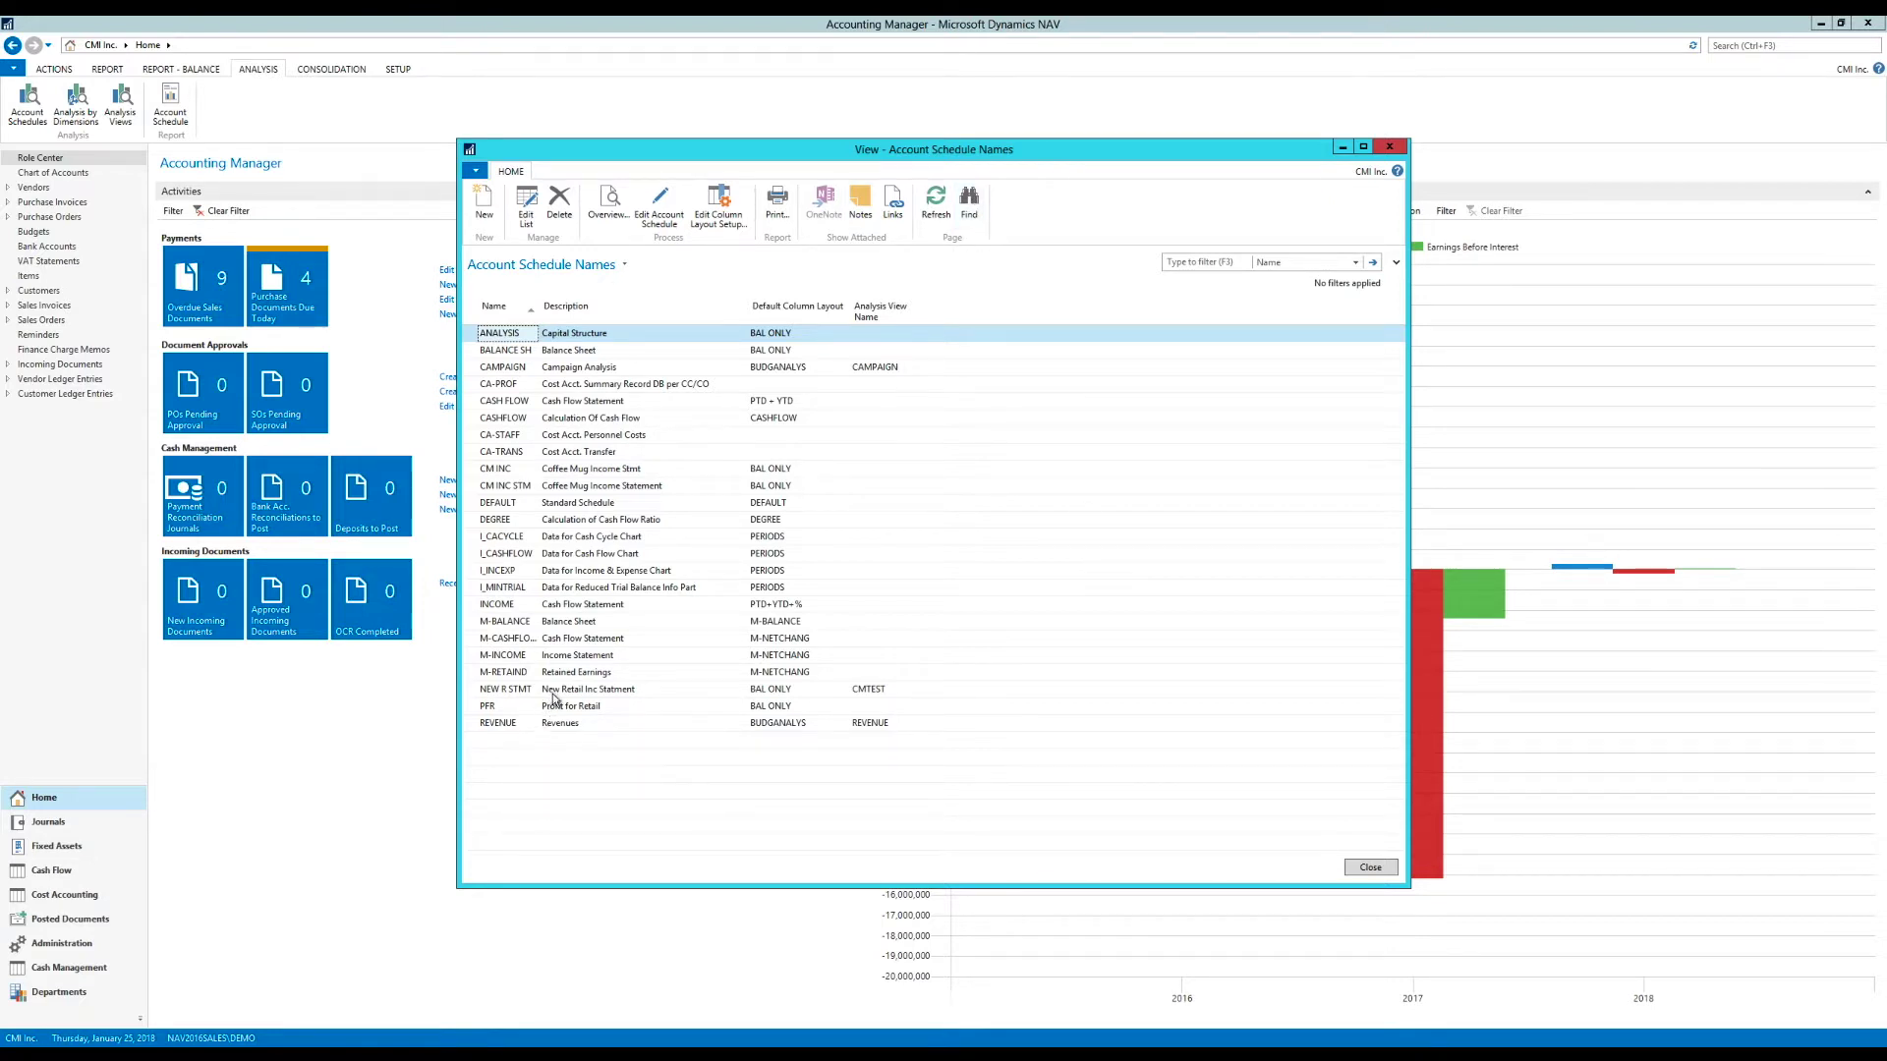
pyautogui.click(602, 486)
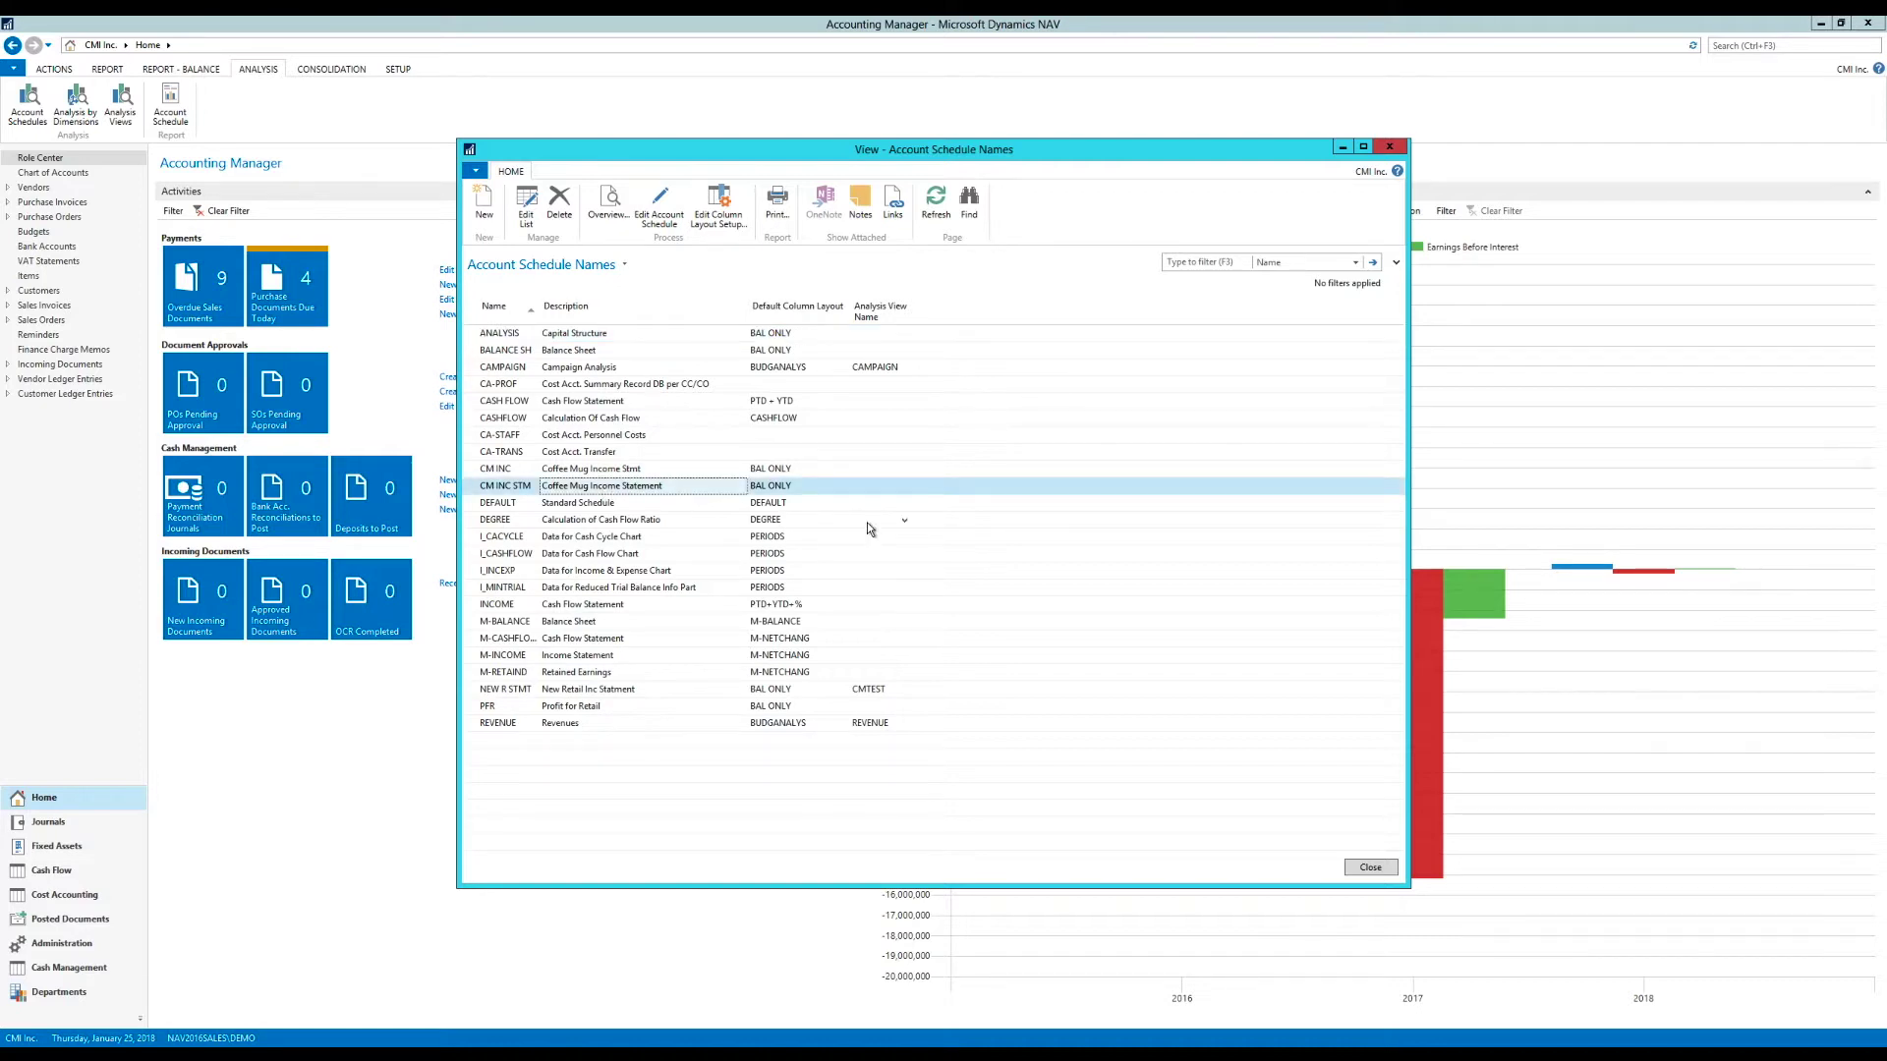
pyautogui.click(608, 205)
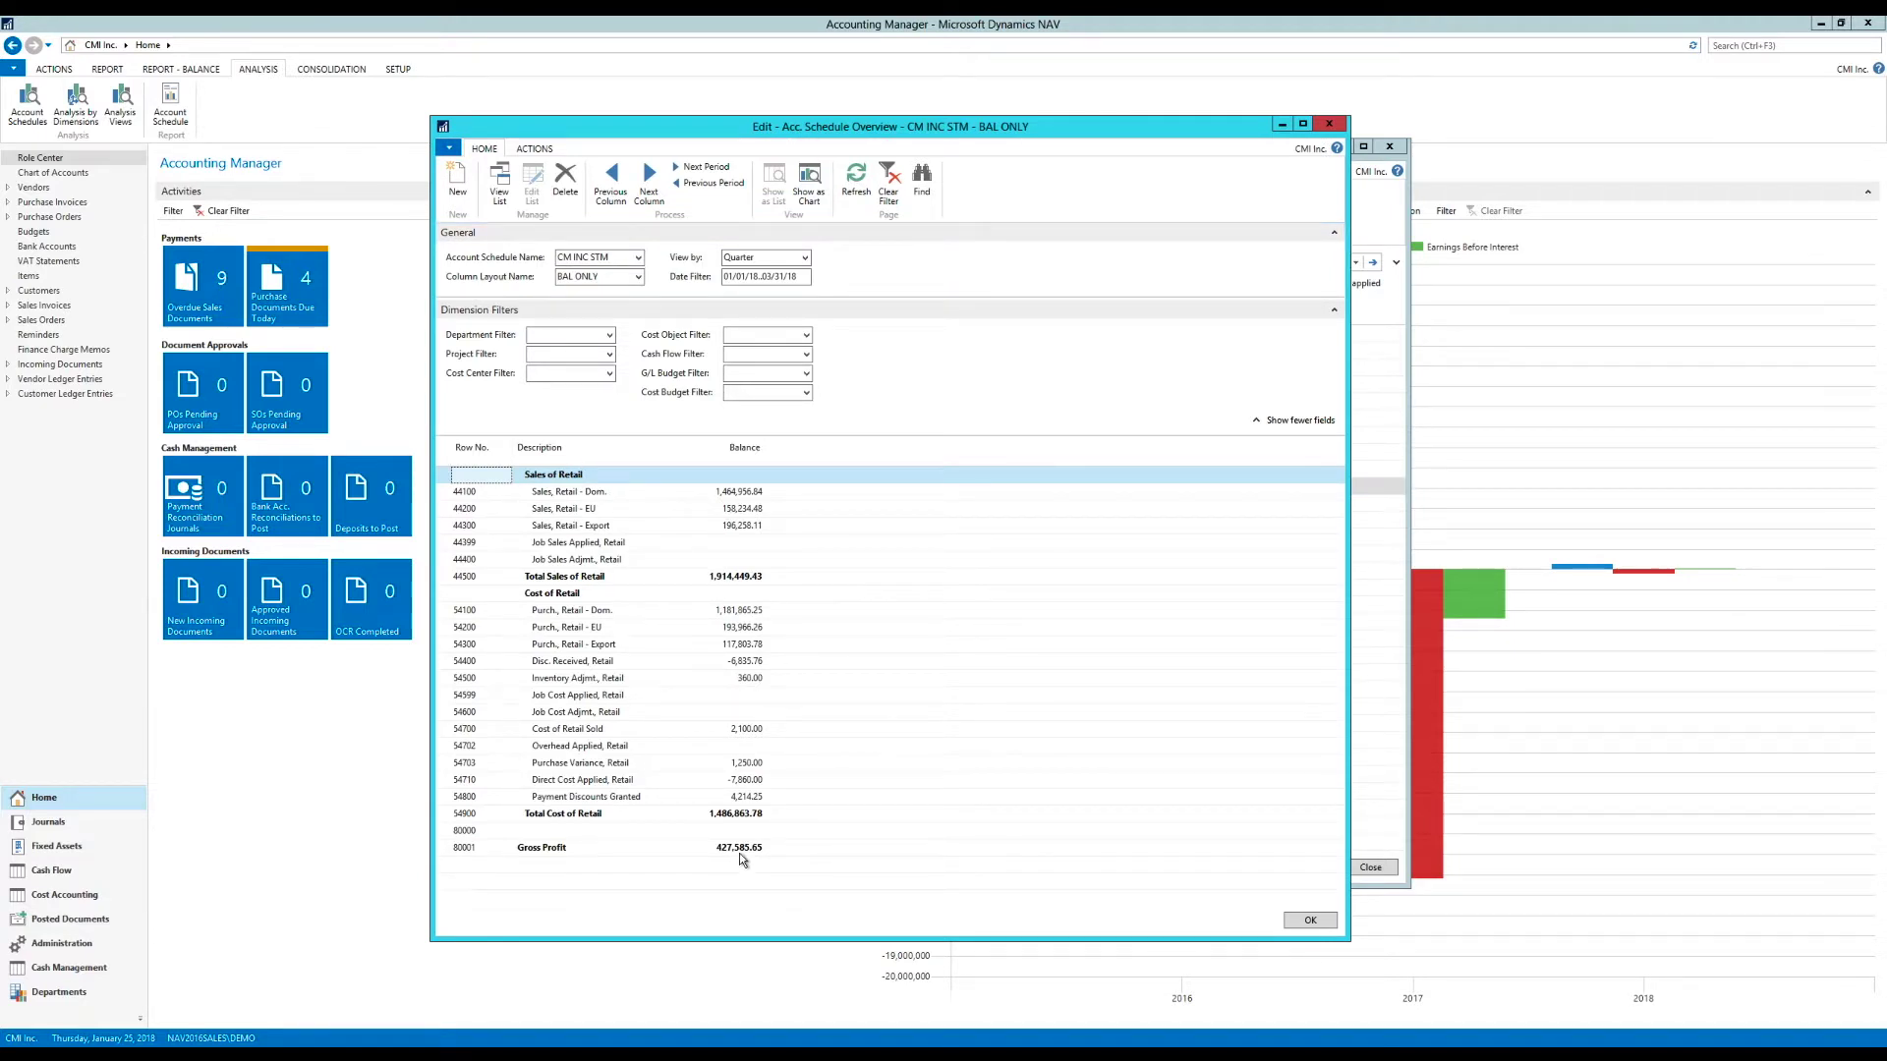
# Apply the CM BUDG column layout, review Net Change beside Budget, then close the overview.
pyautogui.click(638, 276)
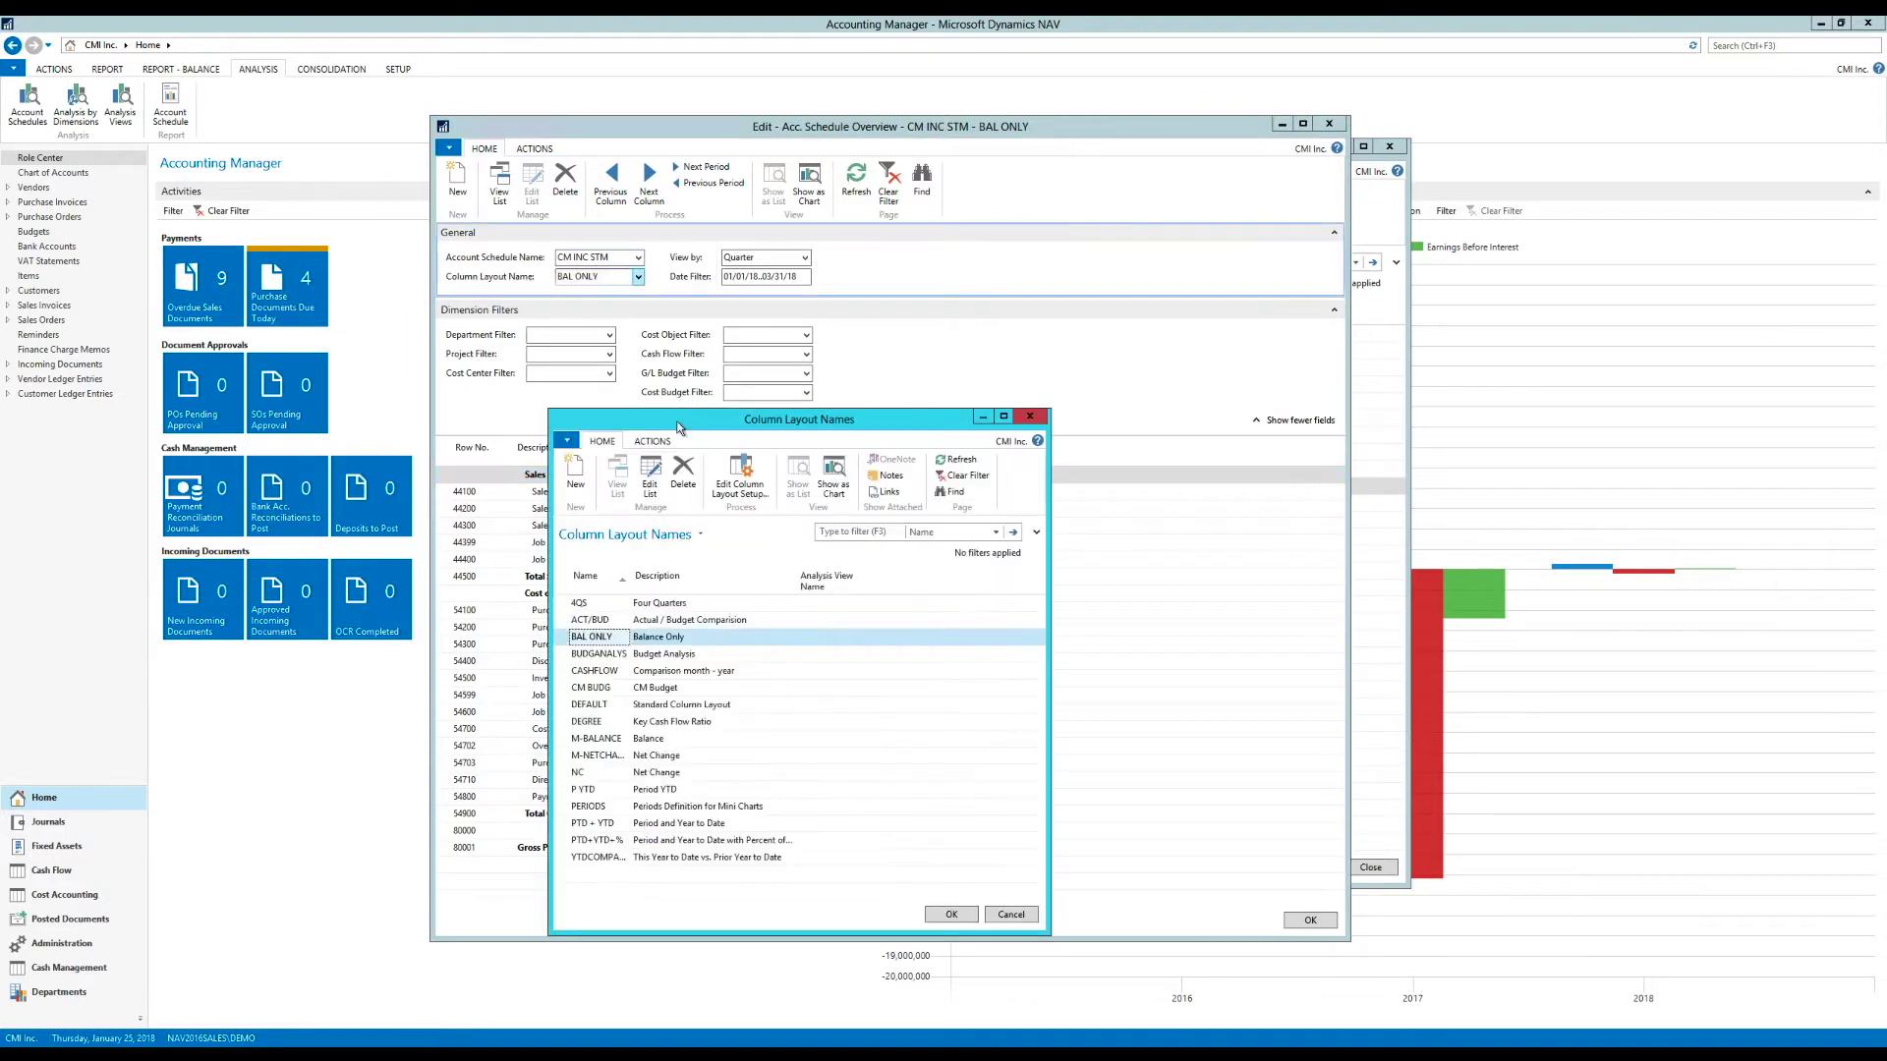
pyautogui.click(595, 688)
pyautogui.click(949, 915)
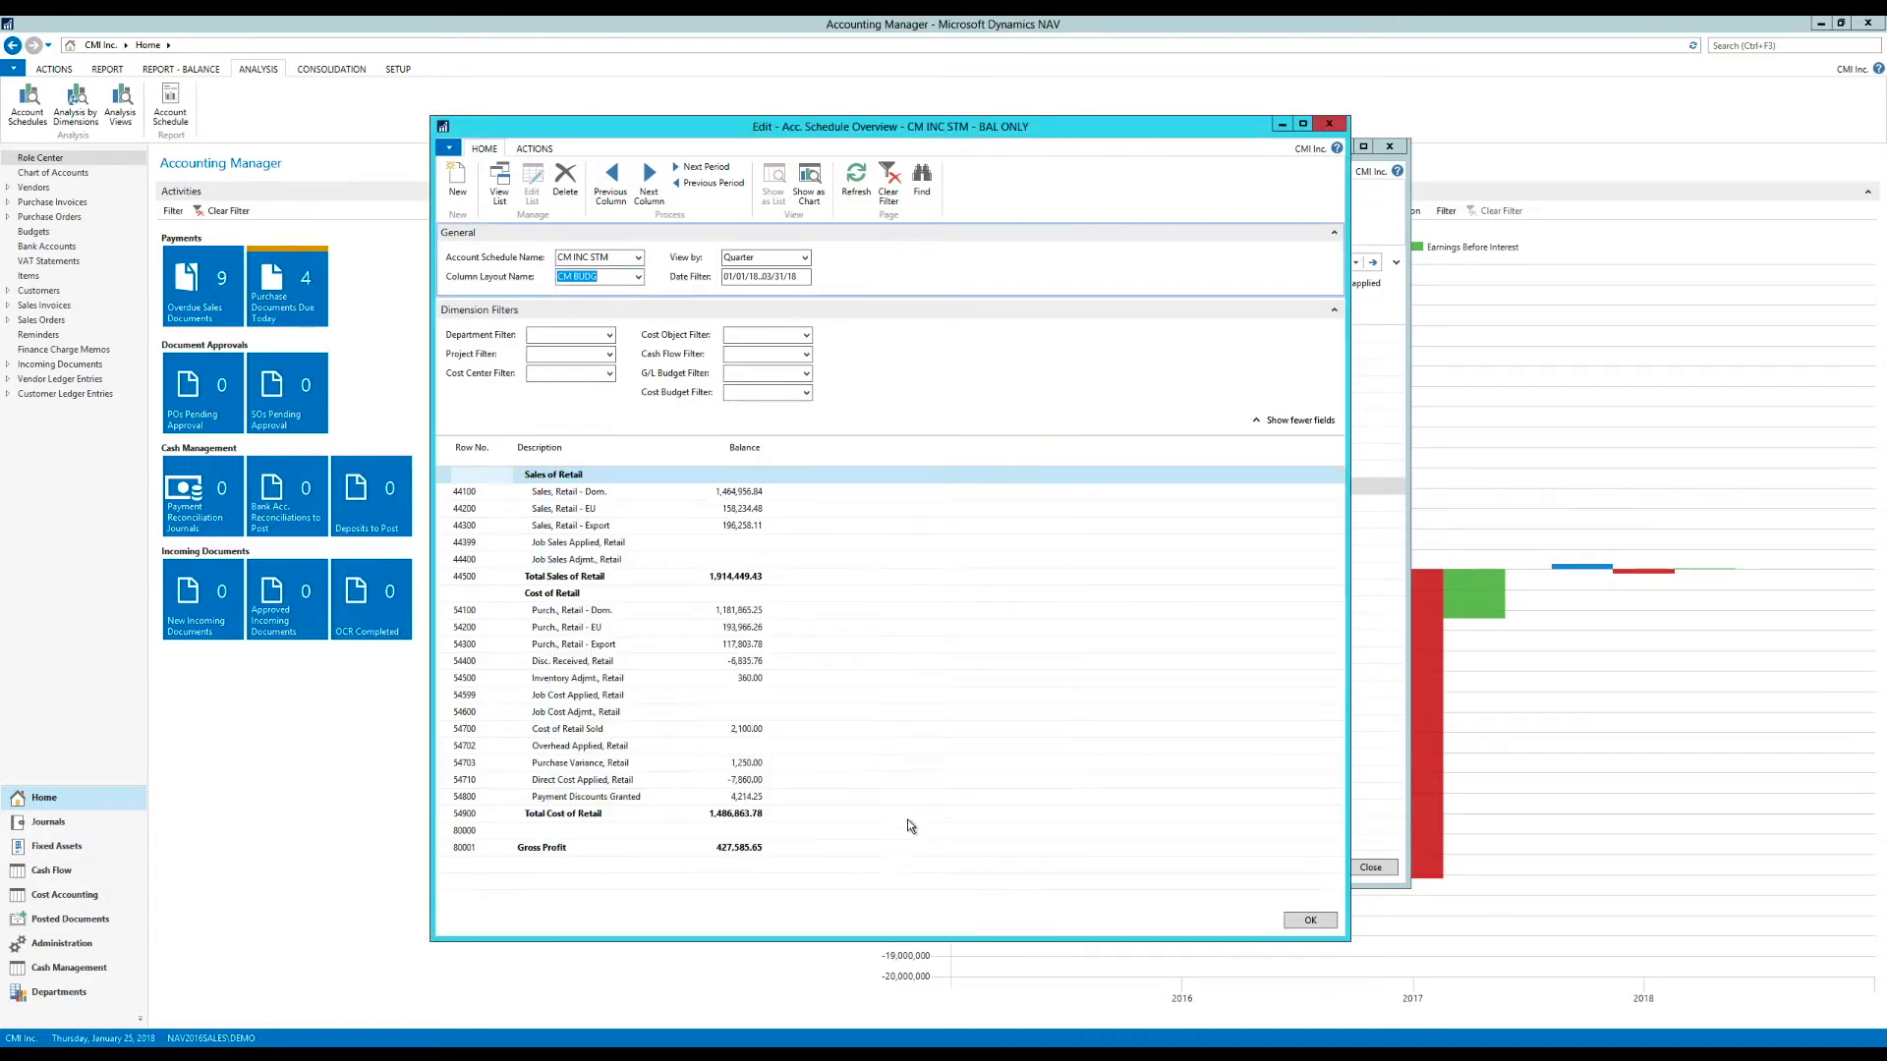
pyautogui.click(783, 610)
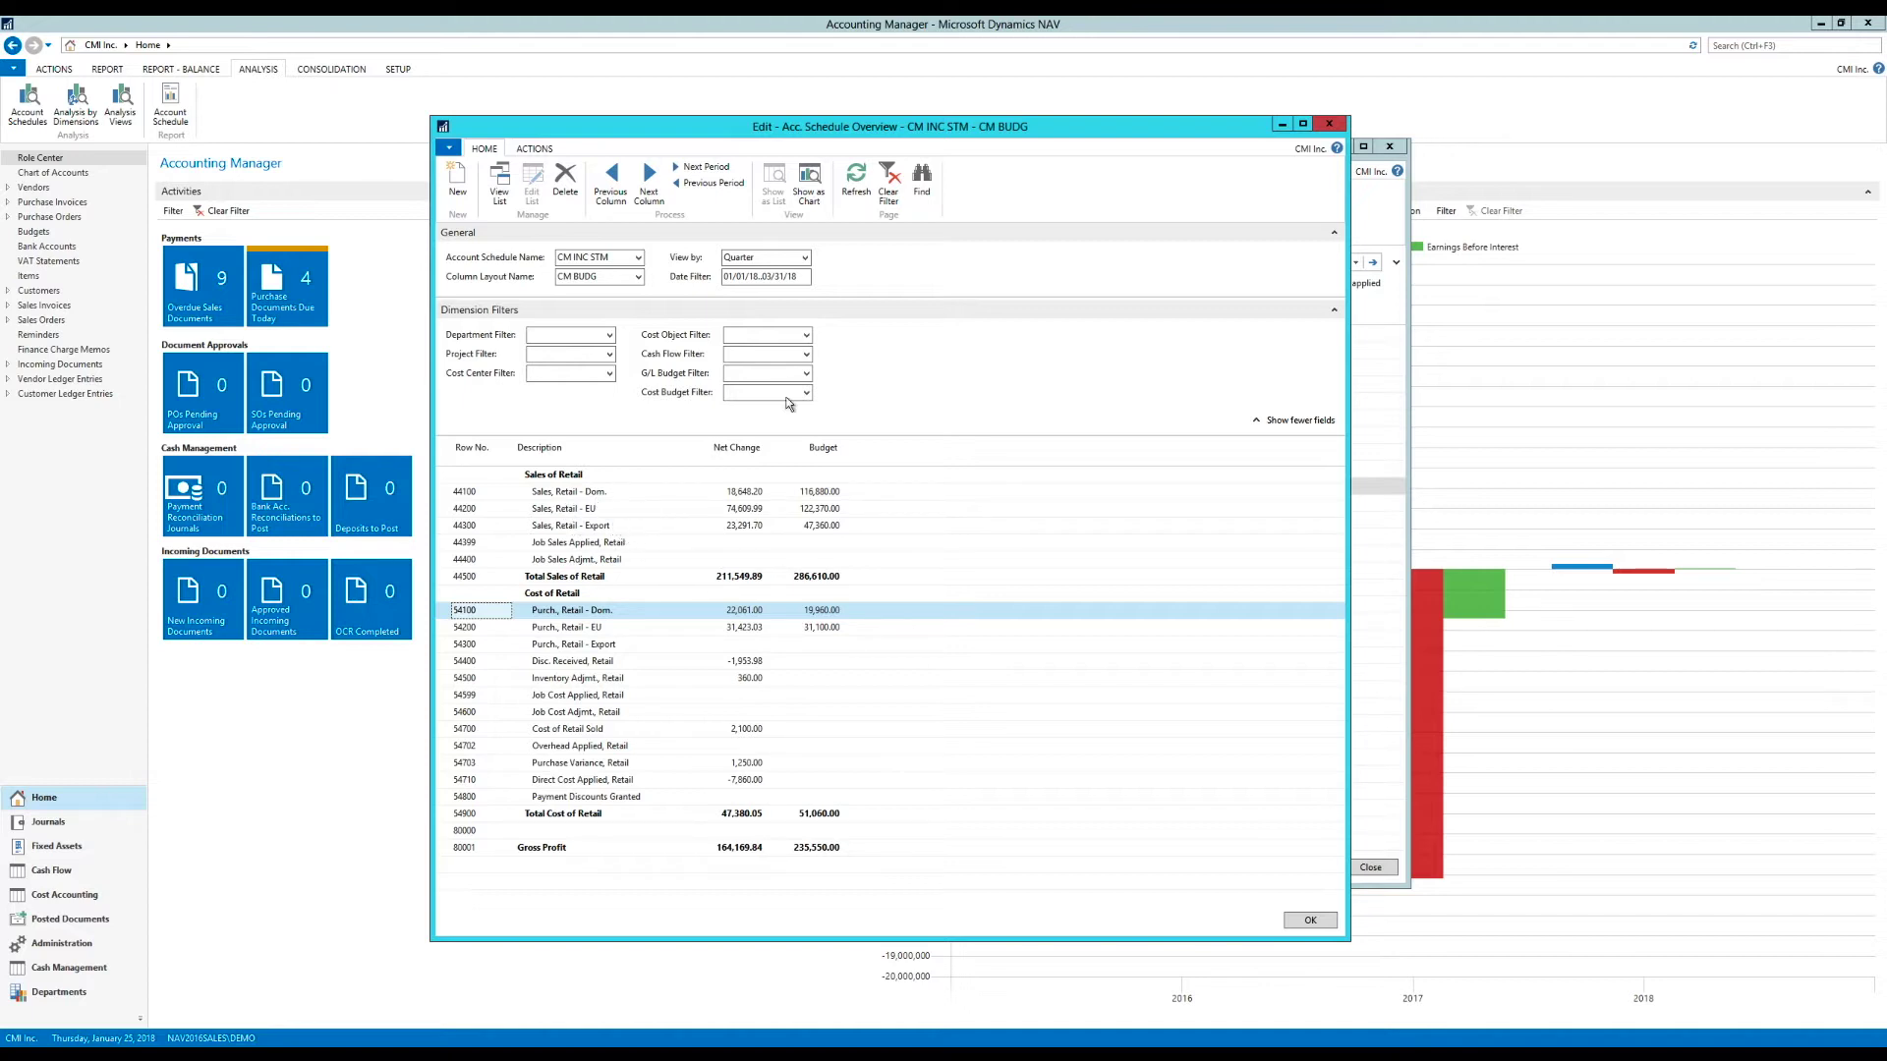
pyautogui.click(1327, 126)
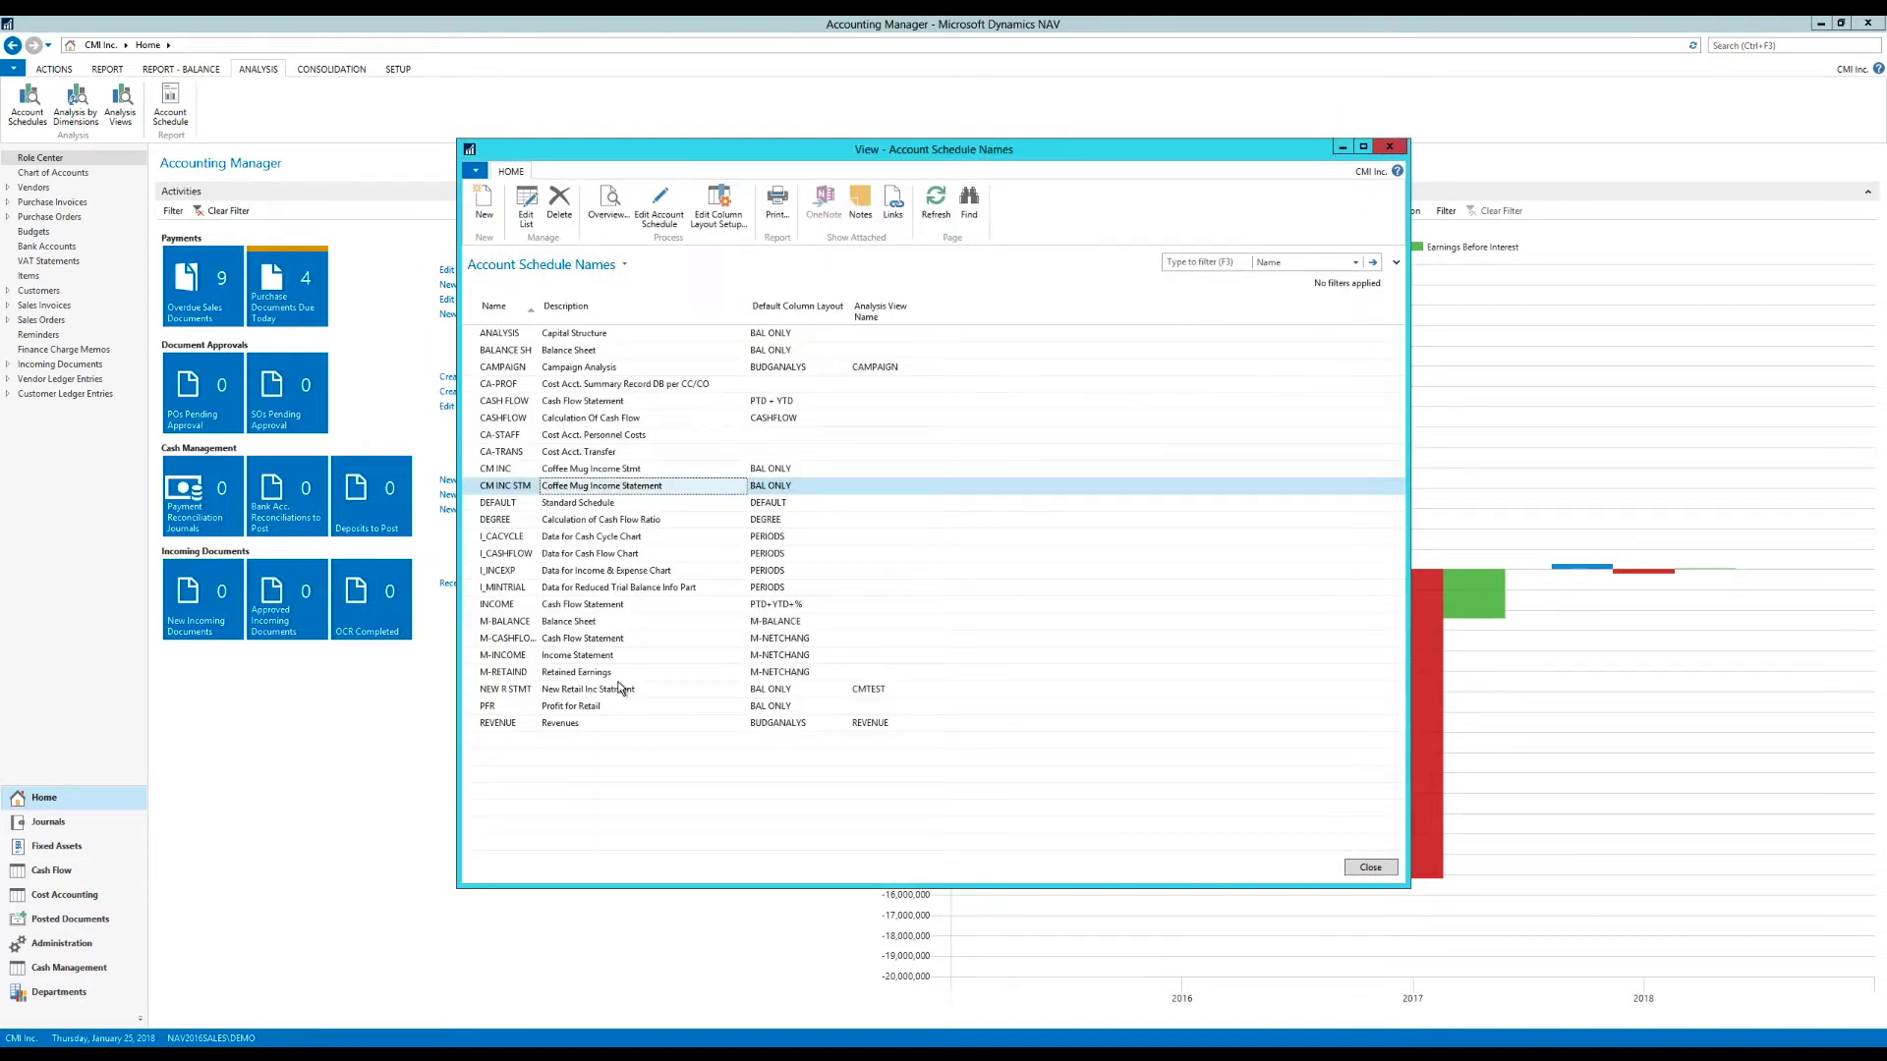
# Review the NEW R STMT overview's three Sales Retail rows, then close it and the schedule list.
pyautogui.click(627, 690)
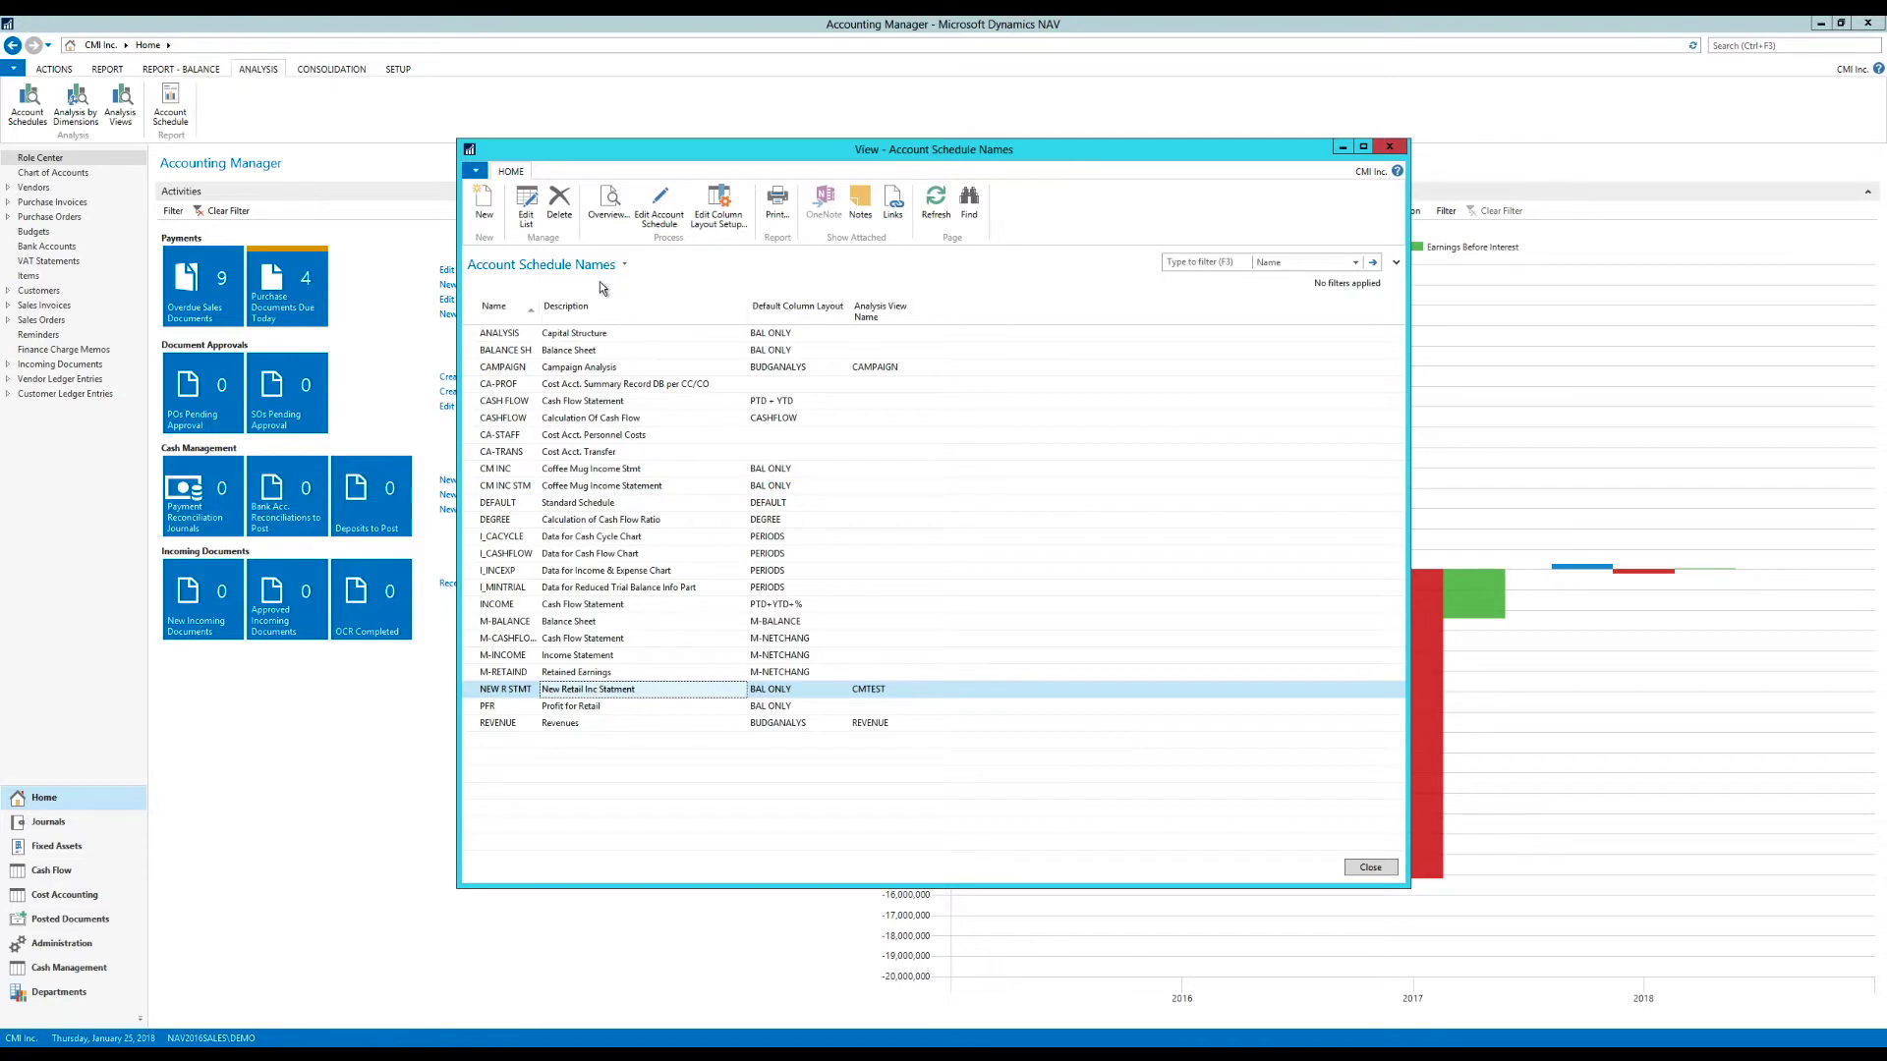
pyautogui.click(609, 207)
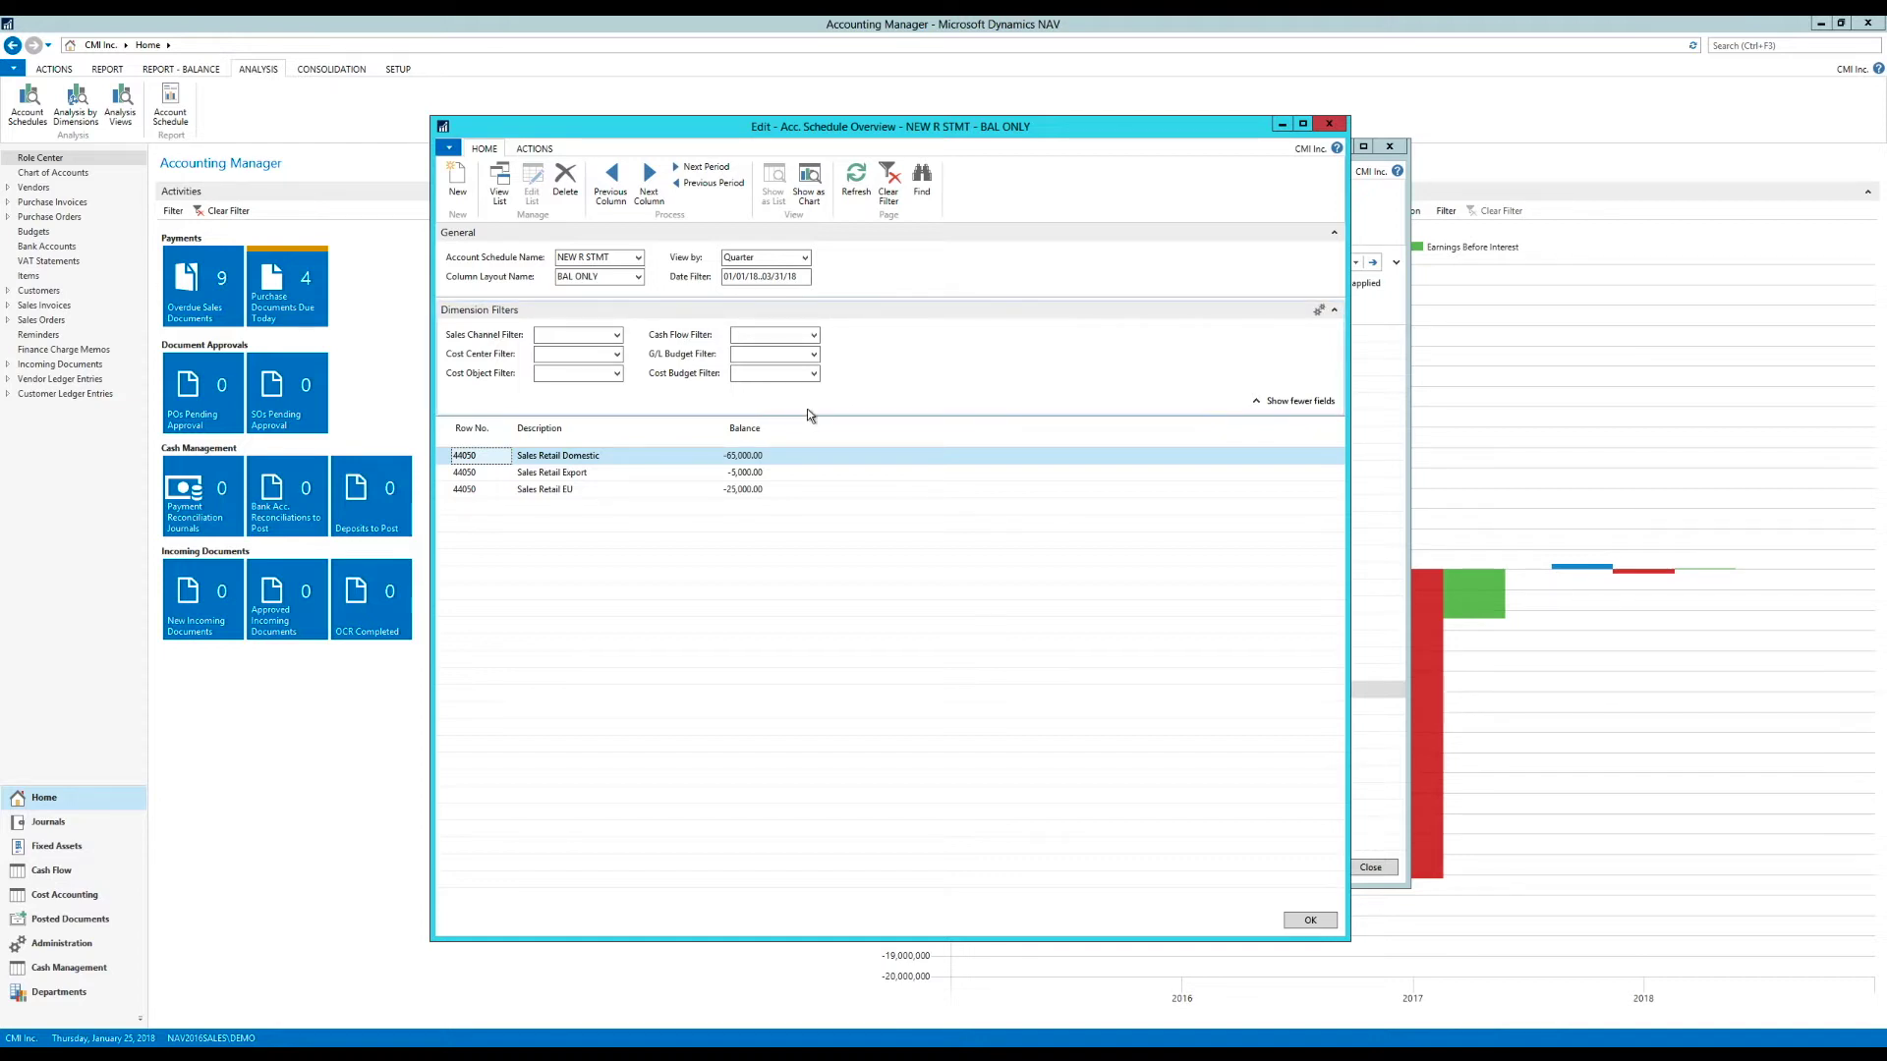
pyautogui.click(1332, 125)
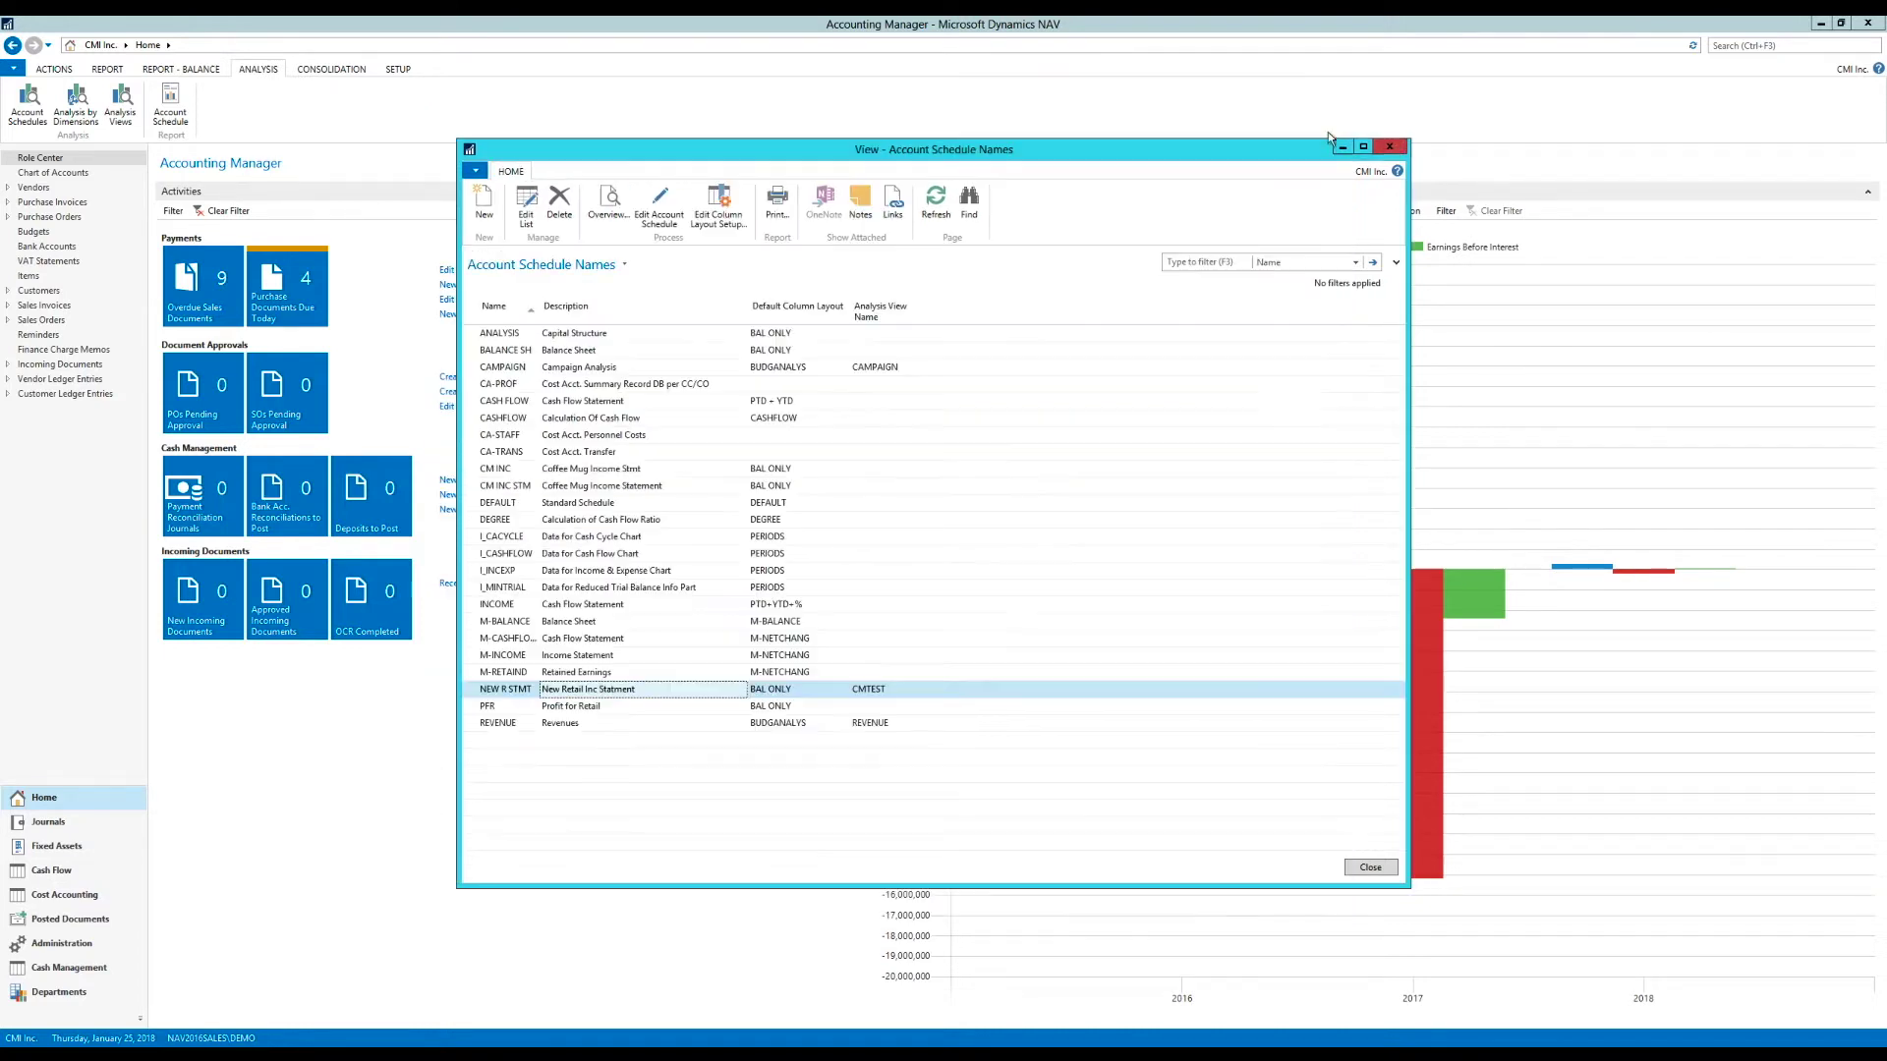
pyautogui.click(1389, 147)
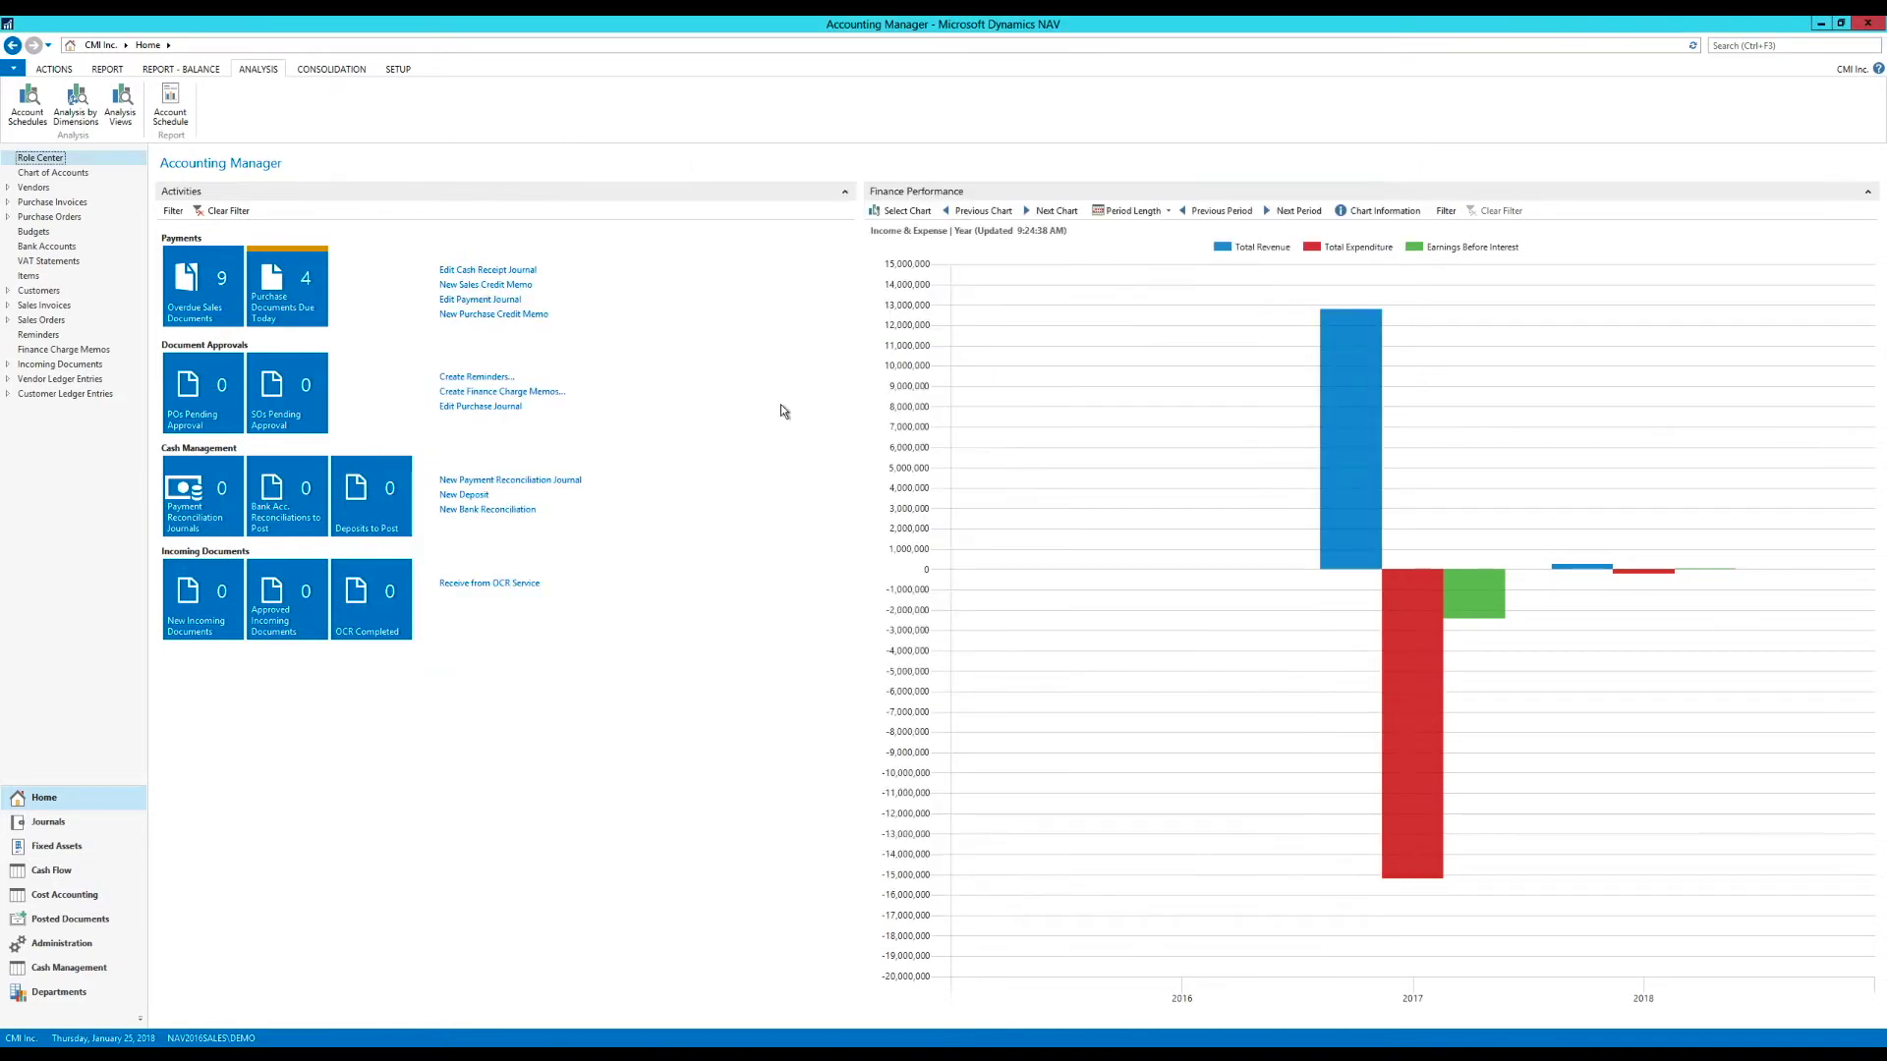
# From the Budgets list, view the CM budget in the budget editor, then close it.
pyautogui.click(29, 235)
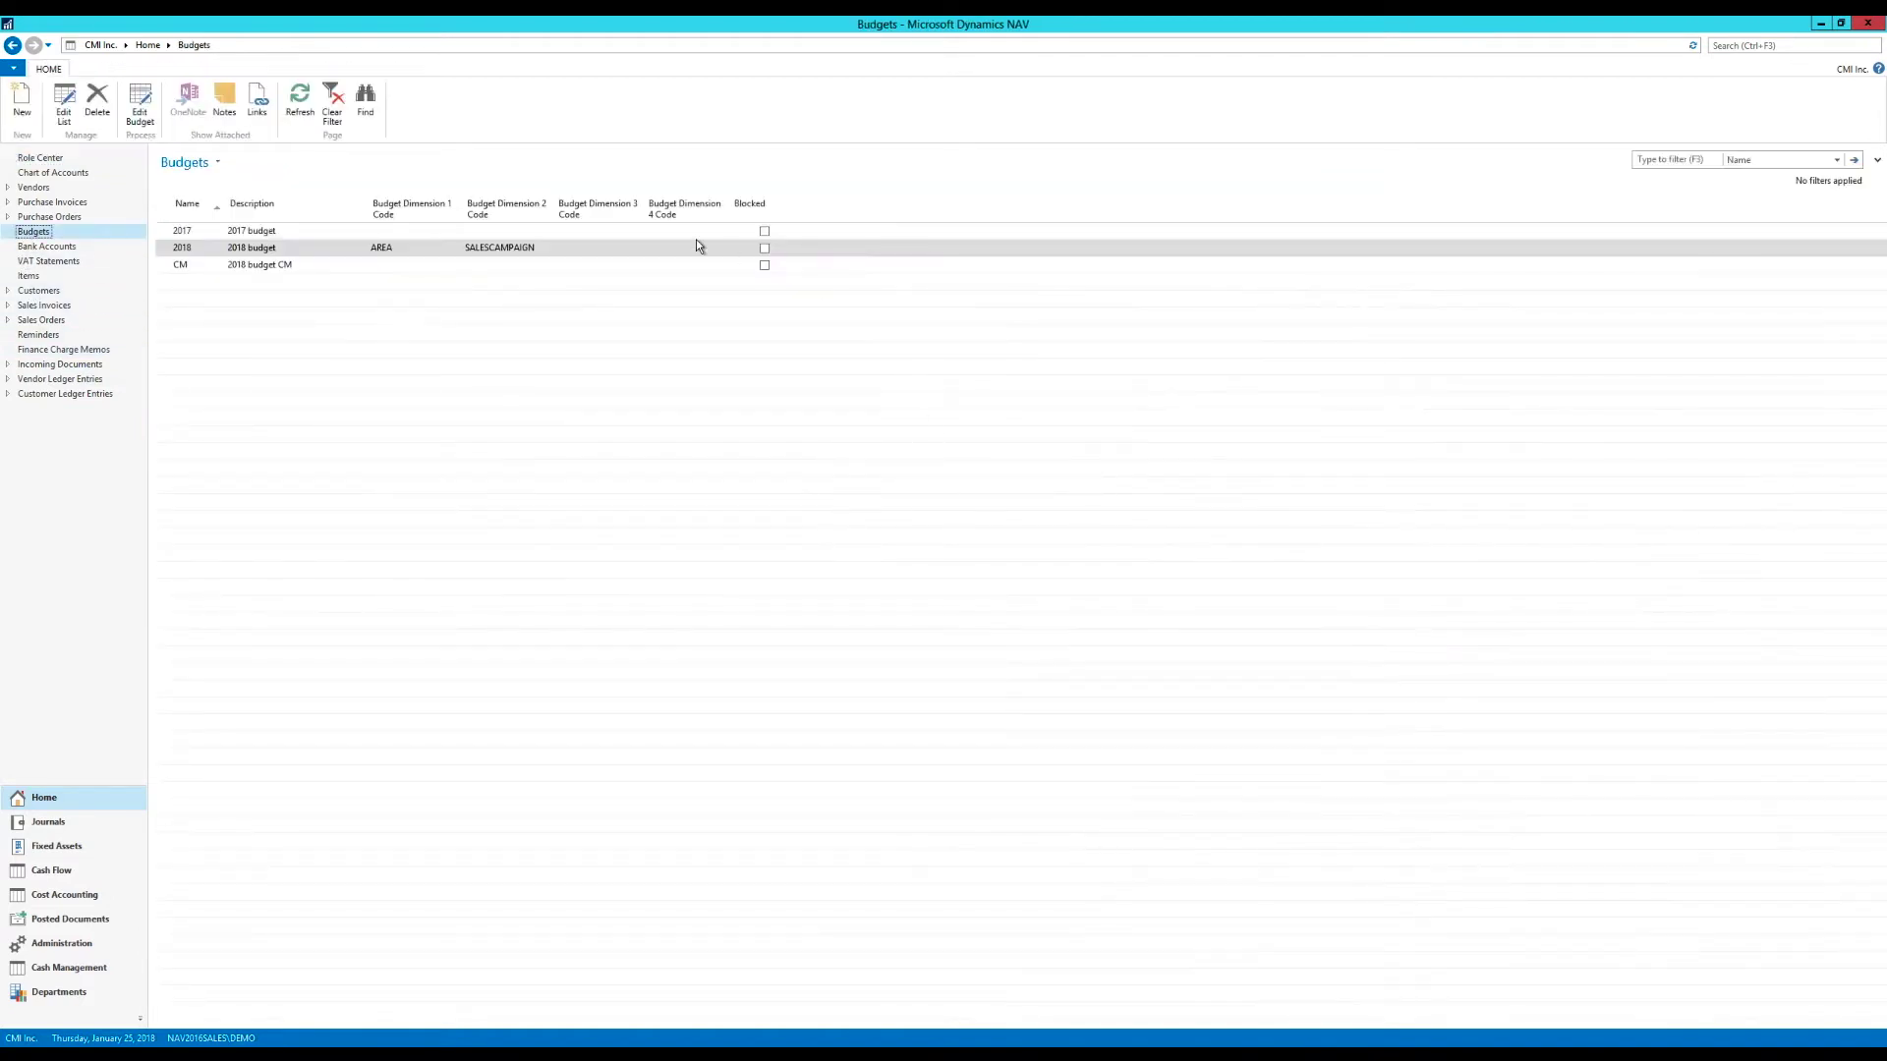
pyautogui.click(237, 267)
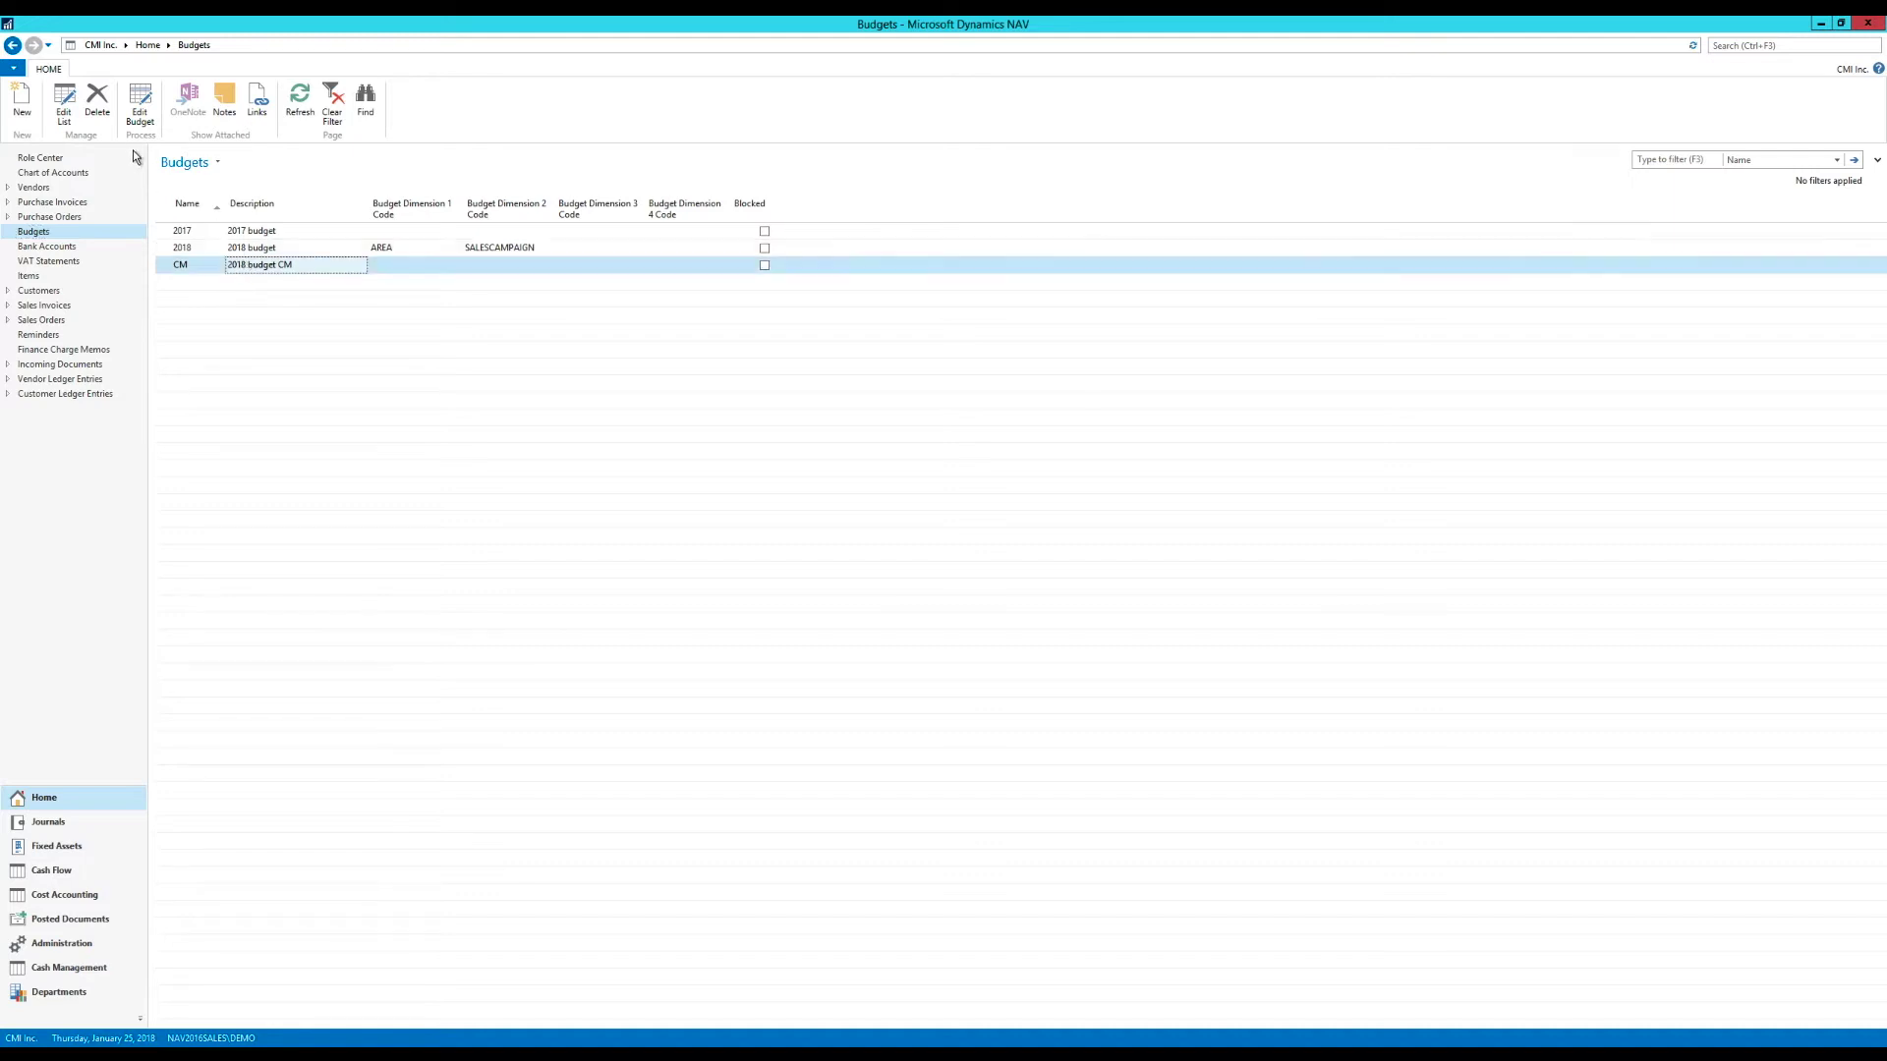
pyautogui.click(140, 112)
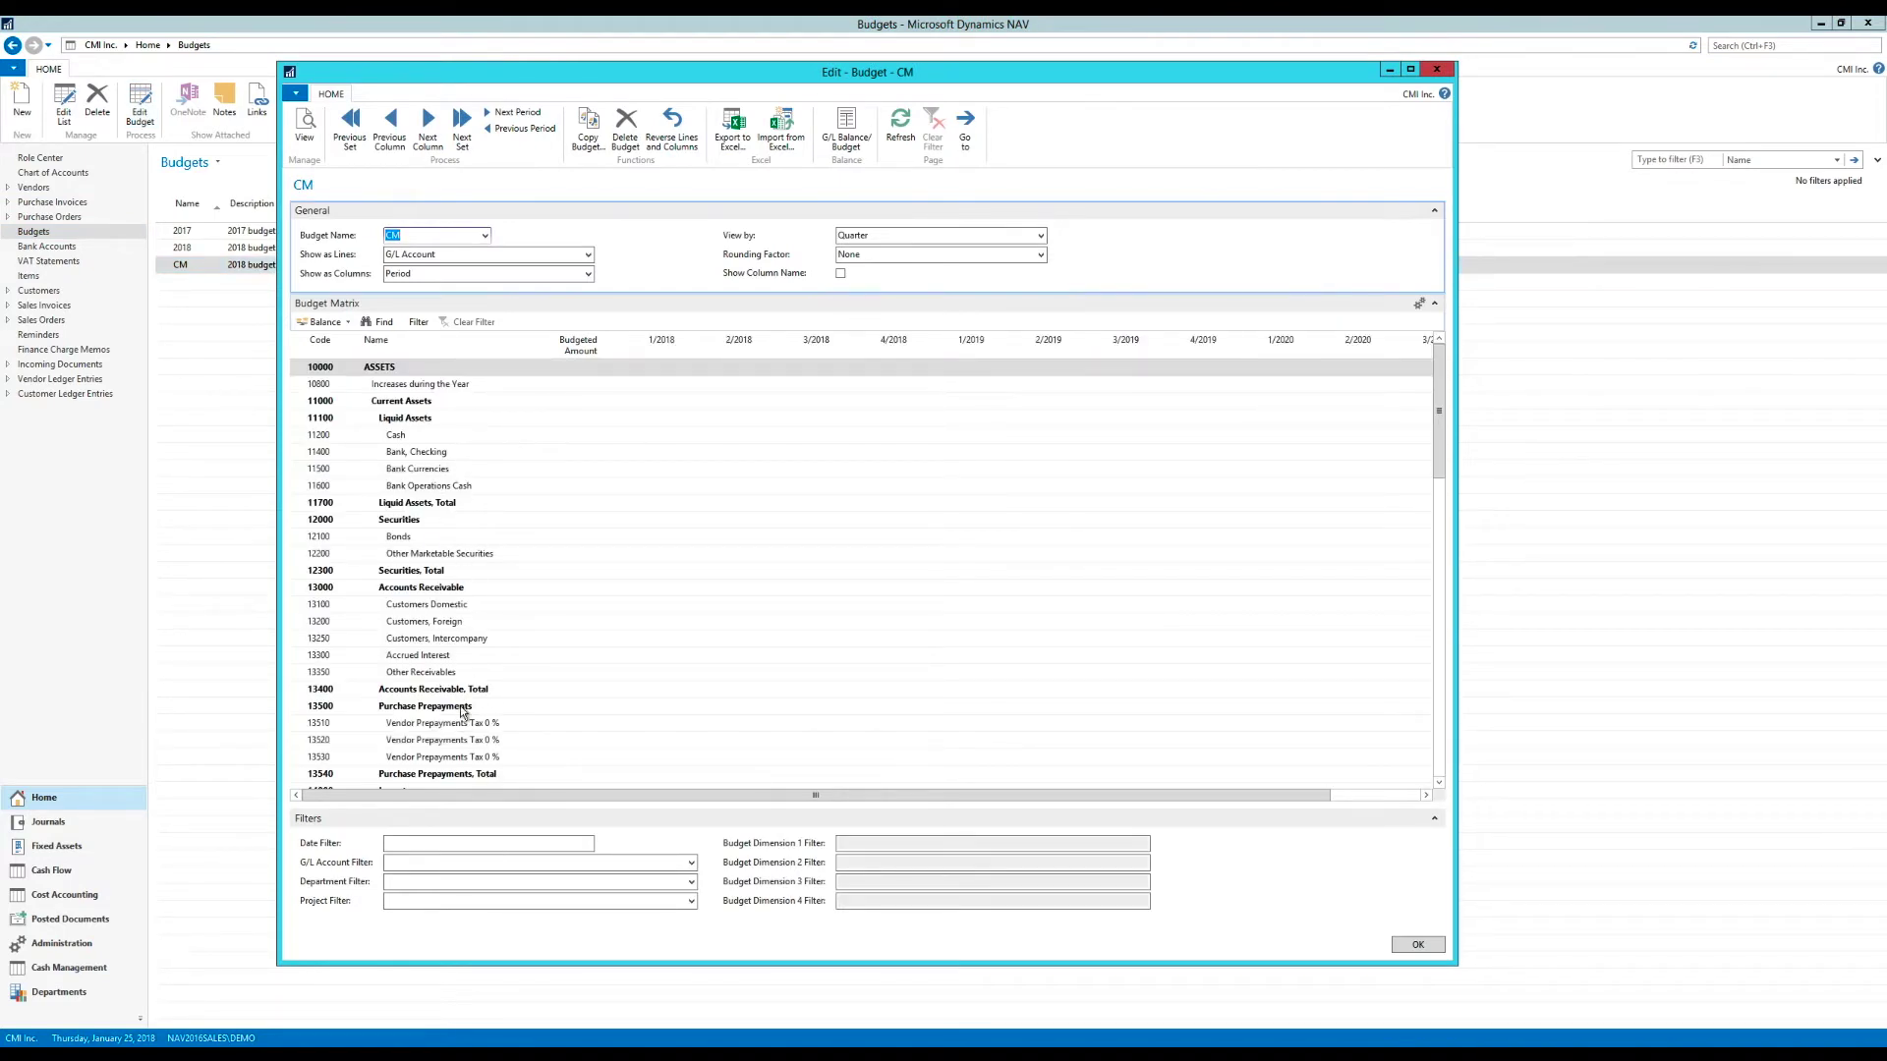
pyautogui.click(1436, 70)
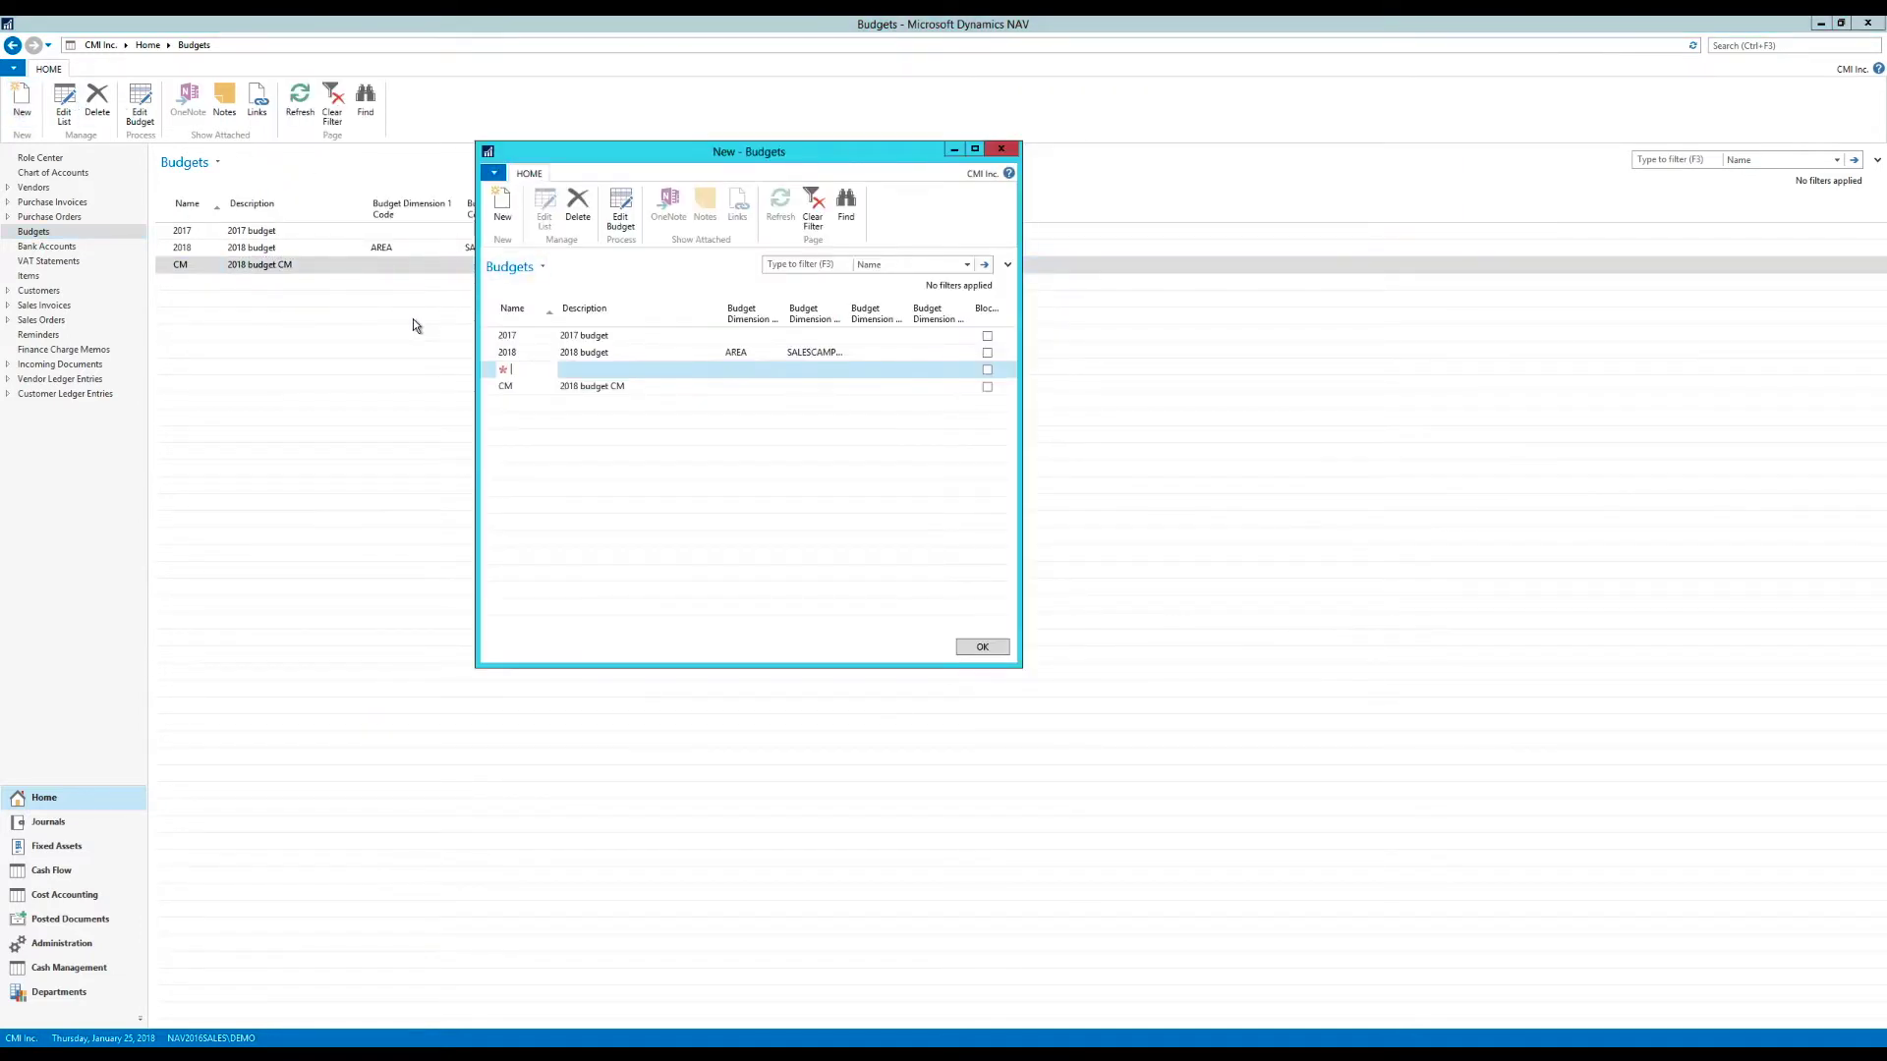
# Name the new budget CMD with description '2018 budget CM Dim'.
pyautogui.write('CMD')
pyautogui.press('Tab')
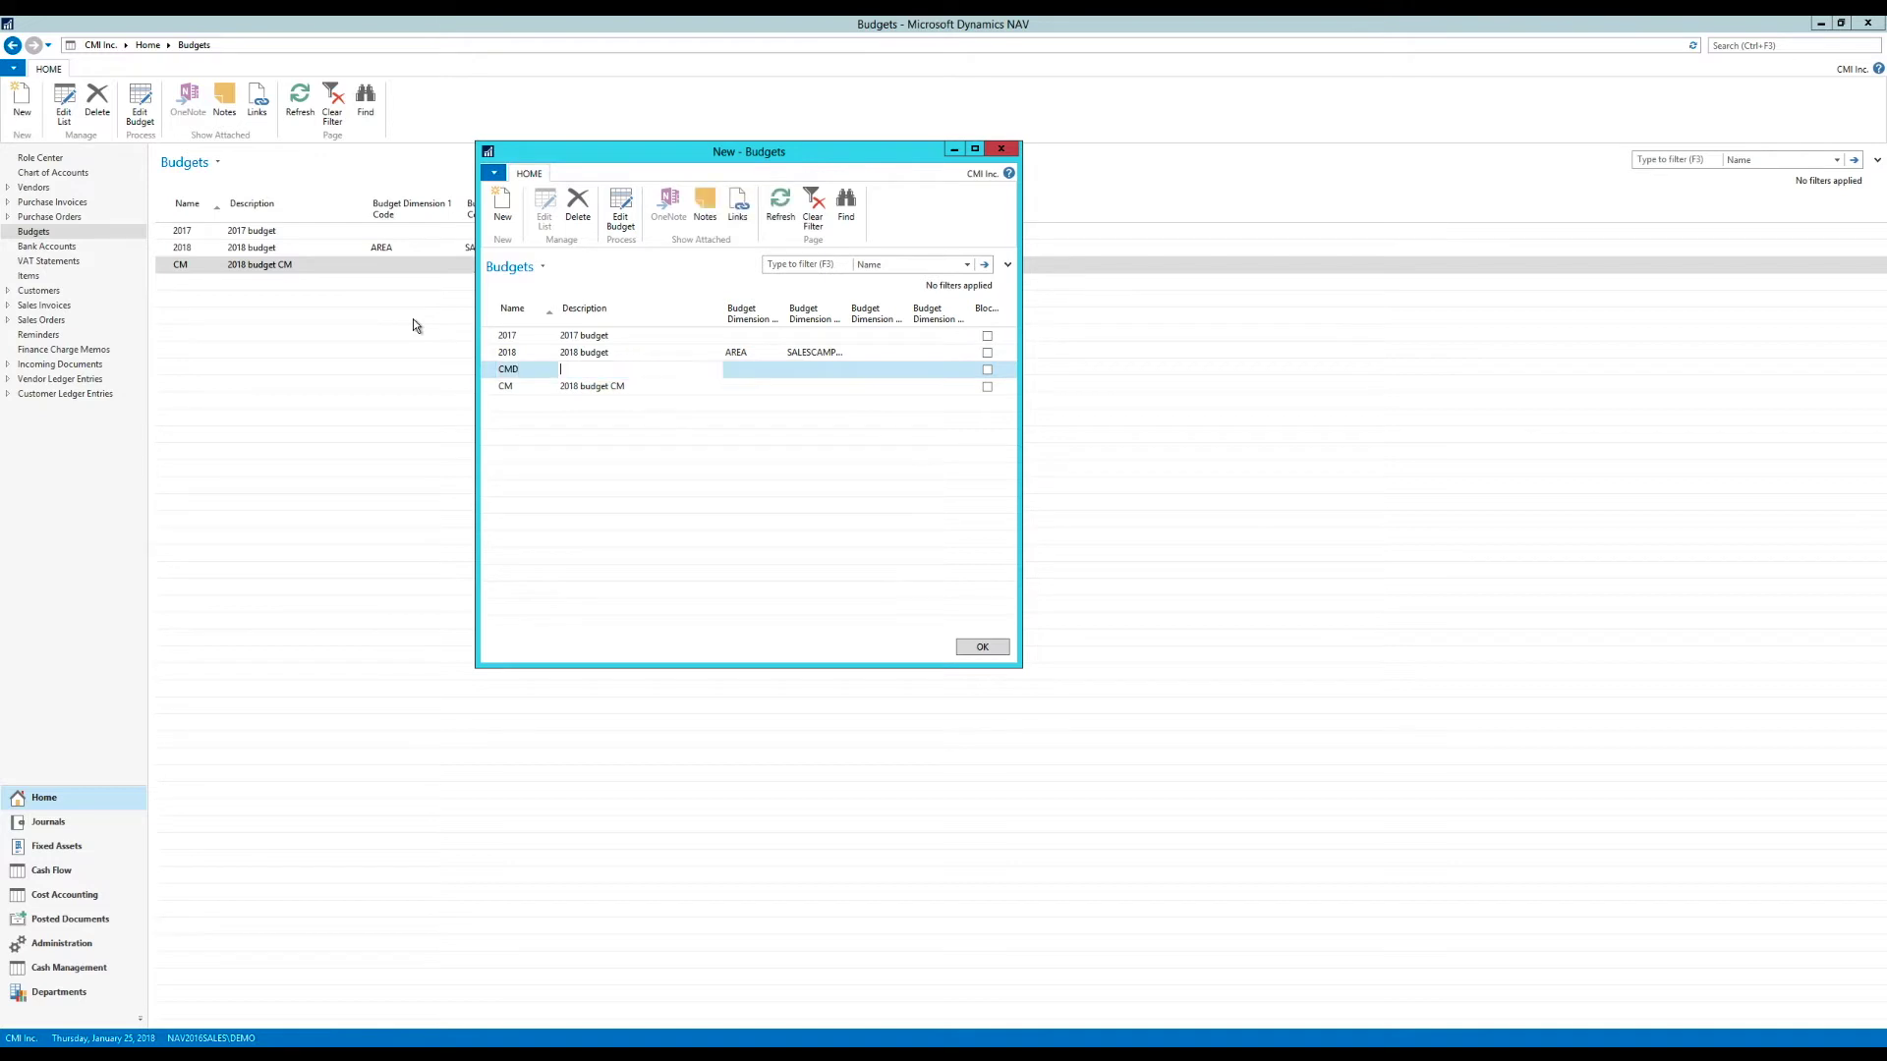
pyautogui.write('2018 budget CM Dim')
pyautogui.press('Tab')
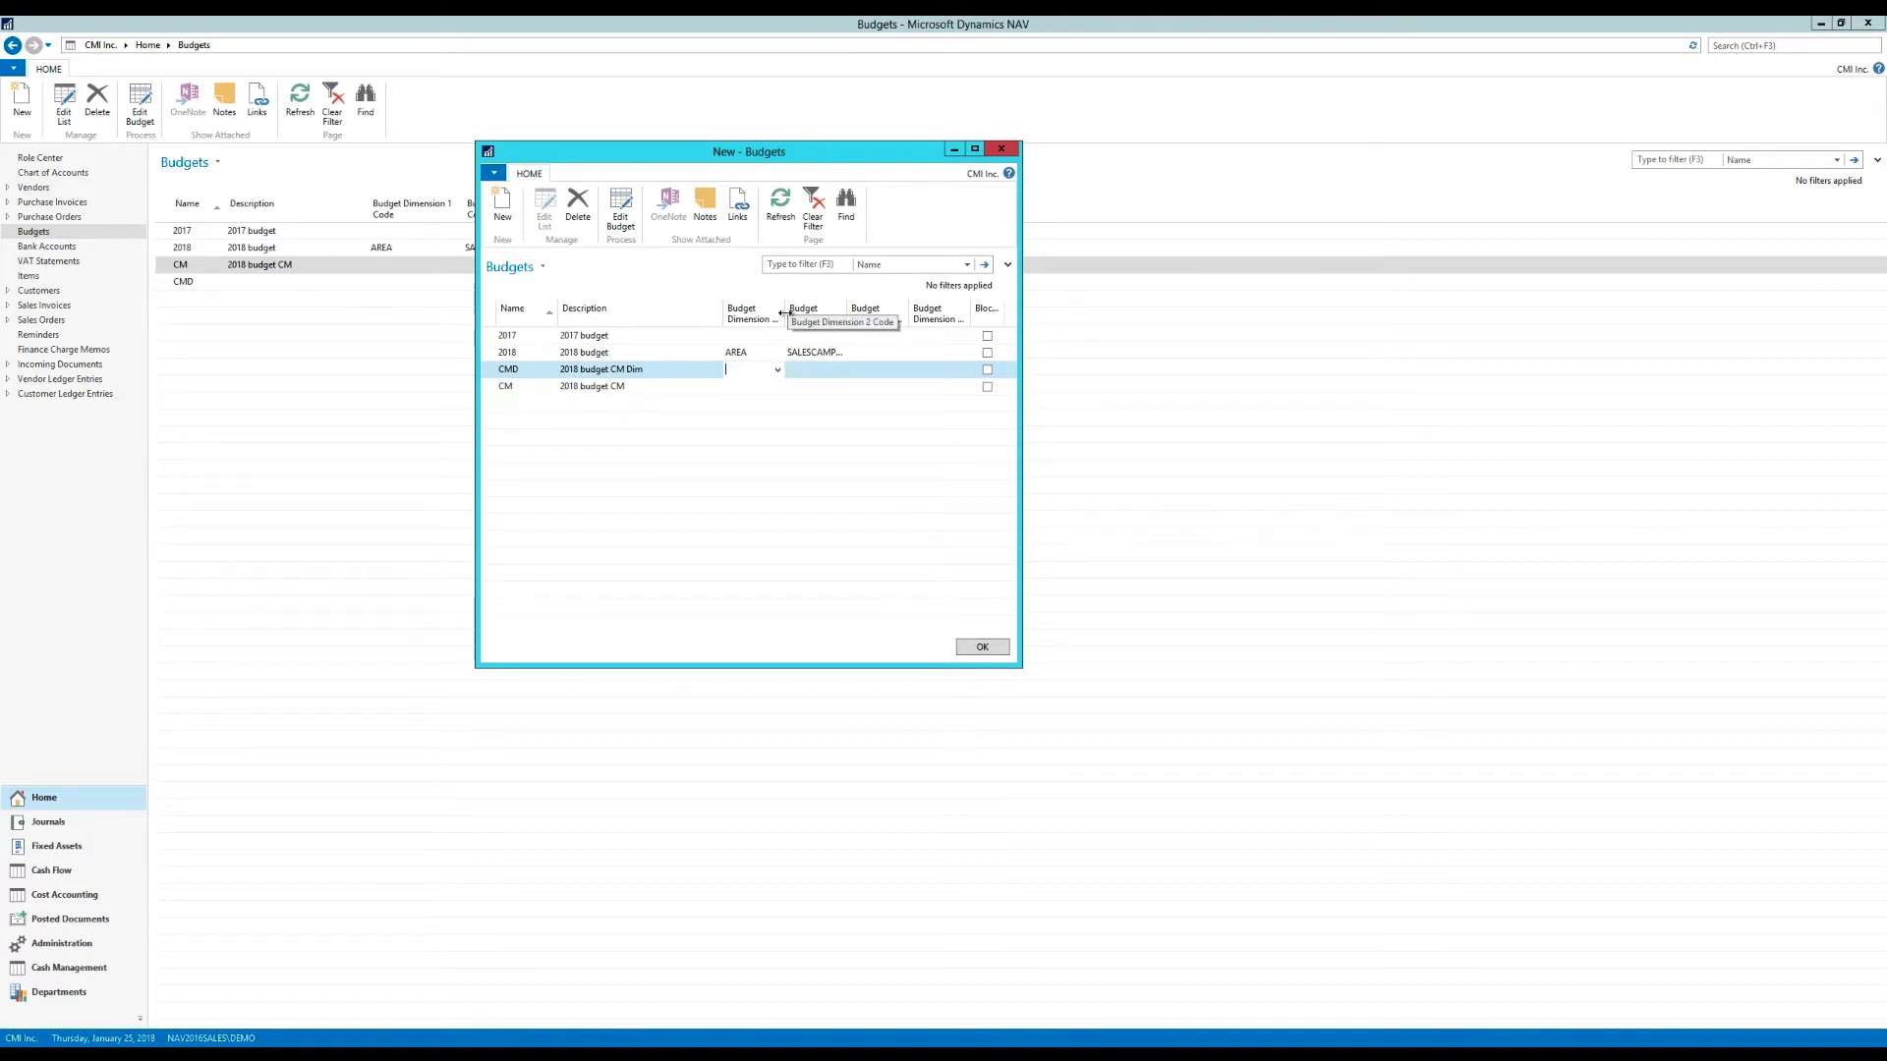
# Set Budget Dimension 1 Code to SC (Sales Channel) and save the CMD budget.
pyautogui.moveTo(783, 314); pyautogui.dragTo(819, 317)
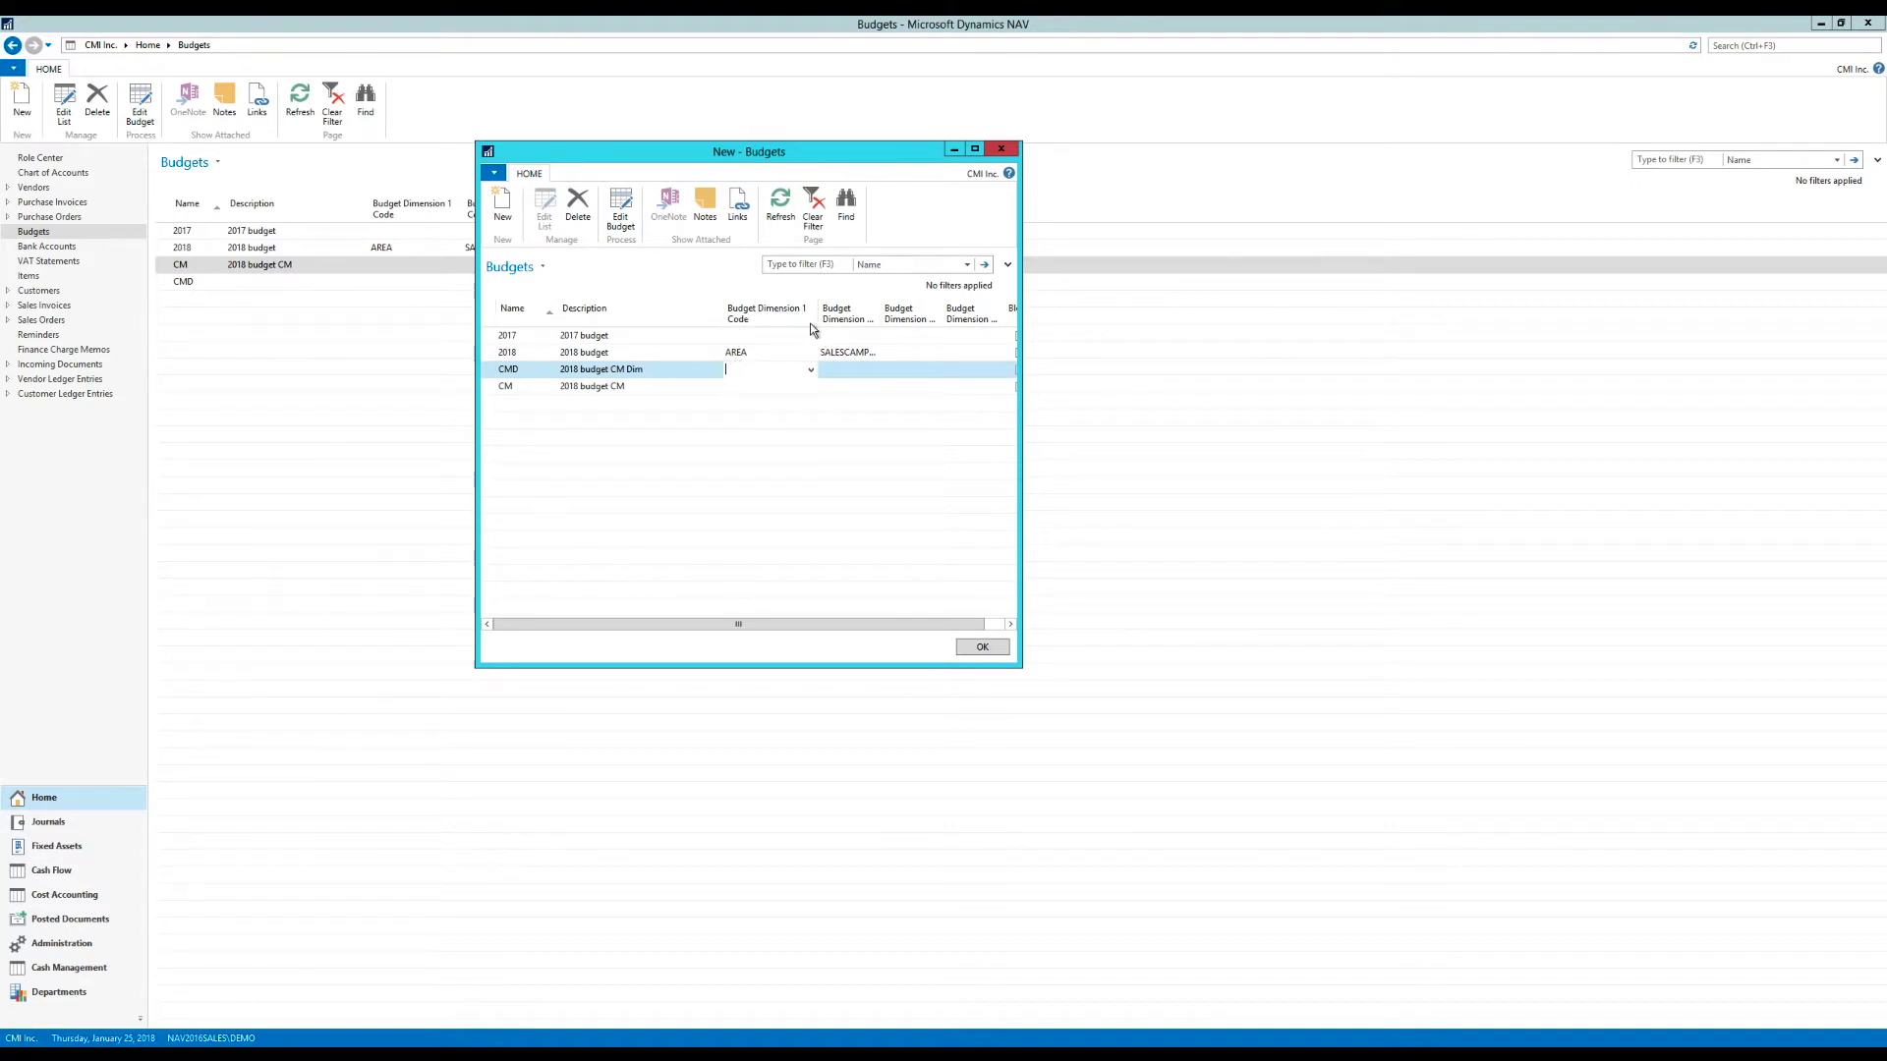
pyautogui.moveTo(1020, 359); pyautogui.dragTo(1187, 364)
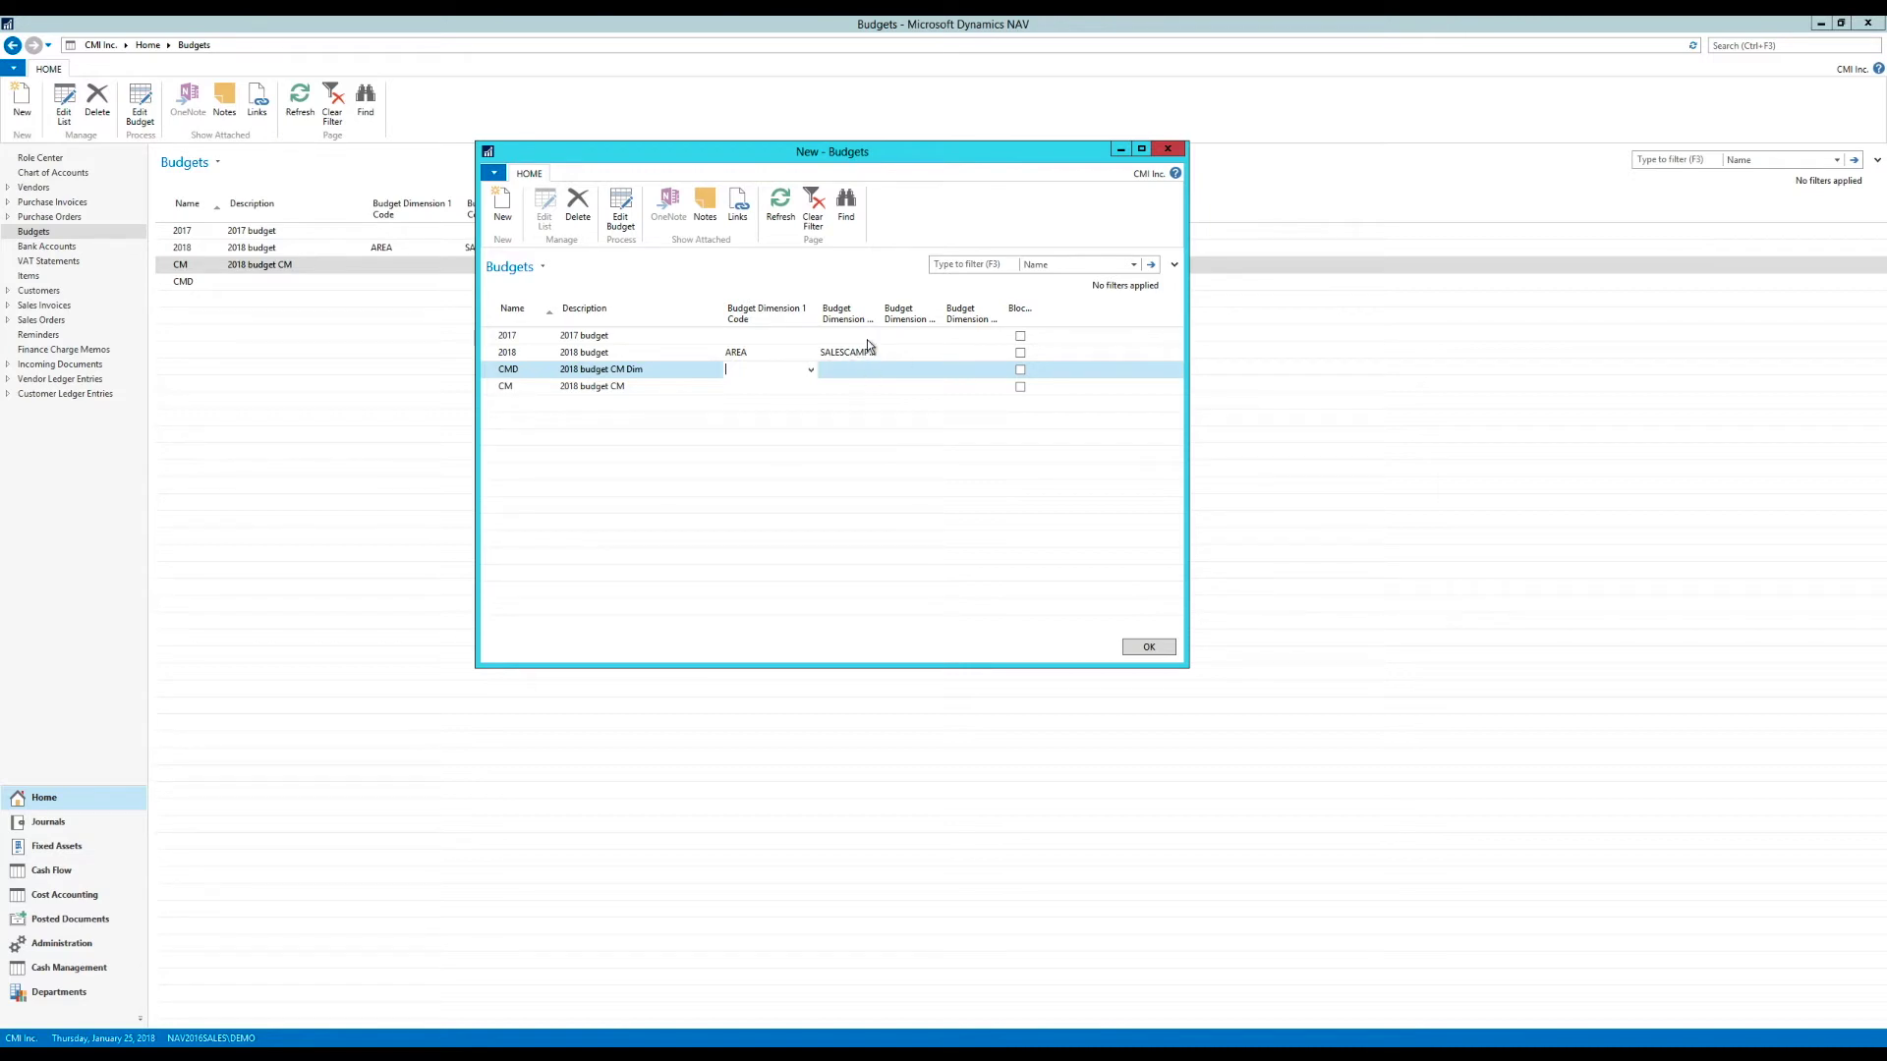
pyautogui.click(811, 370)
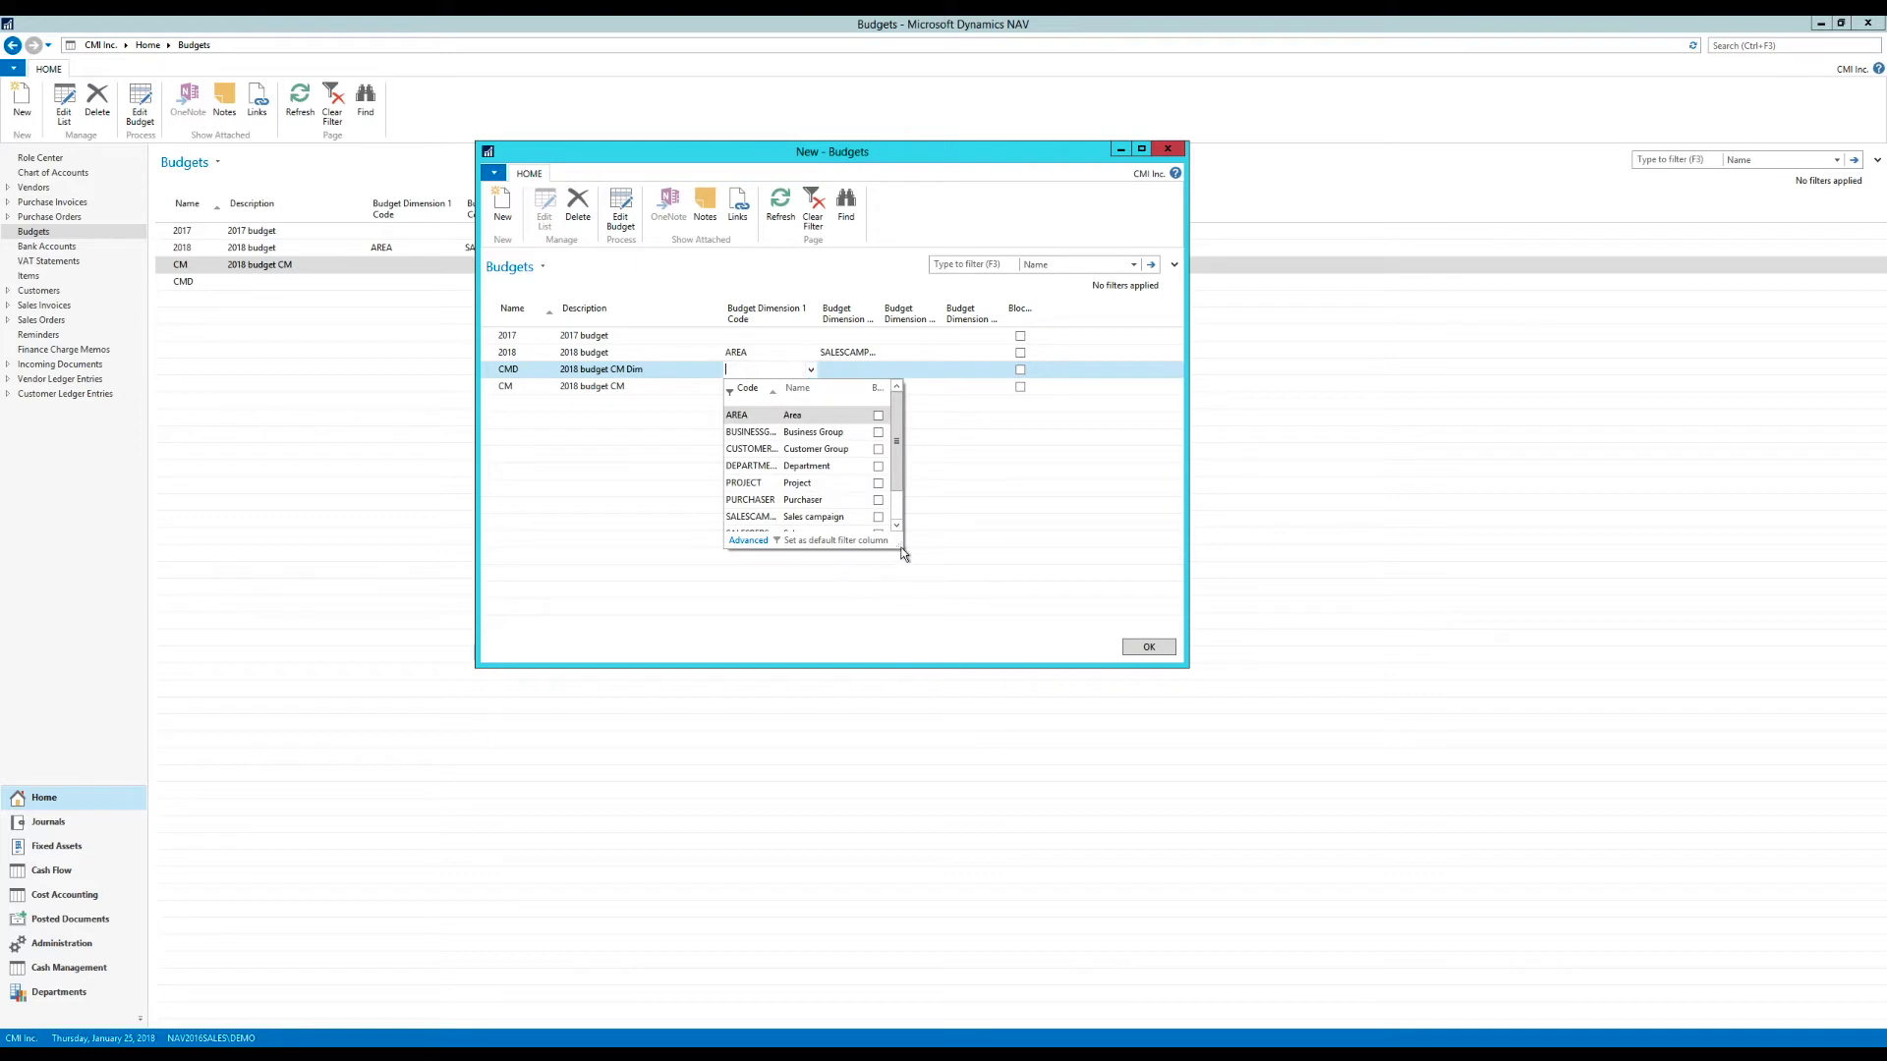
pyautogui.moveTo(901, 543); pyautogui.dragTo(1176, 710)
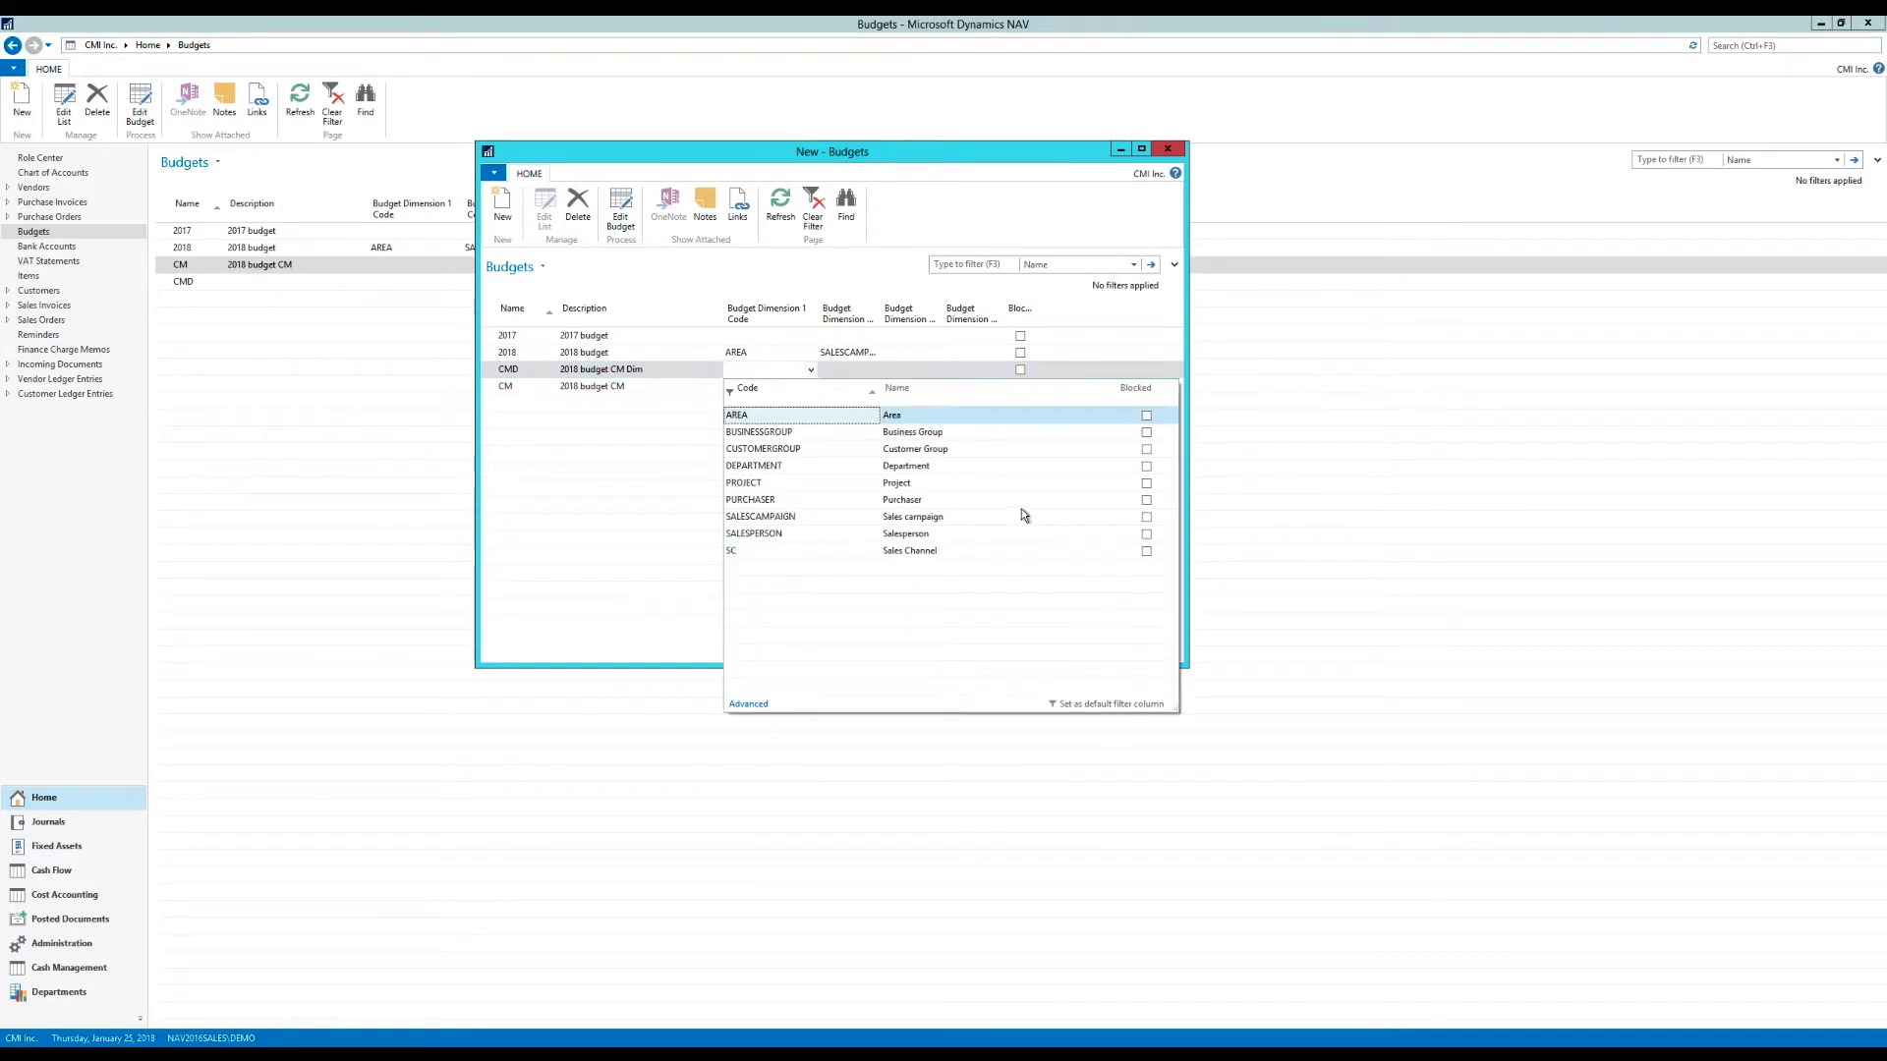
pyautogui.click(759, 552)
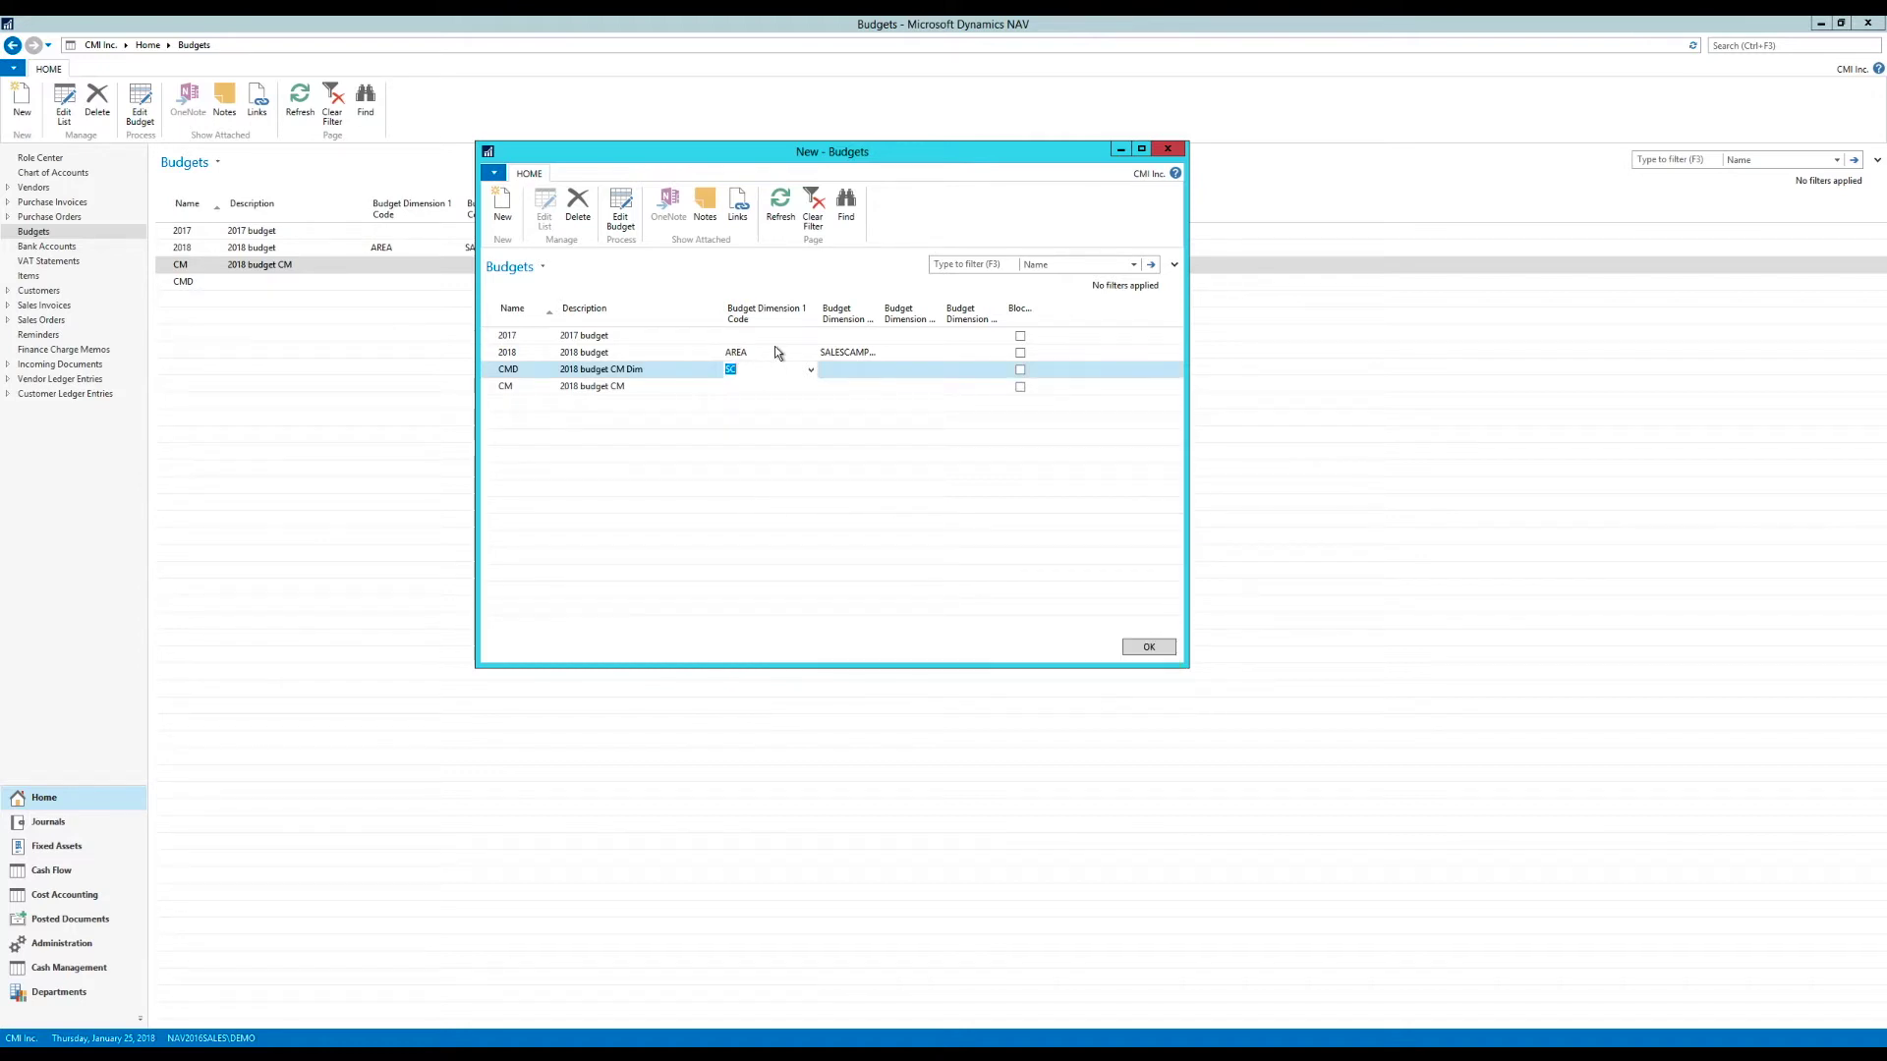
pyautogui.click(774, 349)
pyautogui.click(765, 368)
pyautogui.click(1148, 647)
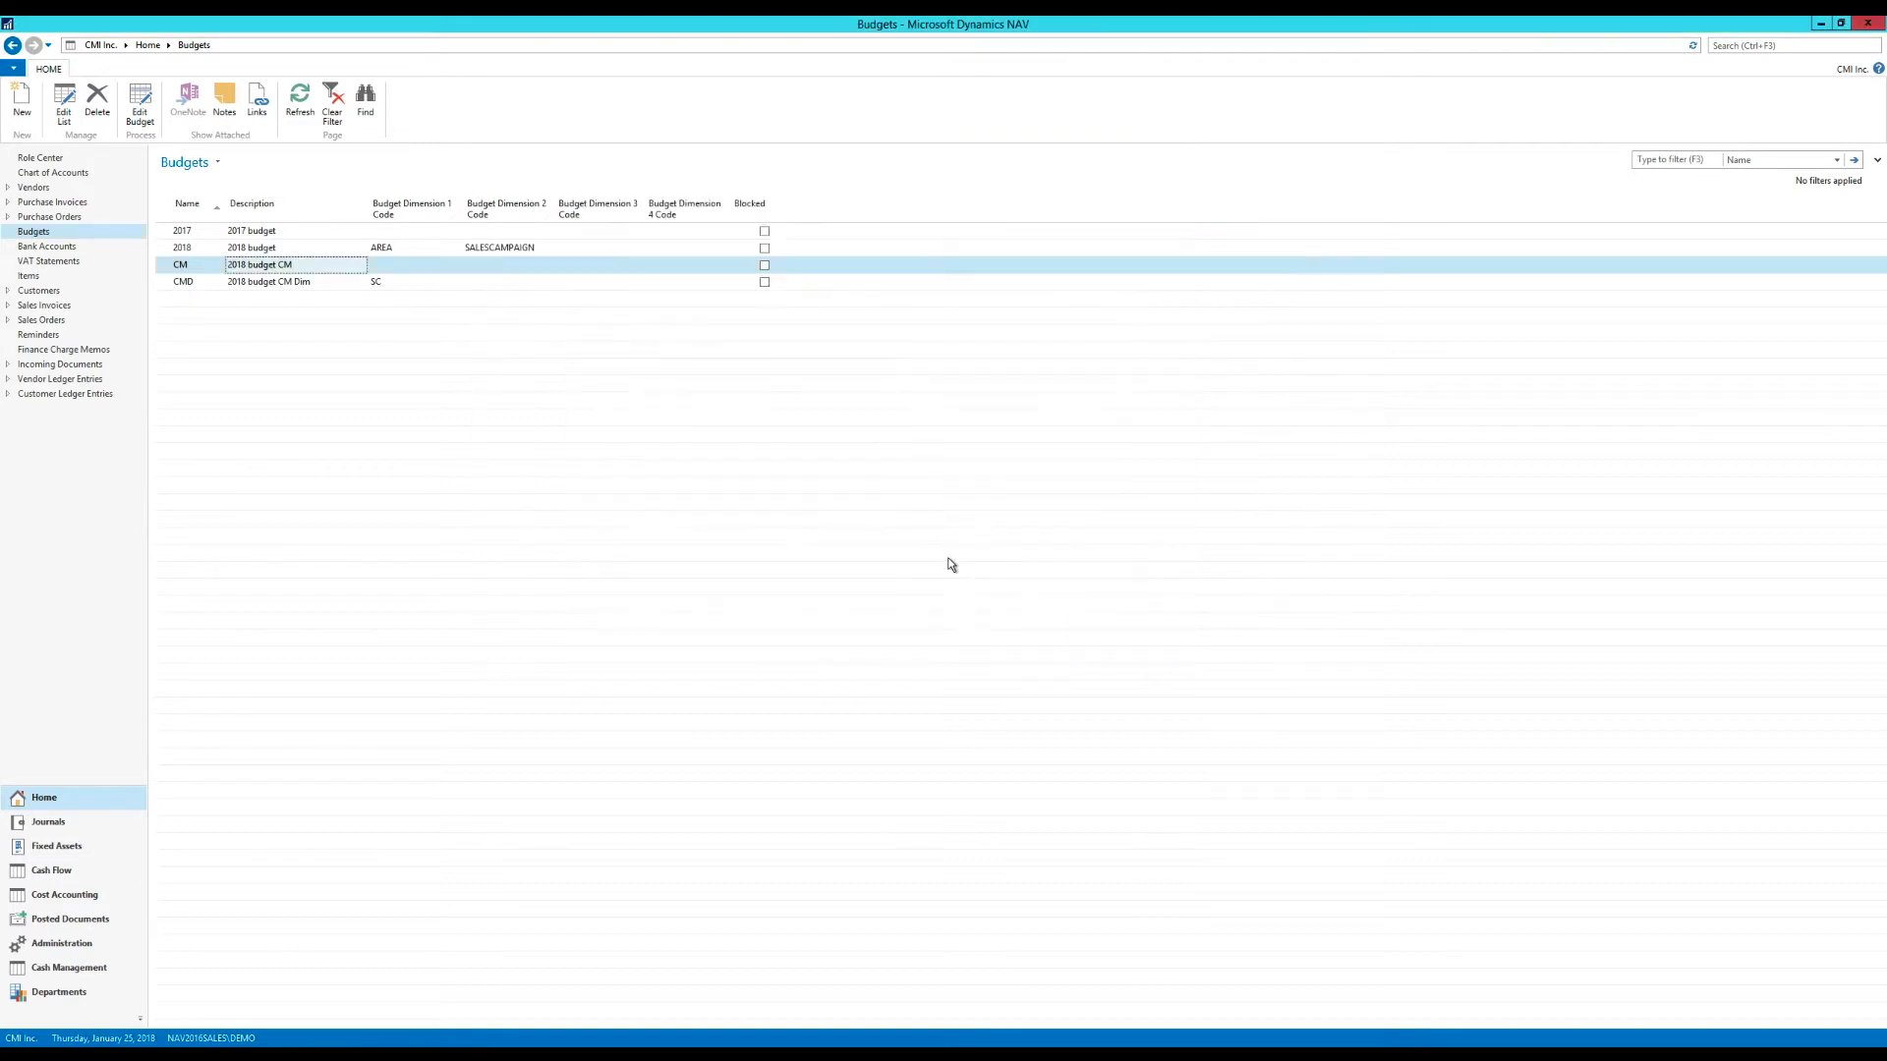
# Open the CMD budget editor with lines by Sales Channel (SC) against quarterly periods from 1/2018.
pyautogui.click(285, 281)
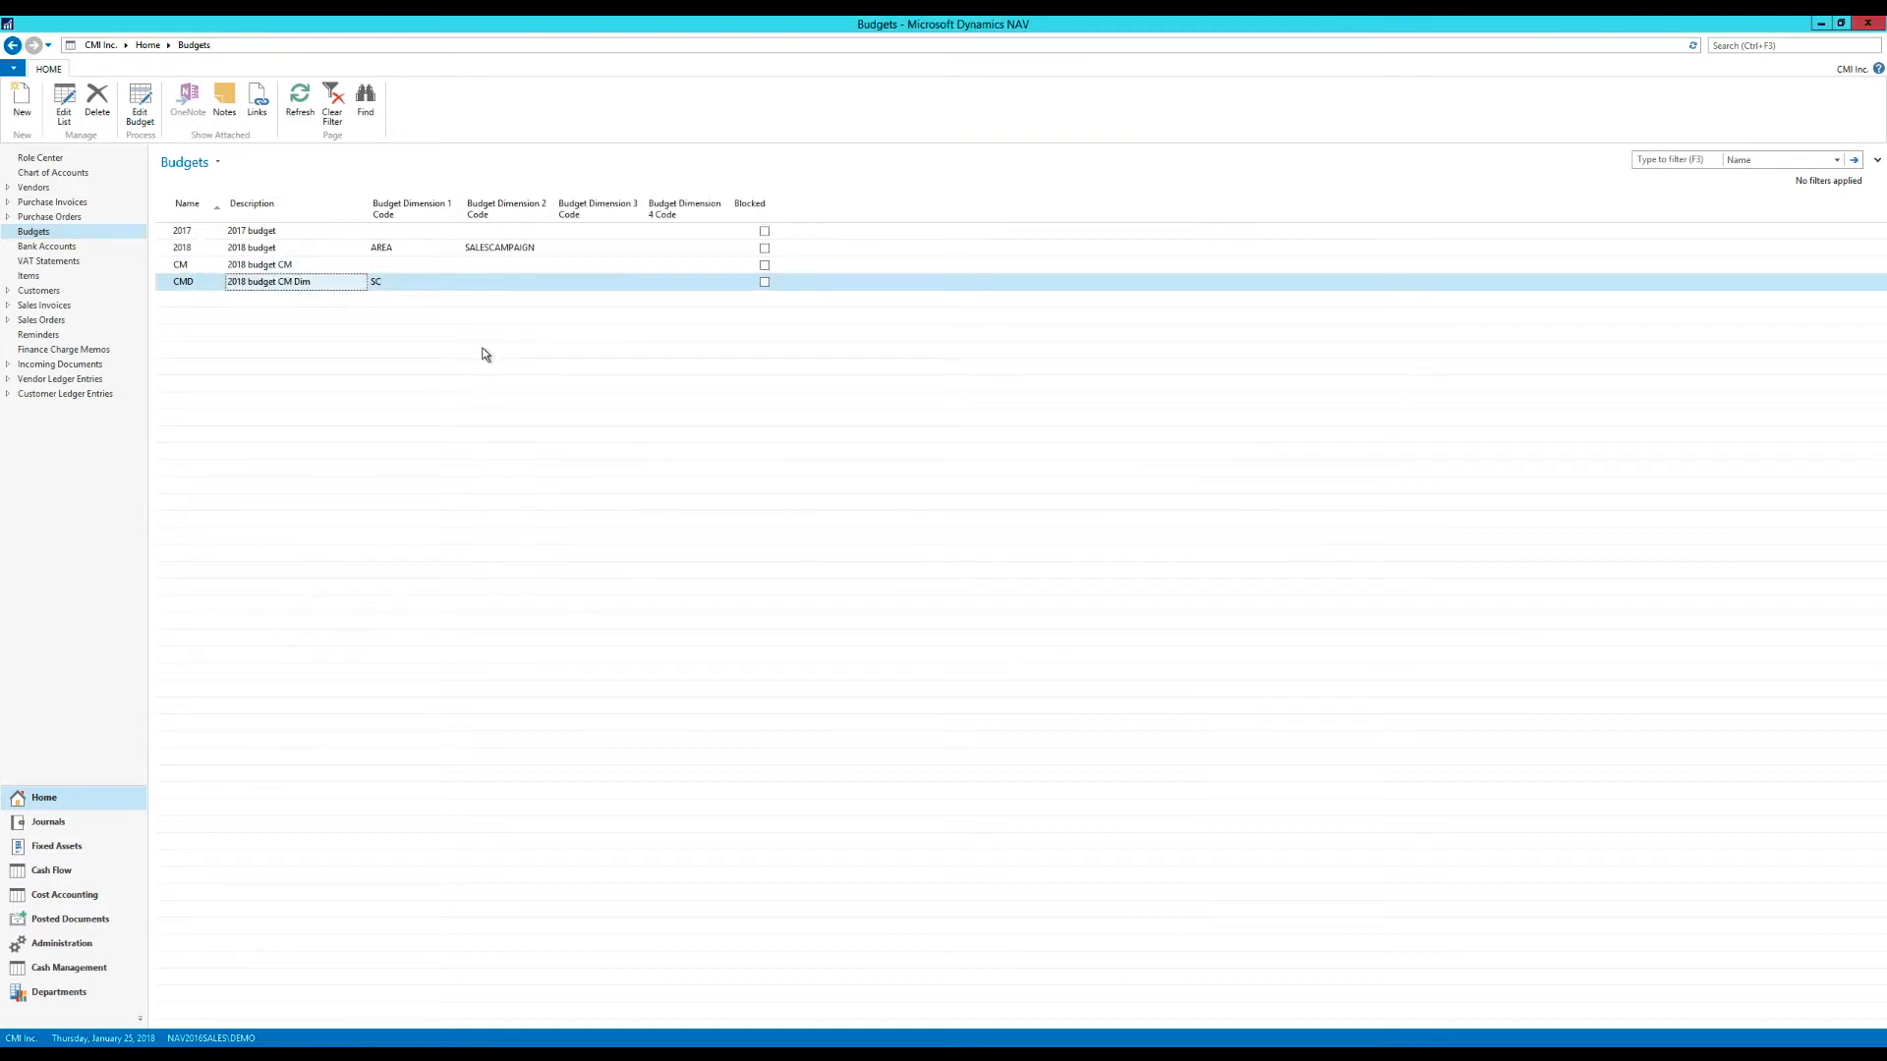
pyautogui.click(141, 103)
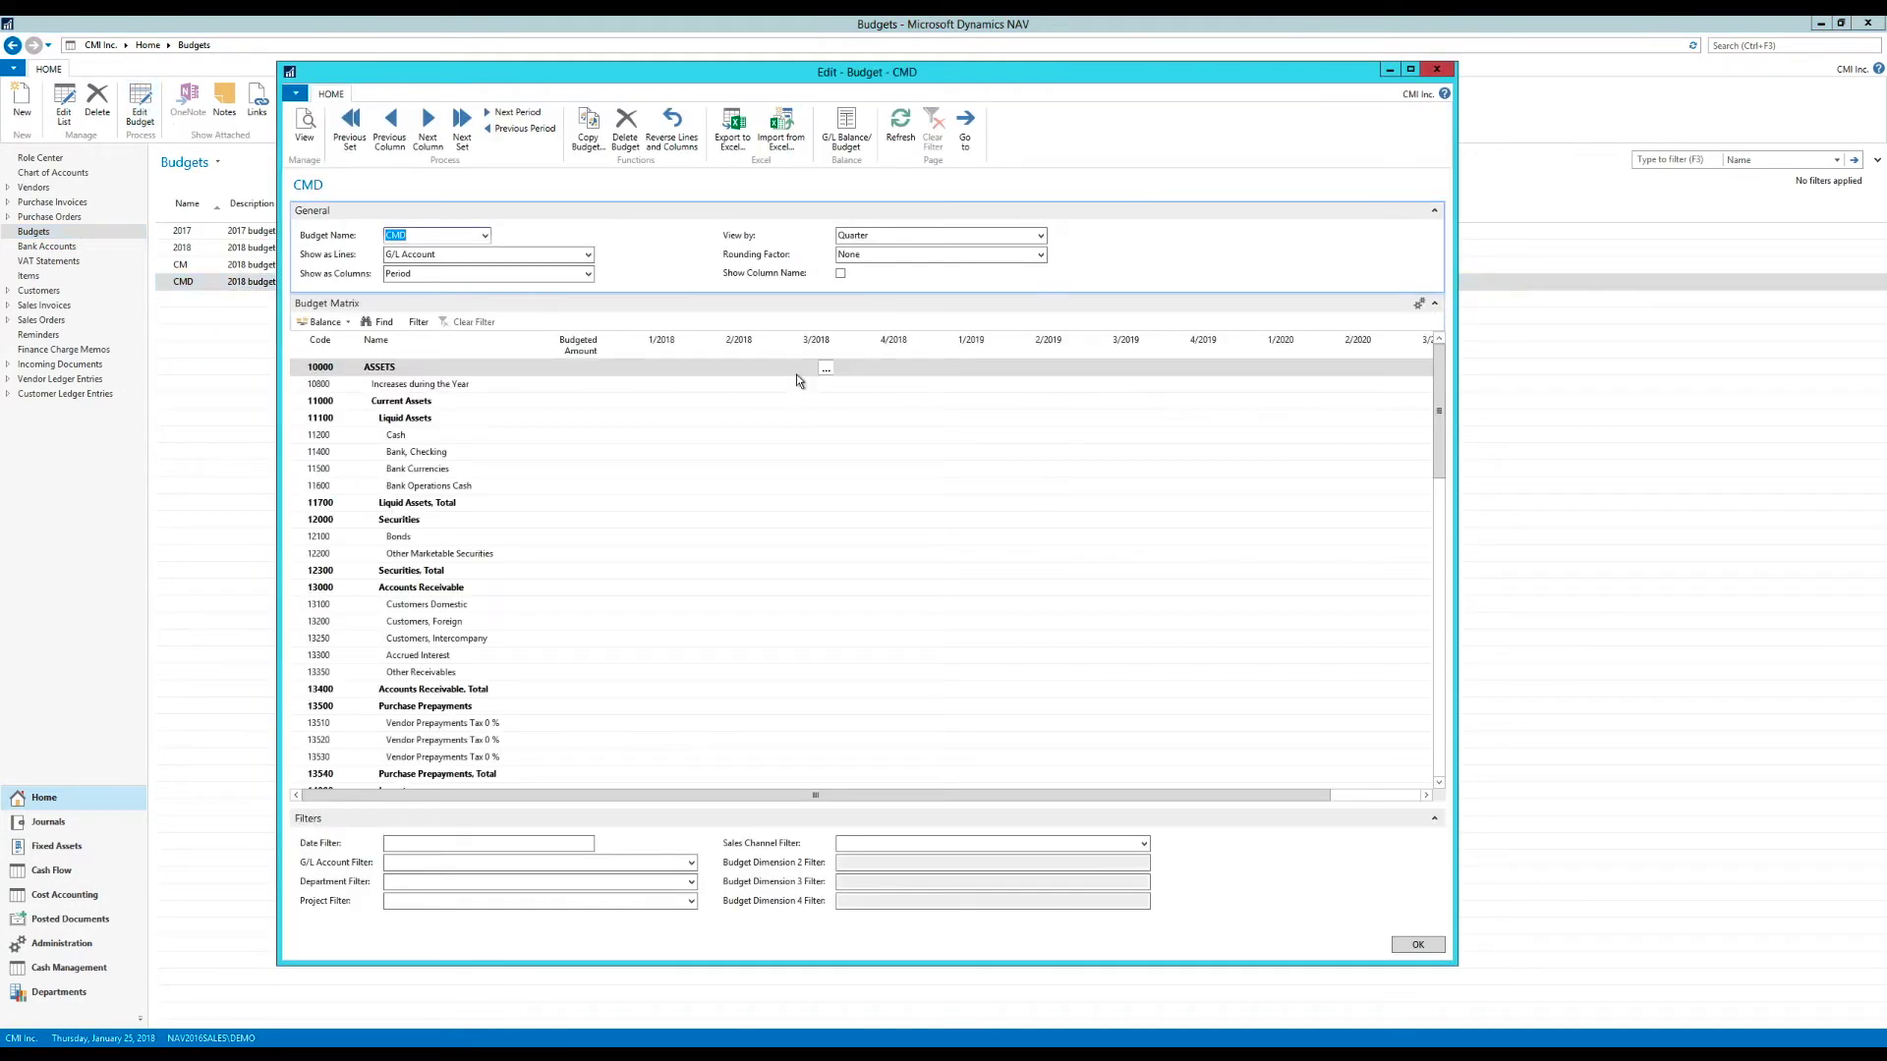
pyautogui.click(536, 346)
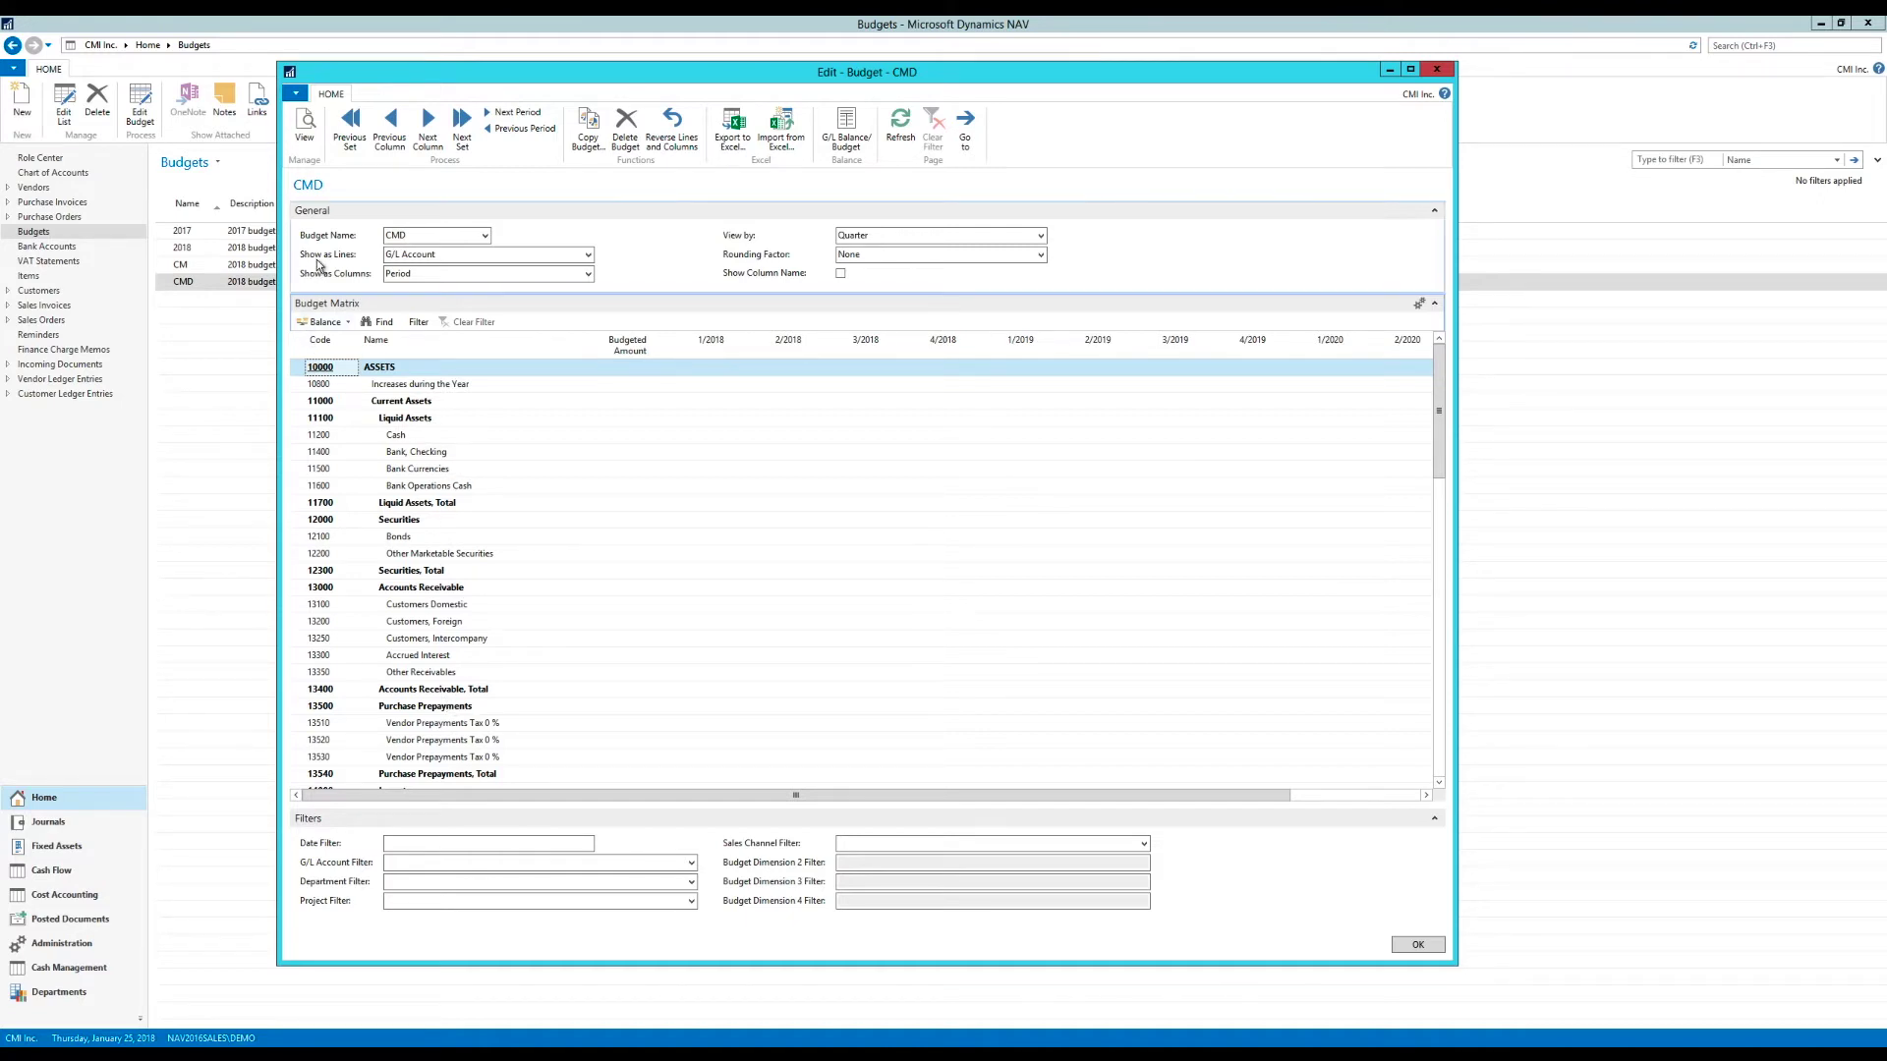
pyautogui.click(588, 255)
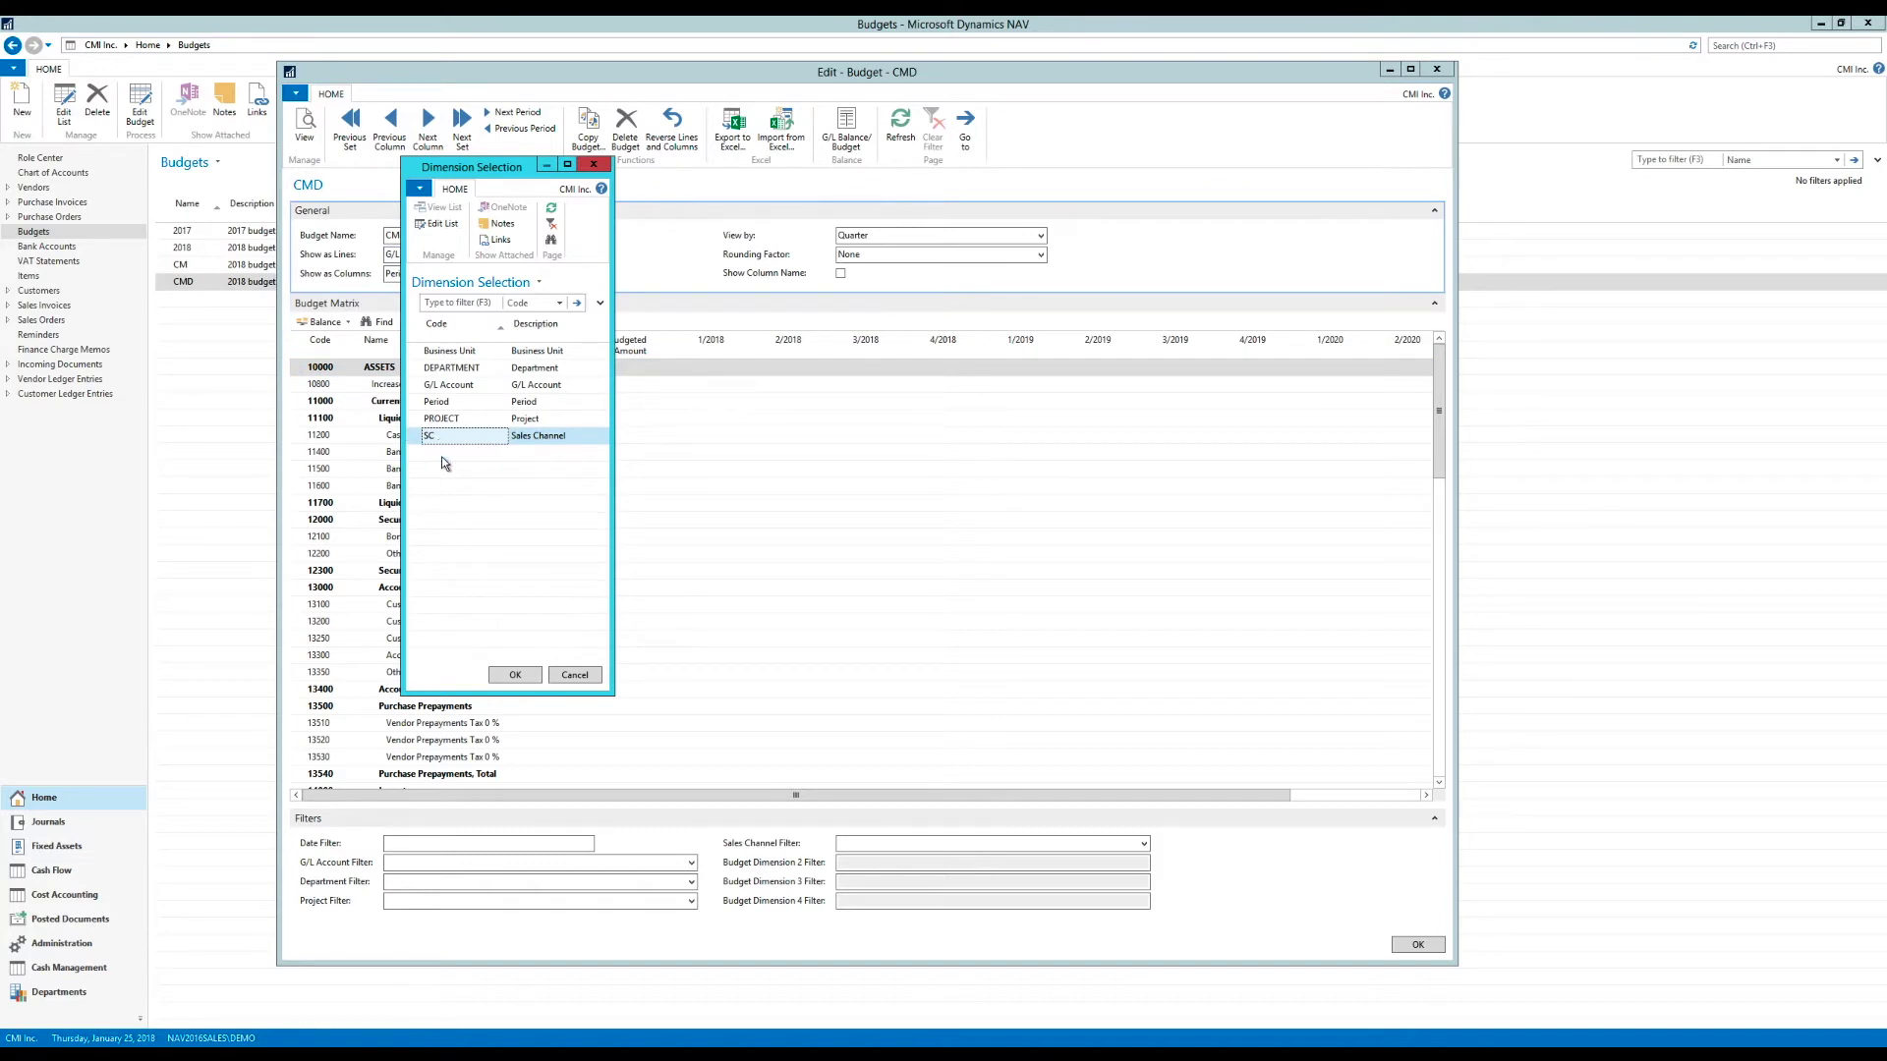
pyautogui.click(514, 675)
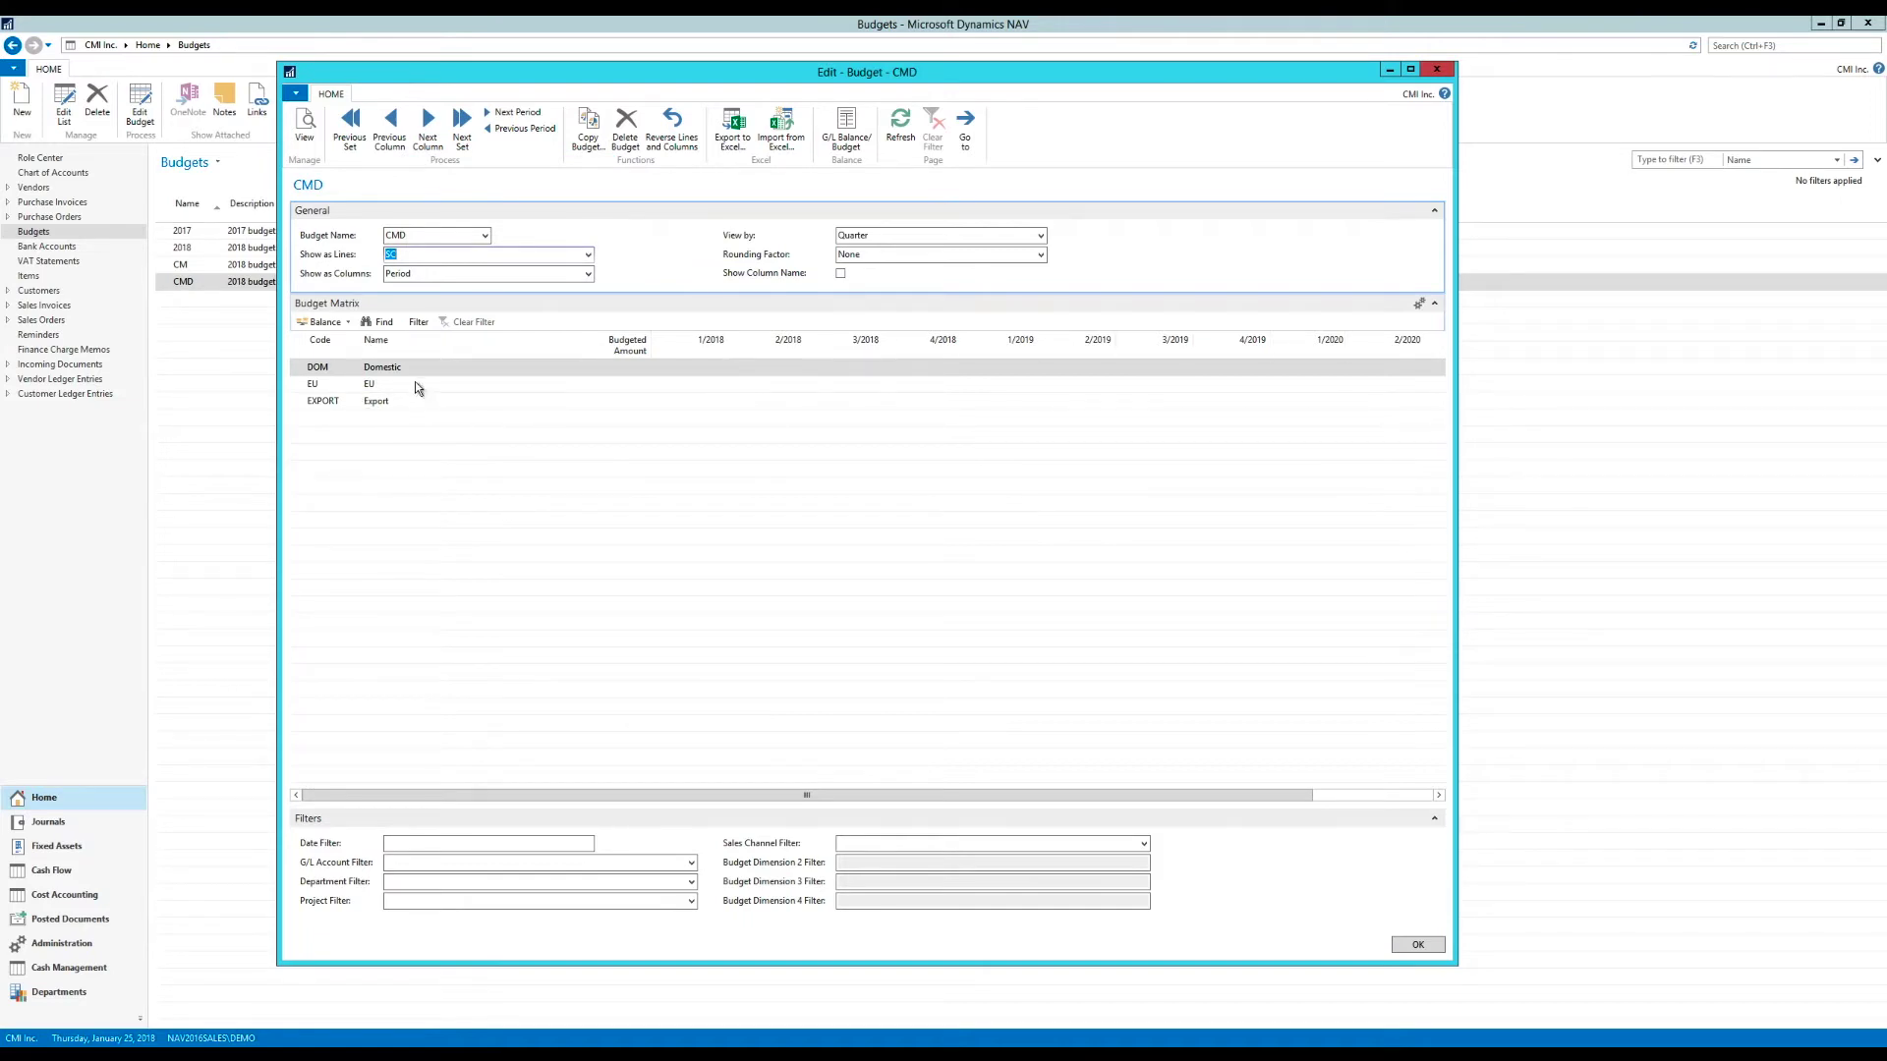
pyautogui.click(707, 368)
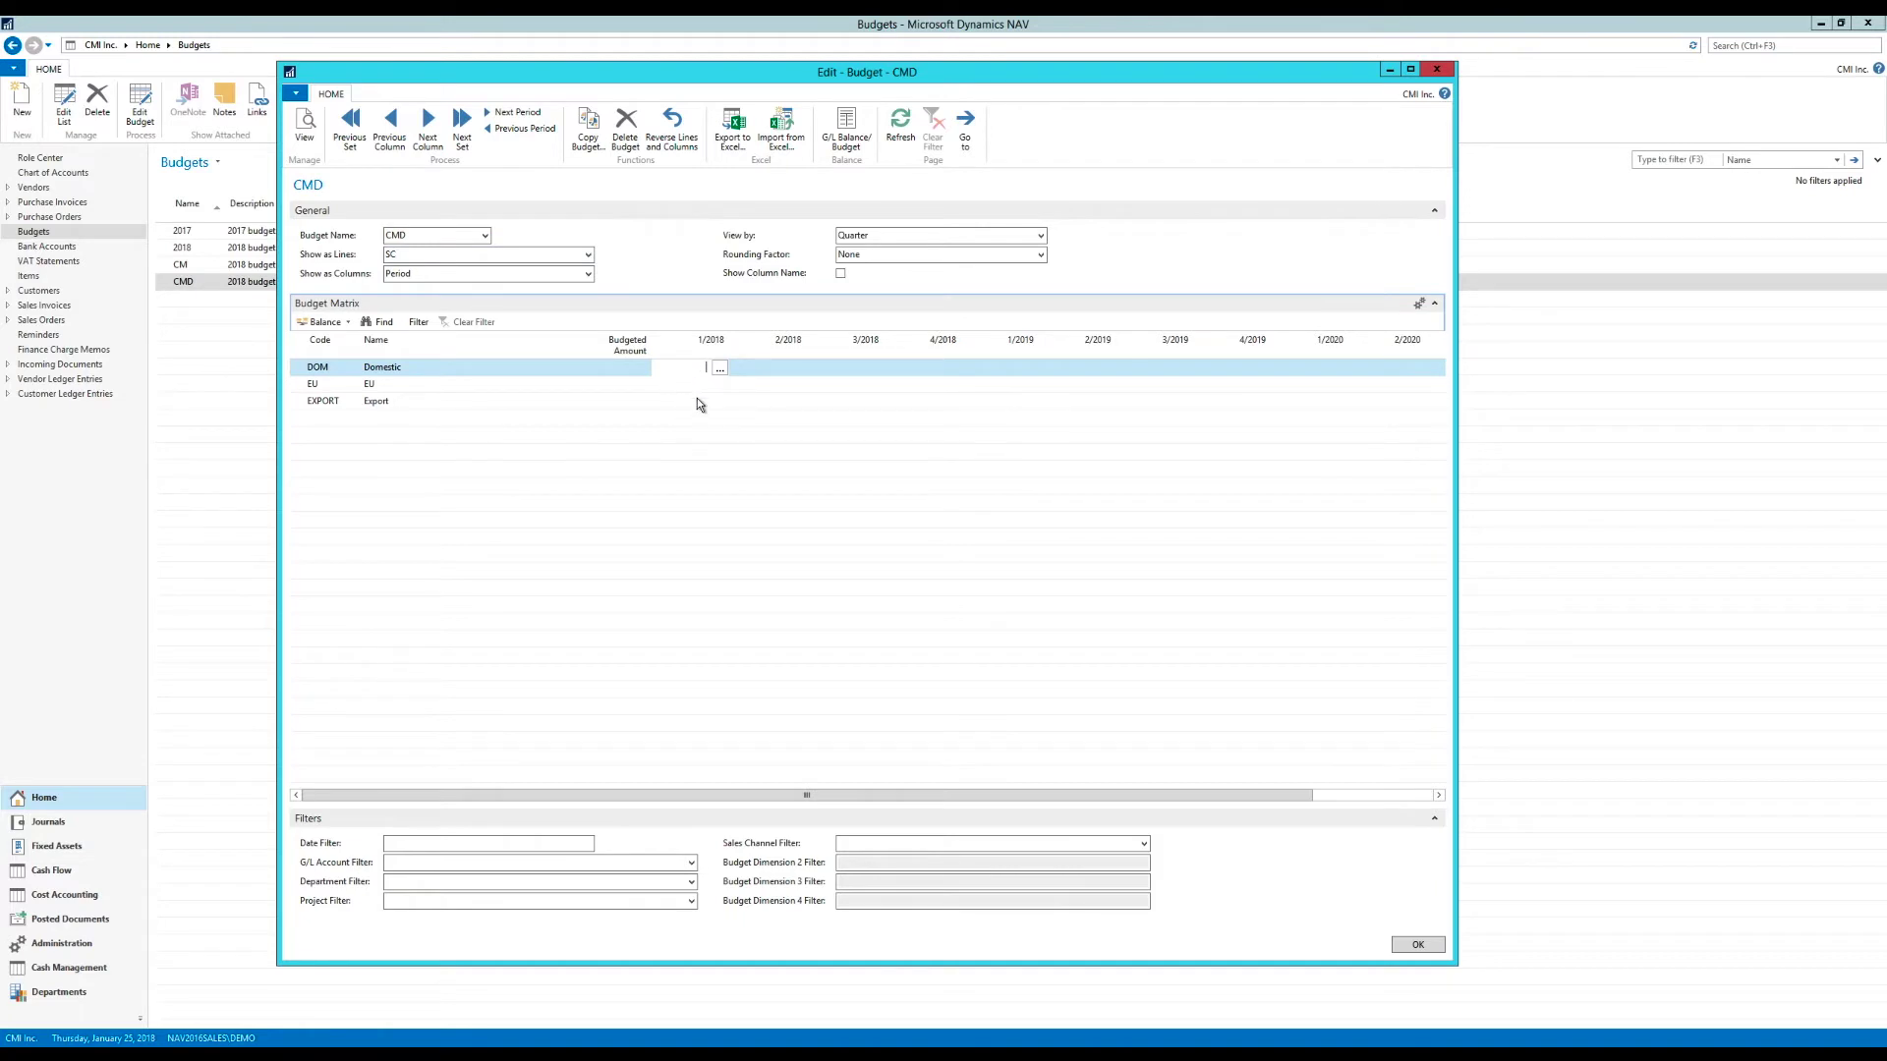
pyautogui.moveTo(695, 399)
# Set the CMD budget's G/L Account Filter to account 44050 Sales, Retail.
pyautogui.click(692, 864)
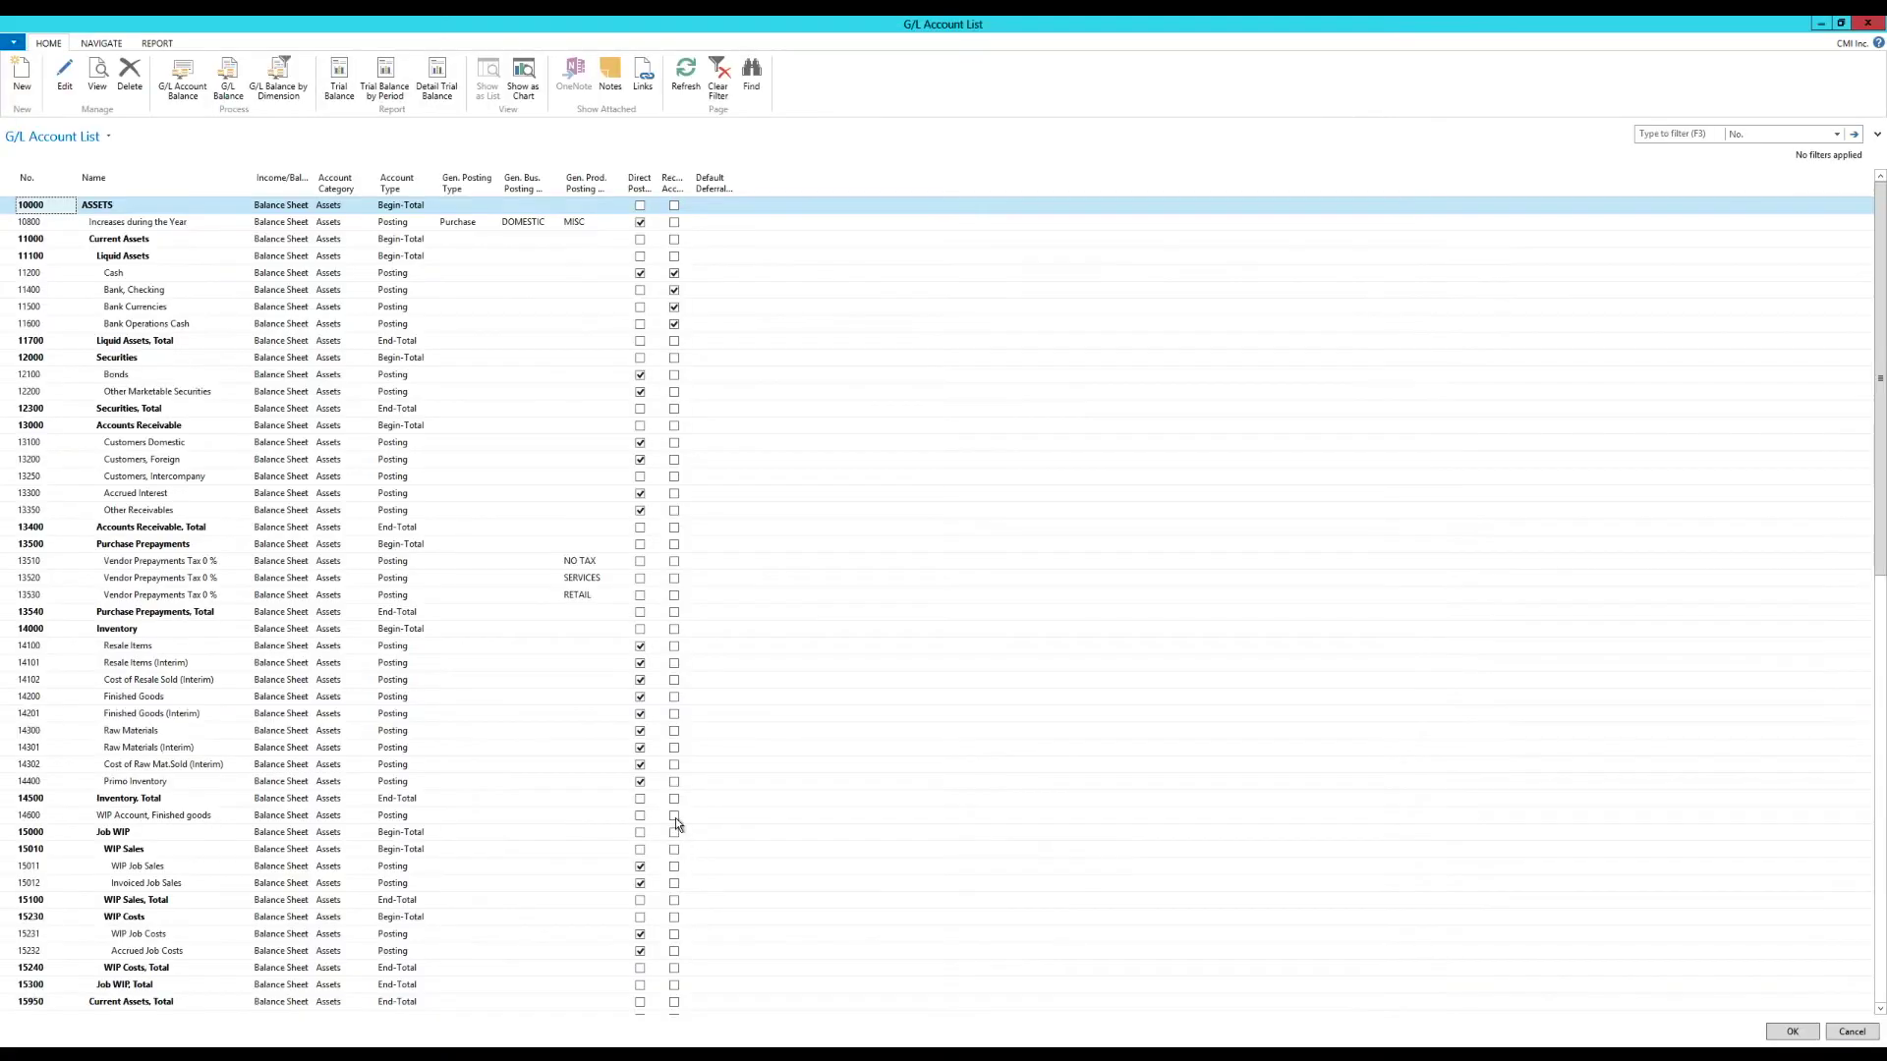
pyautogui.scroll(-5, 224, 716)
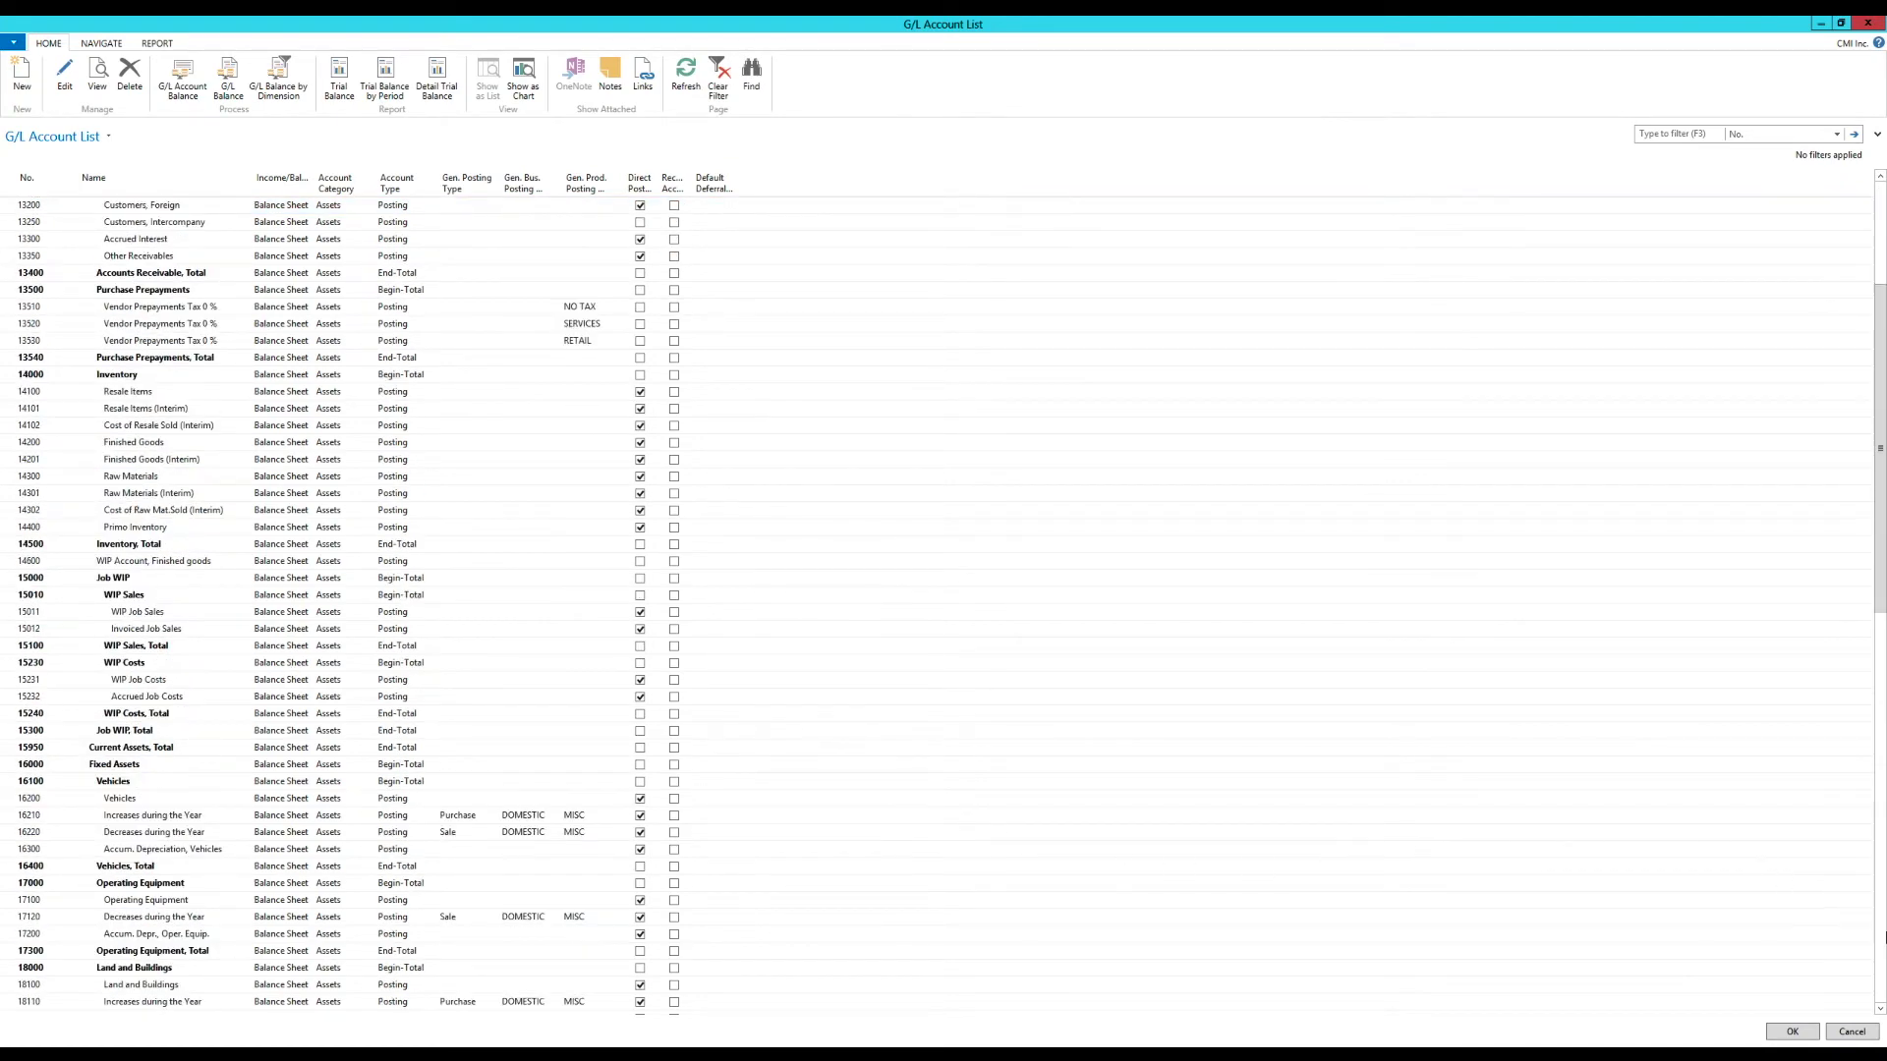
pyautogui.click(1883, 949)
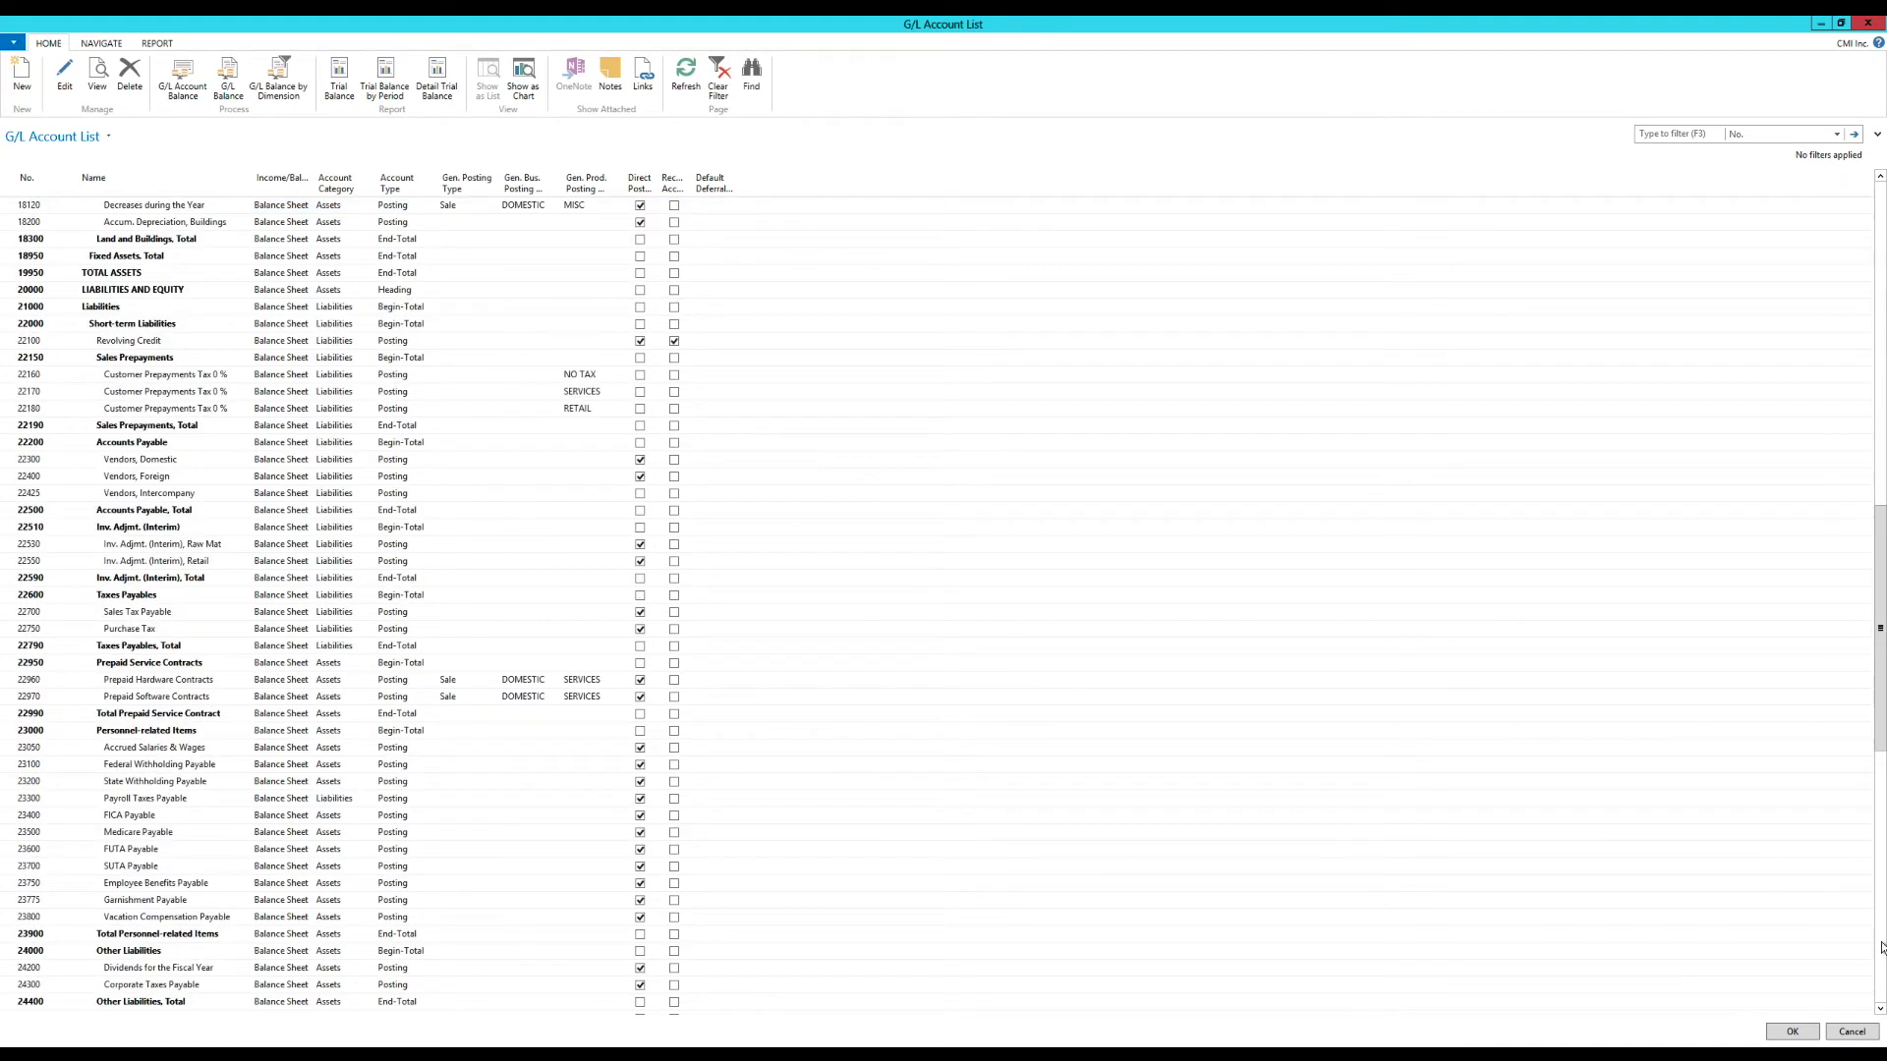
pyautogui.click(1883, 948)
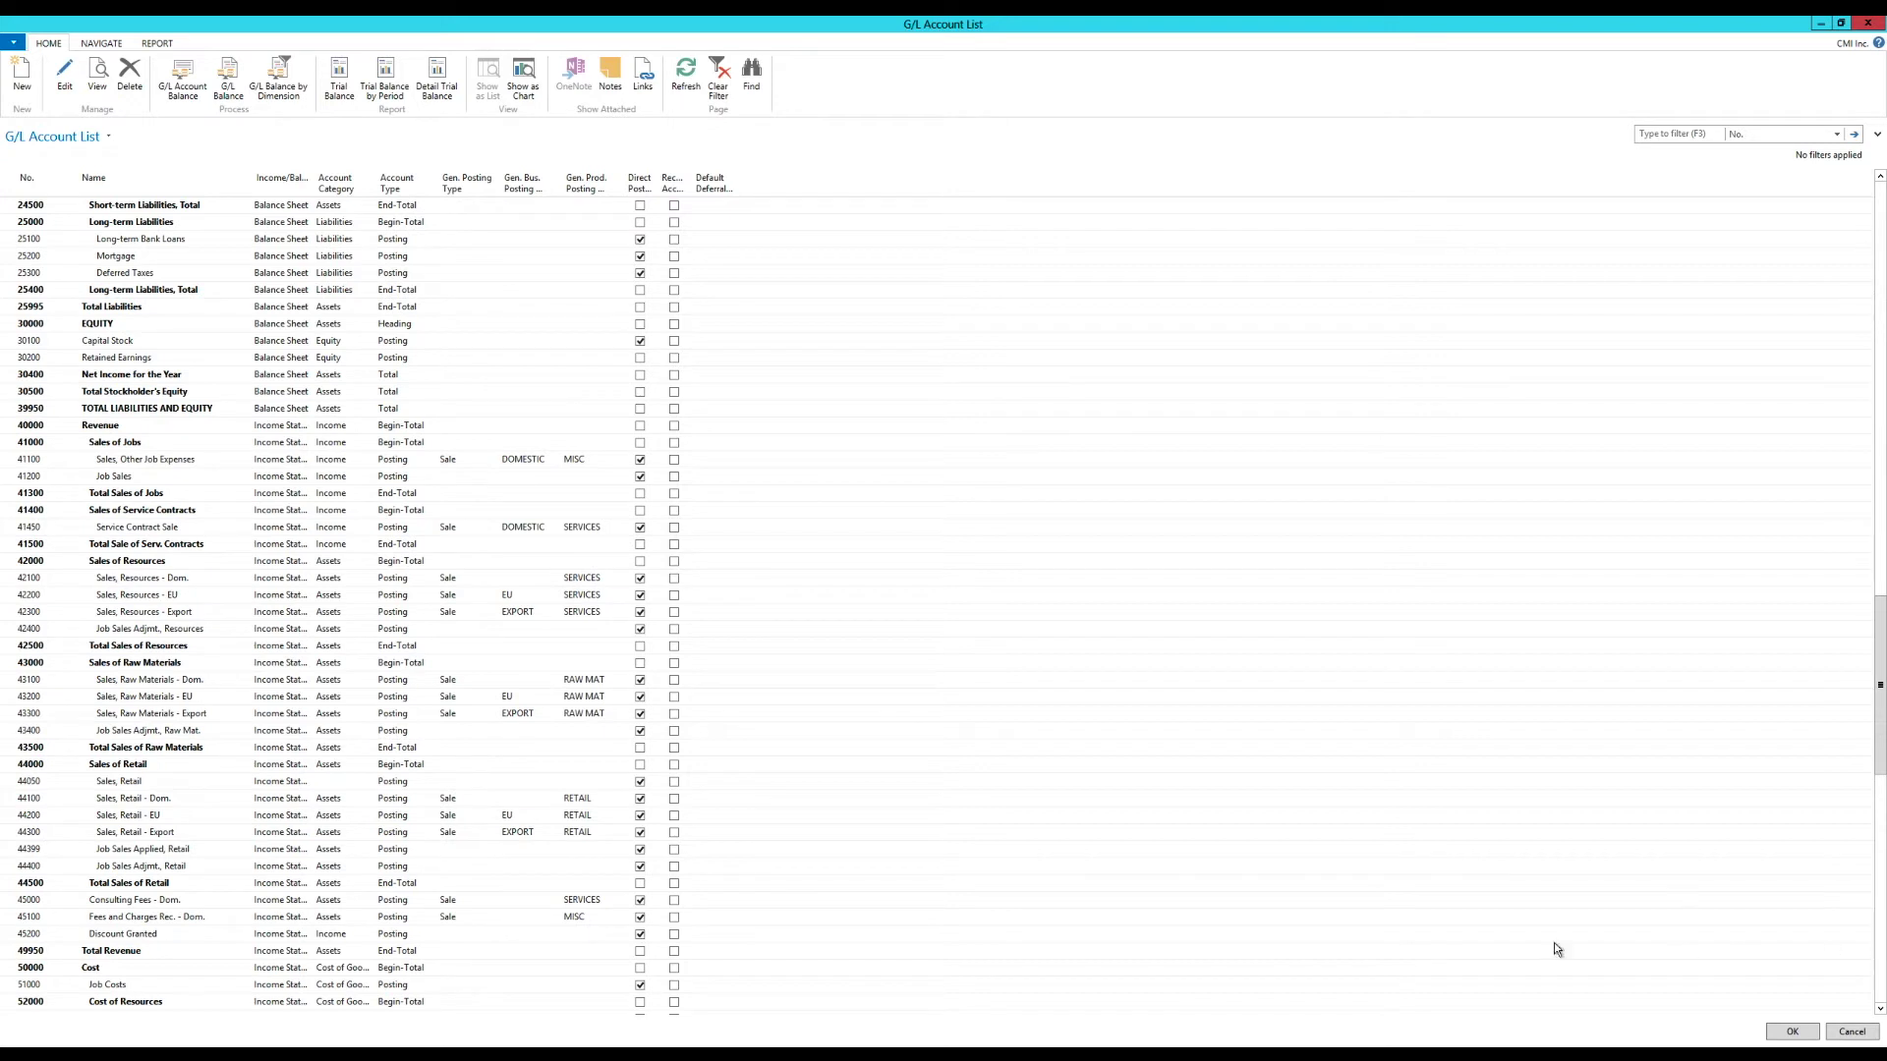
pyautogui.click(143, 779)
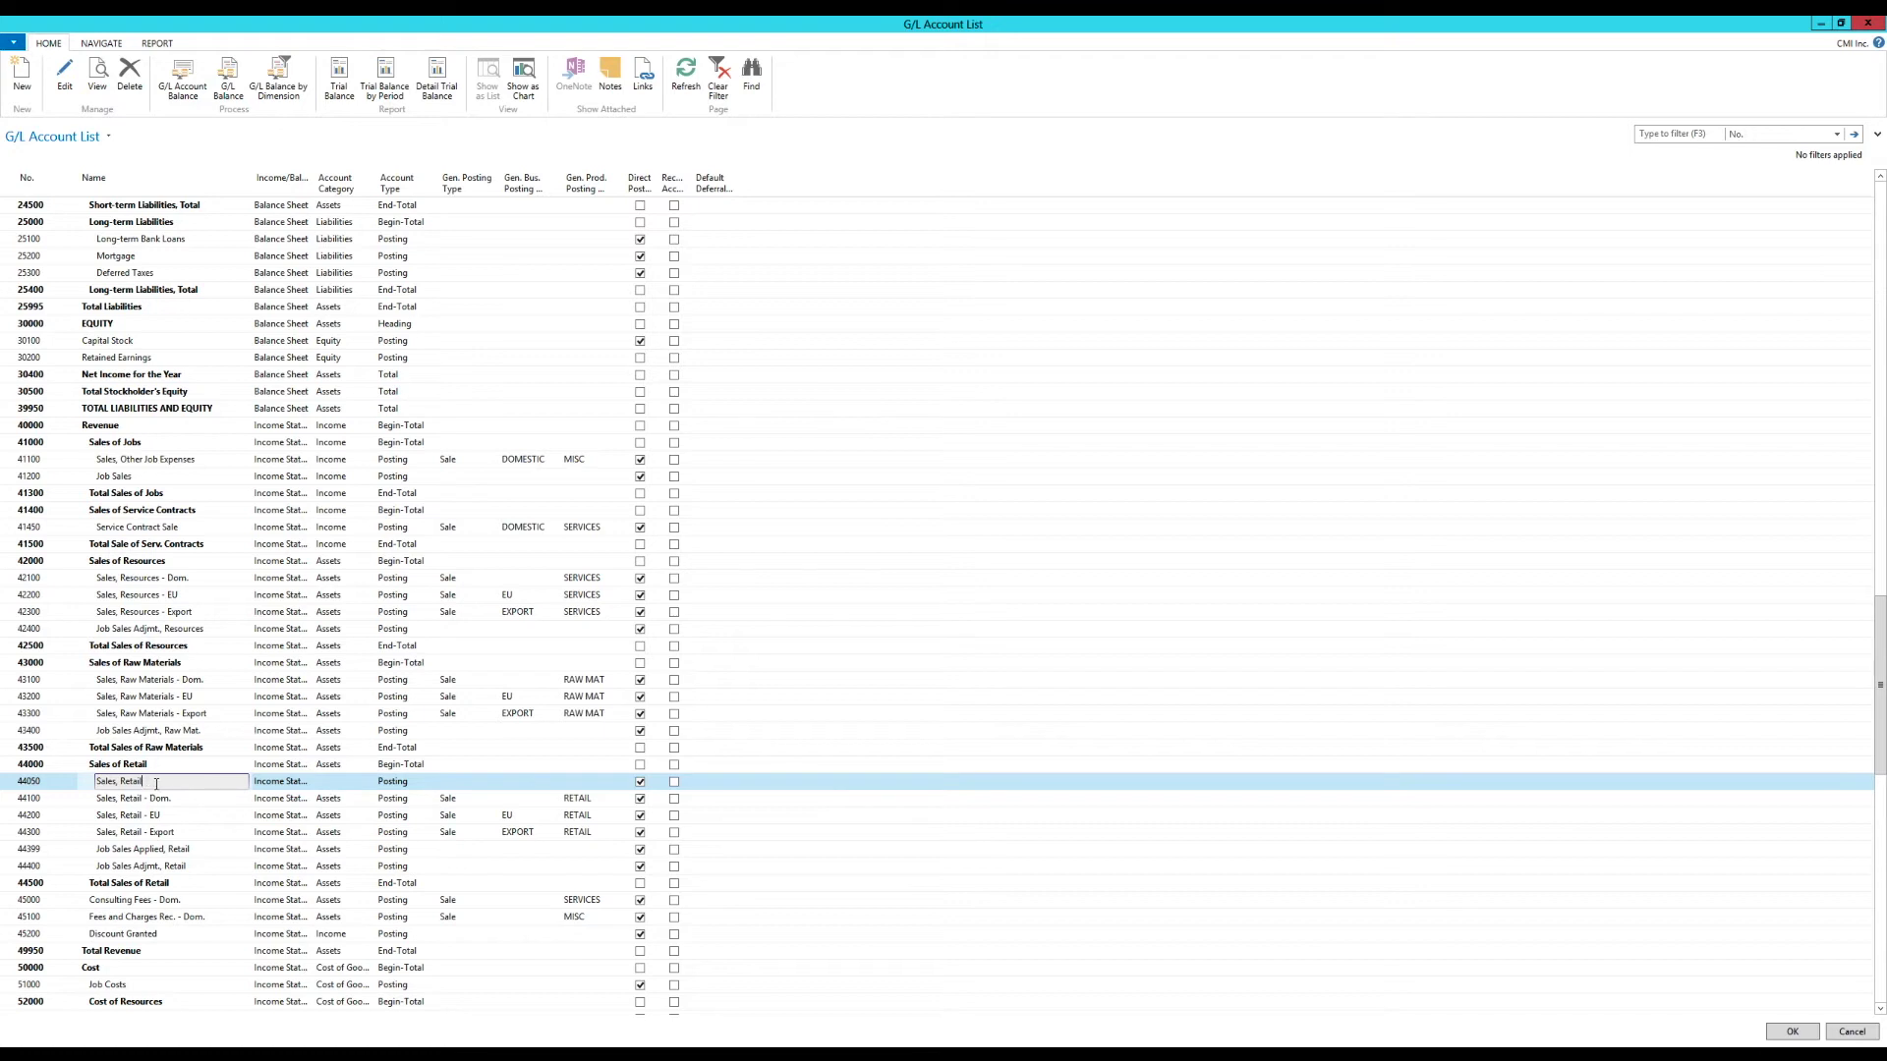
pyautogui.click(1793, 1031)
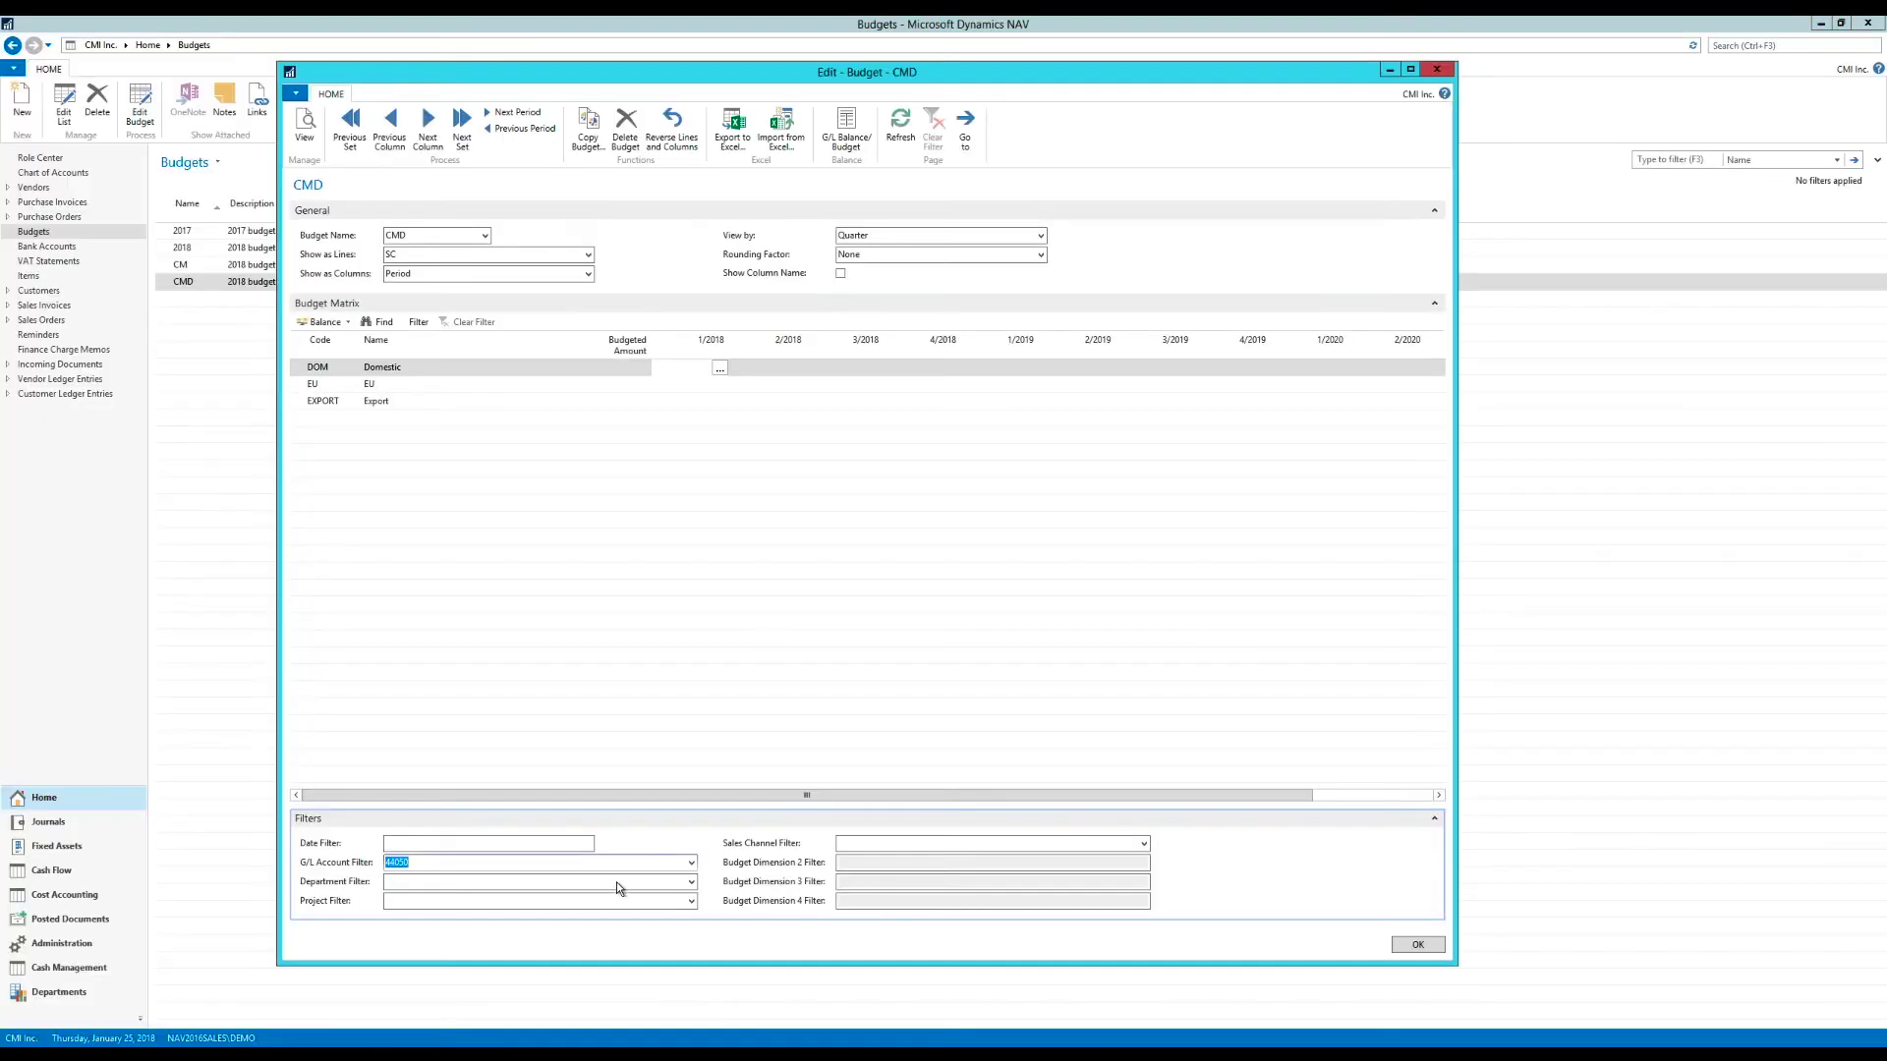
# Enter the 1/2018 budget amounts: Domestic -100,000, EU -50,000, Export -25,000.
pyautogui.click(437, 862)
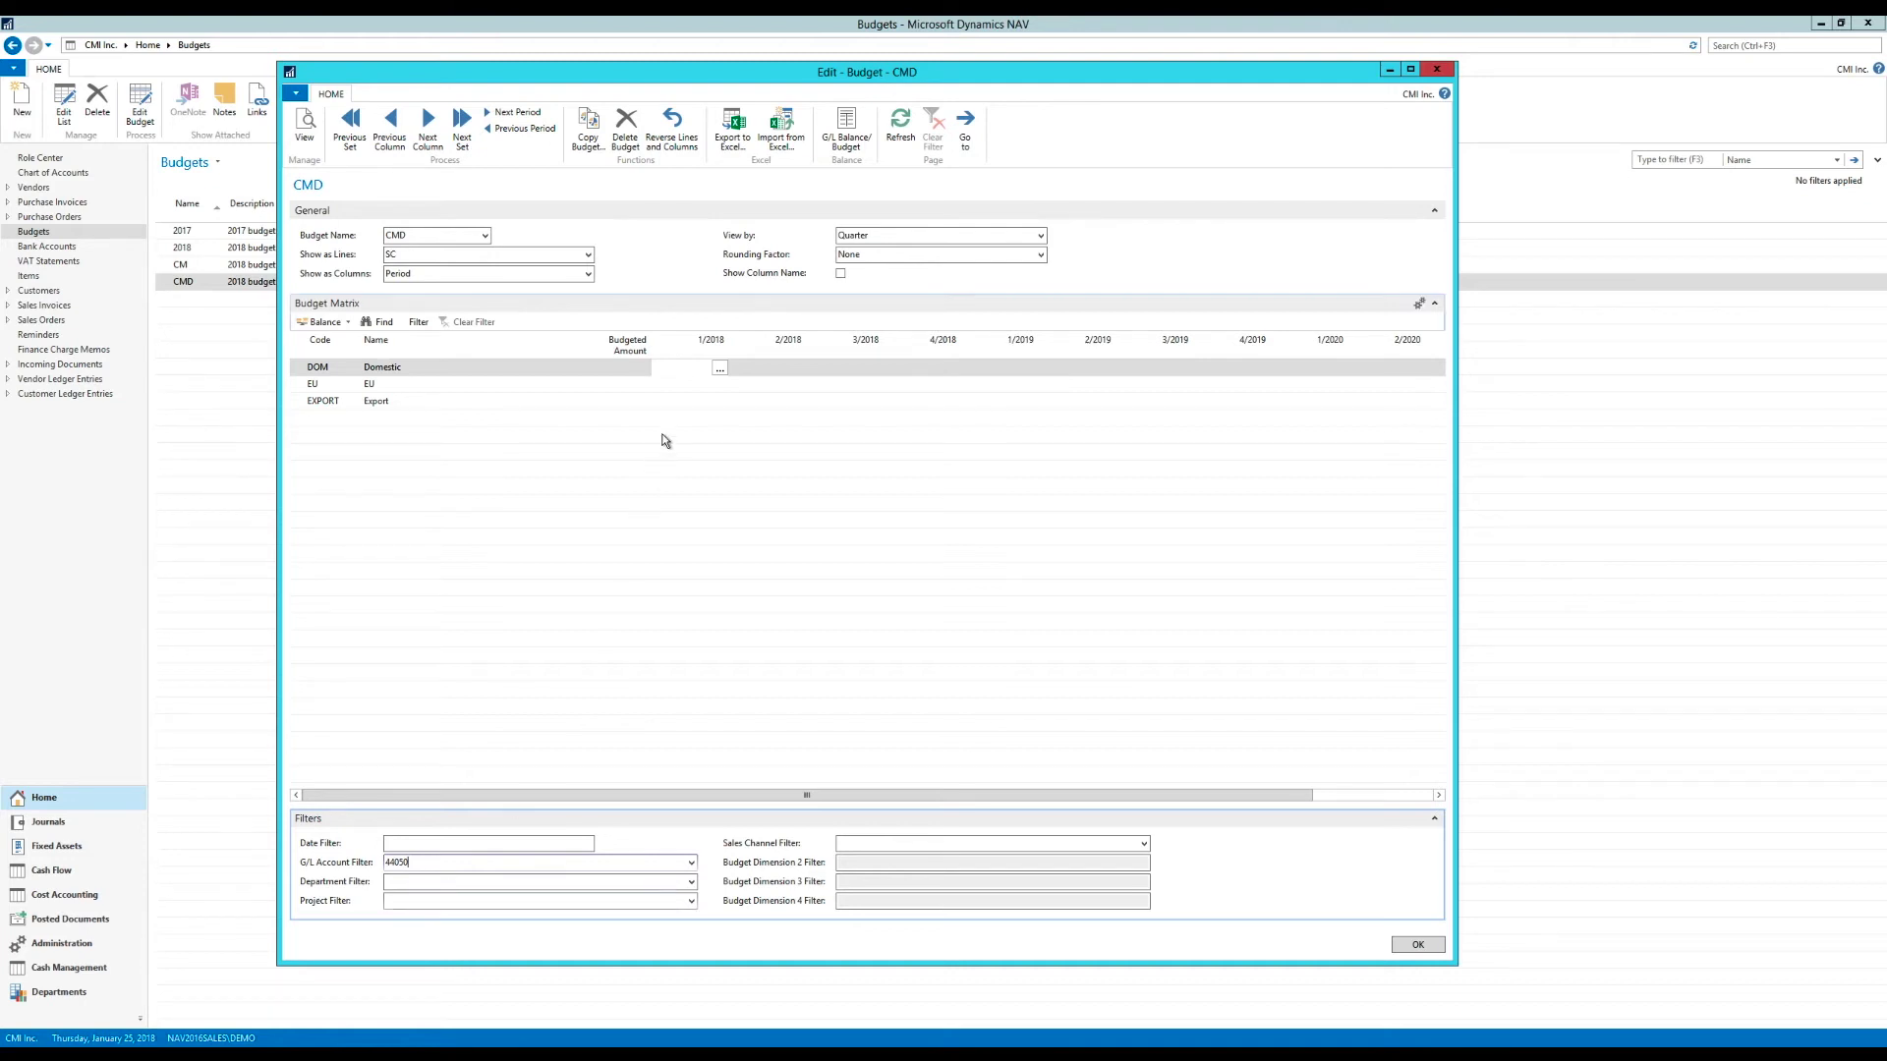
pyautogui.click(691, 368)
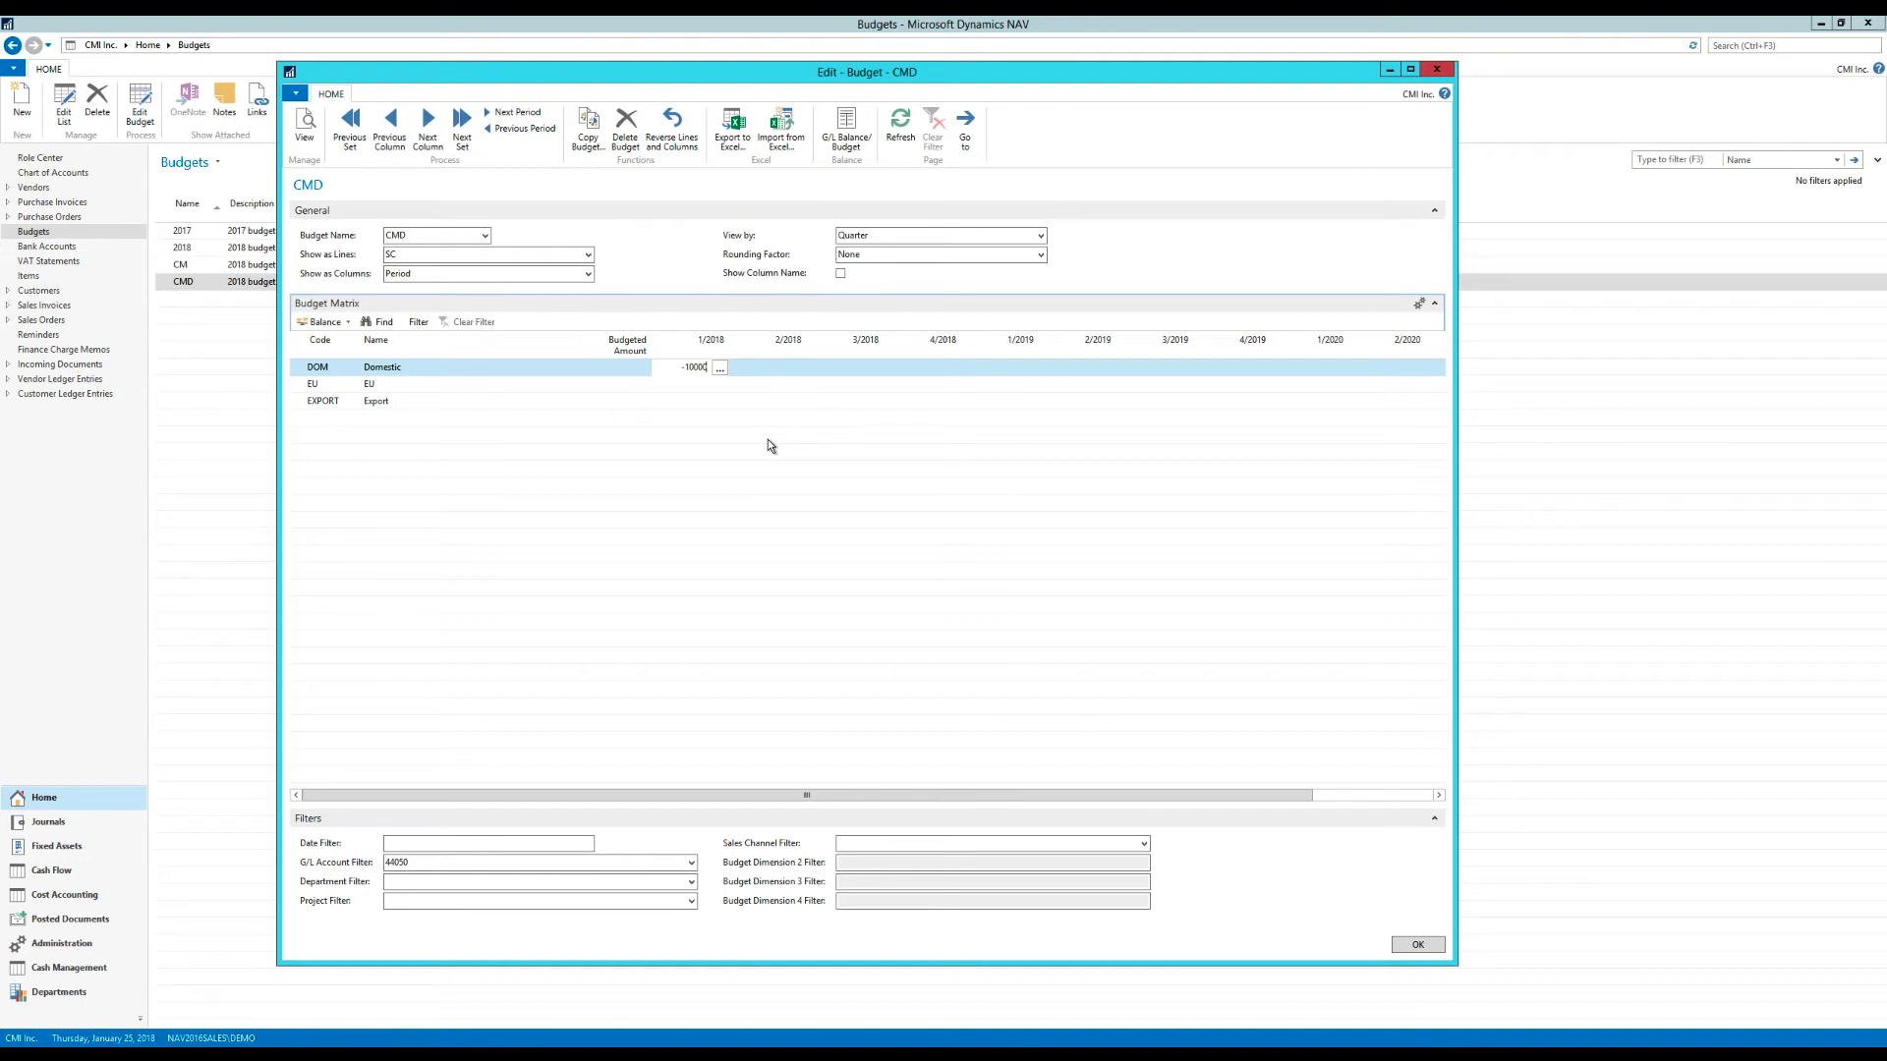
pyautogui.write('0')
pyautogui.press('Return')
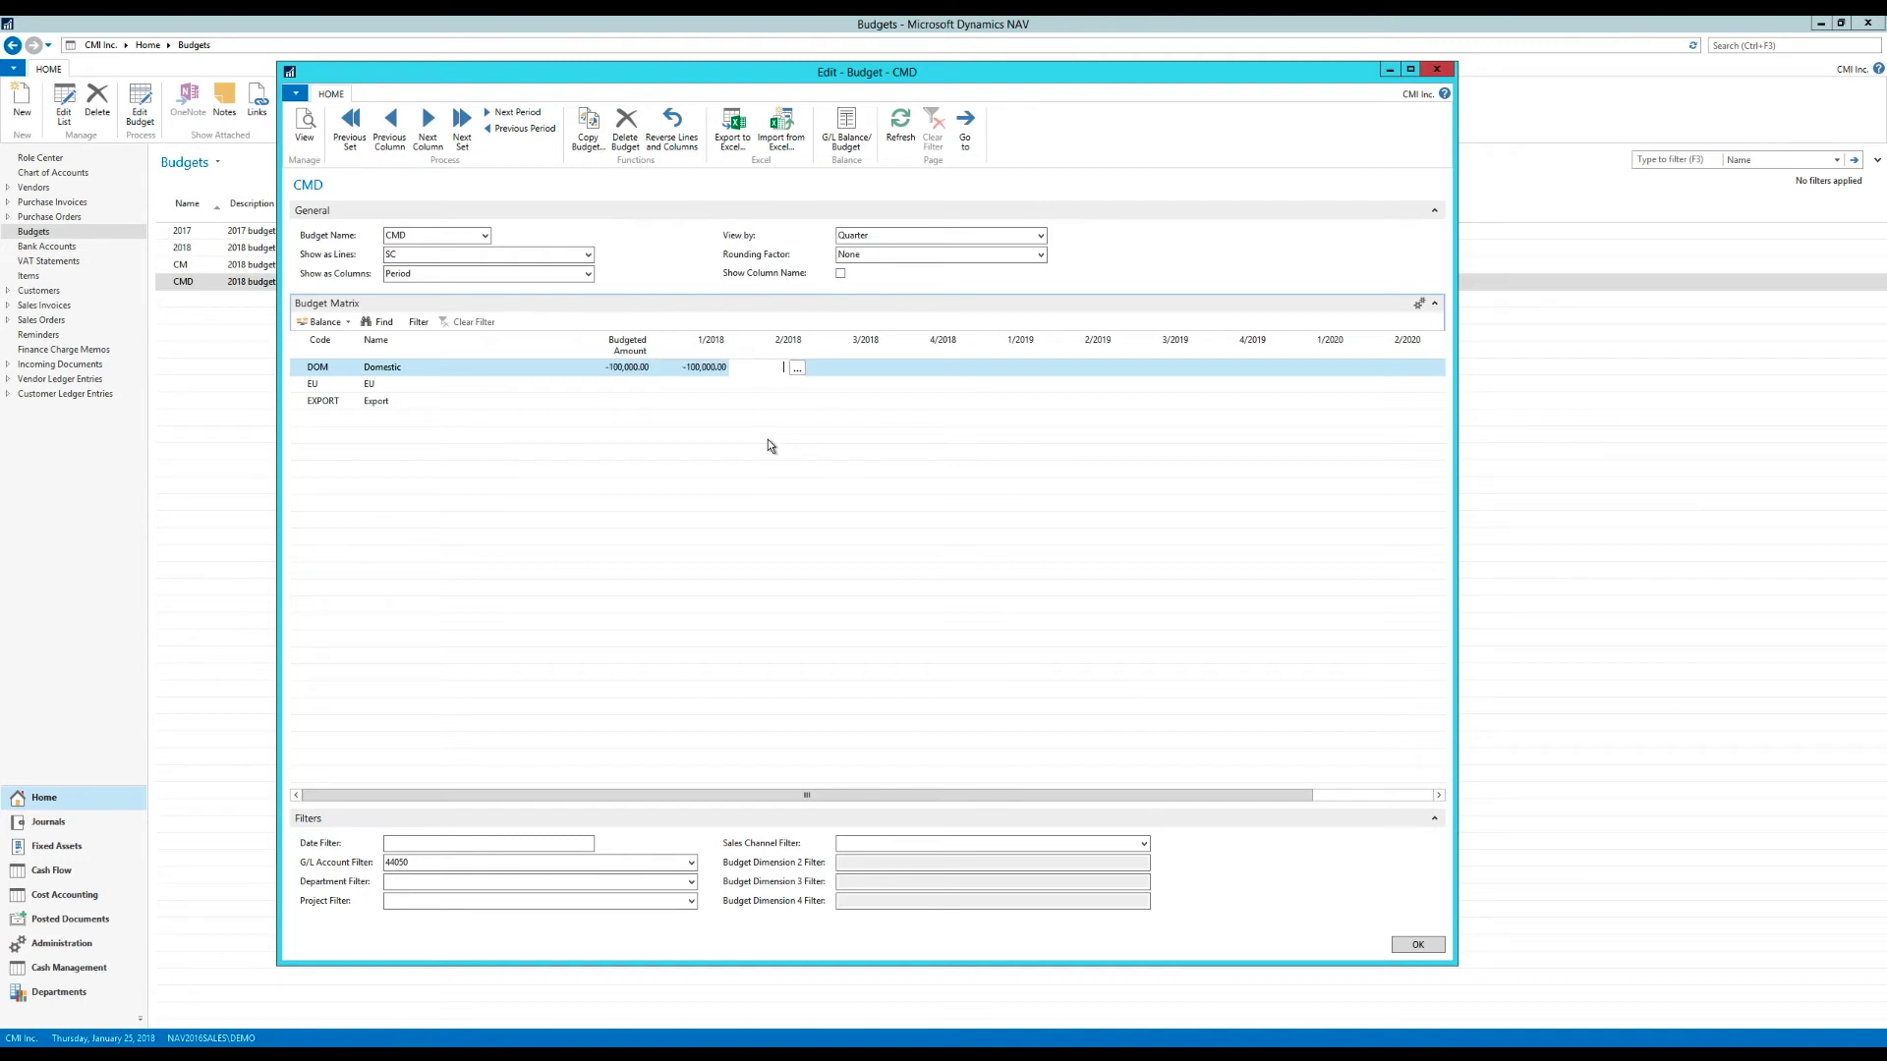
pyautogui.press('Down')
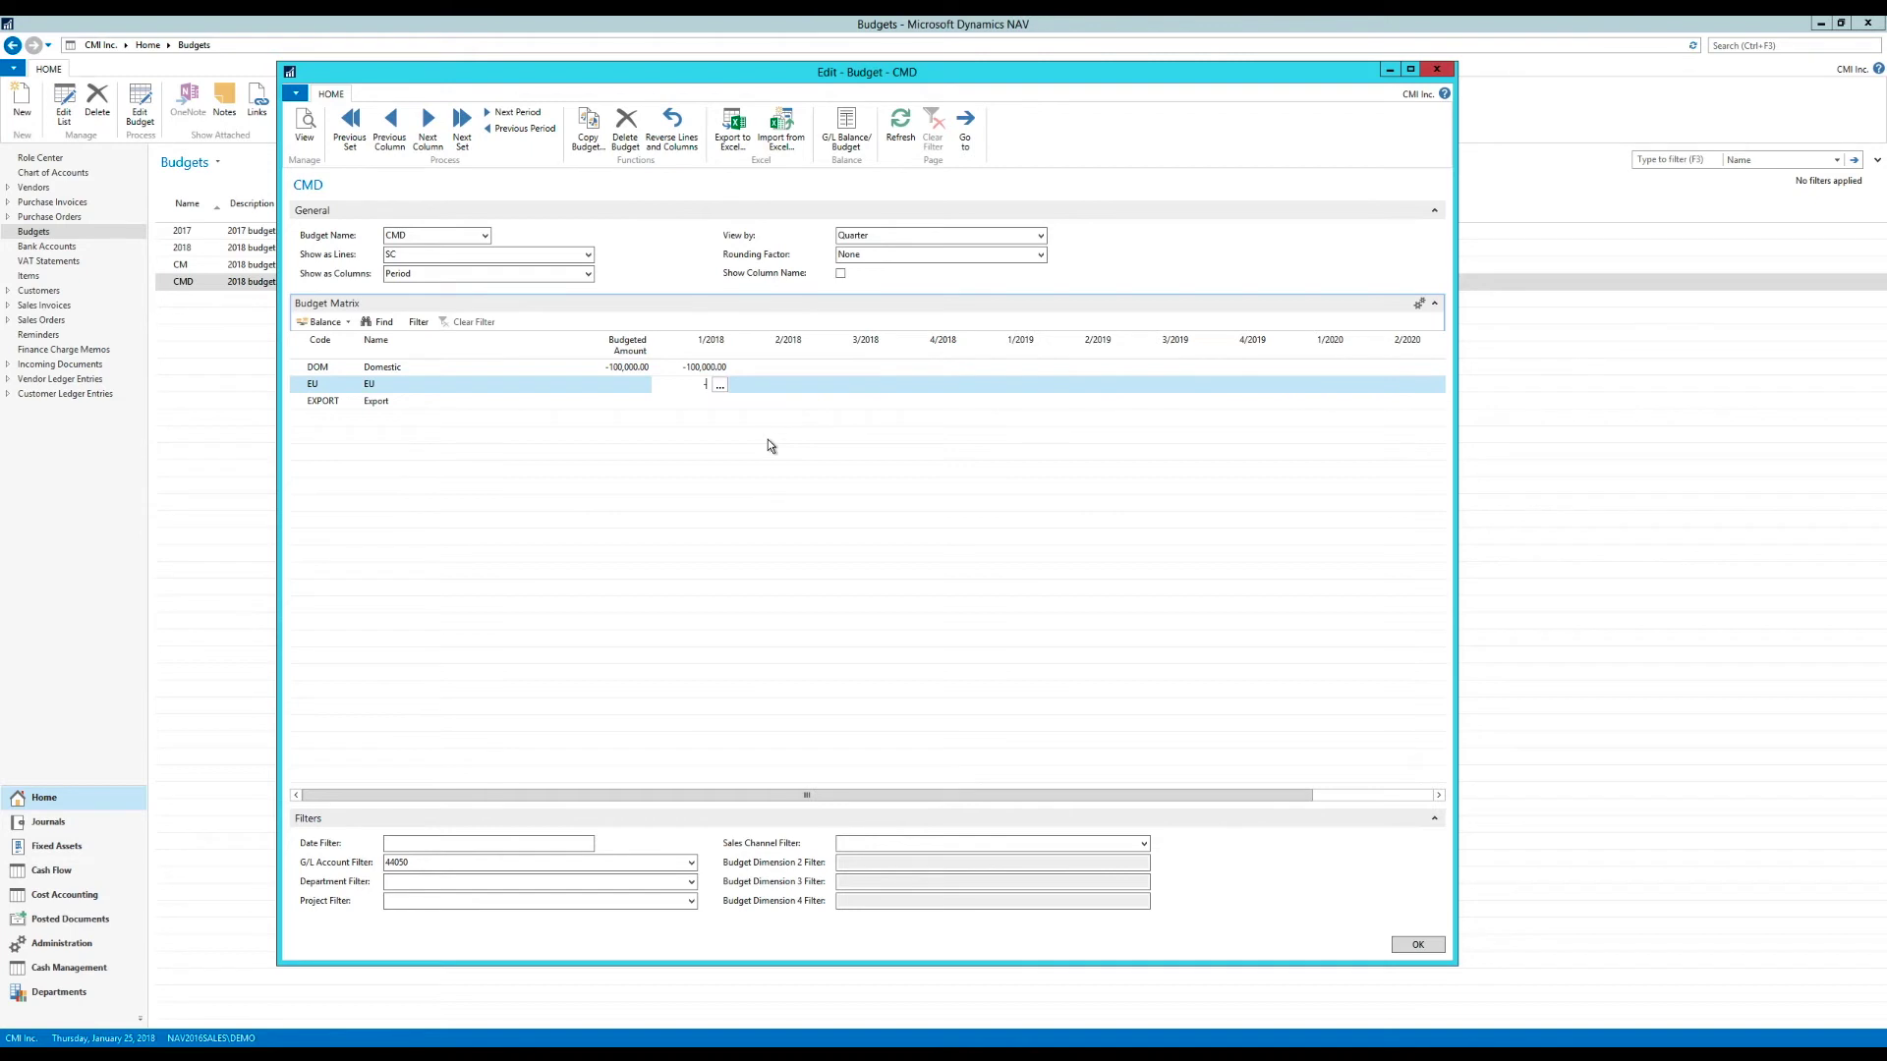
pyautogui.write('-50,000')
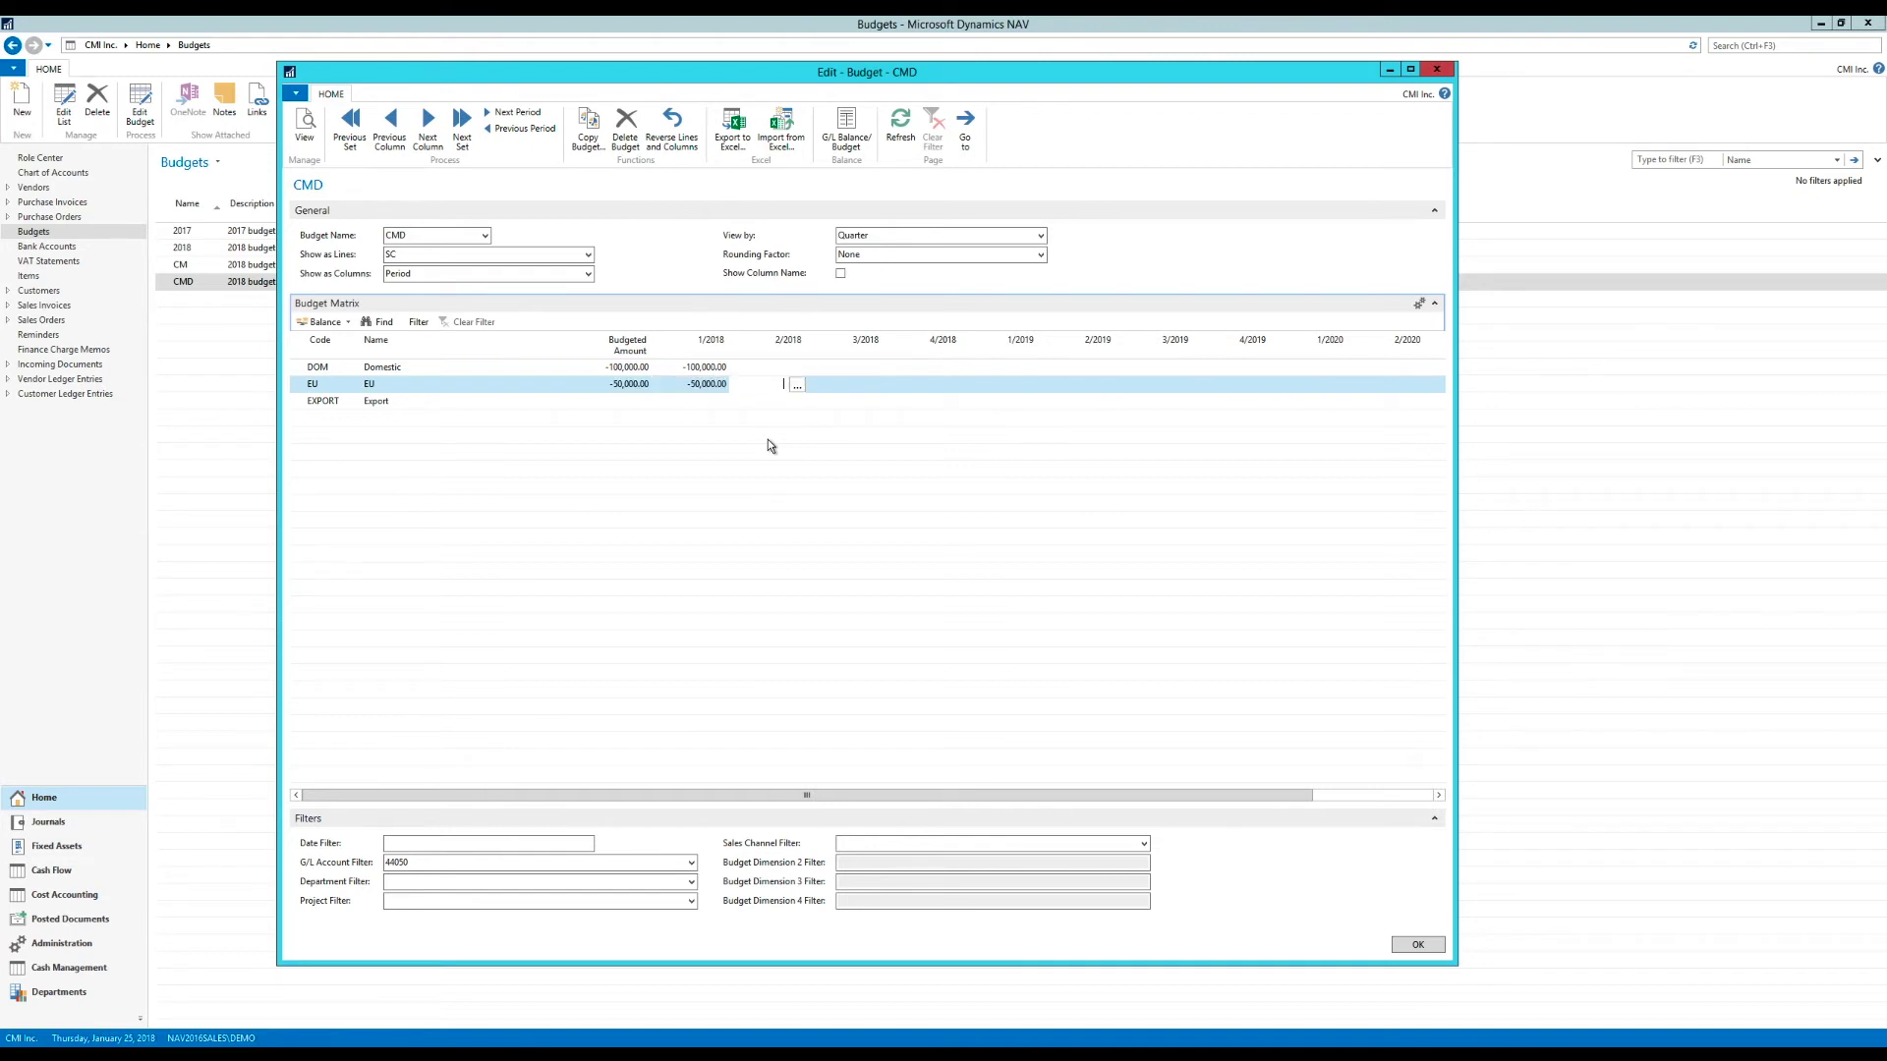
pyautogui.press('Down')
pyautogui.write('-')
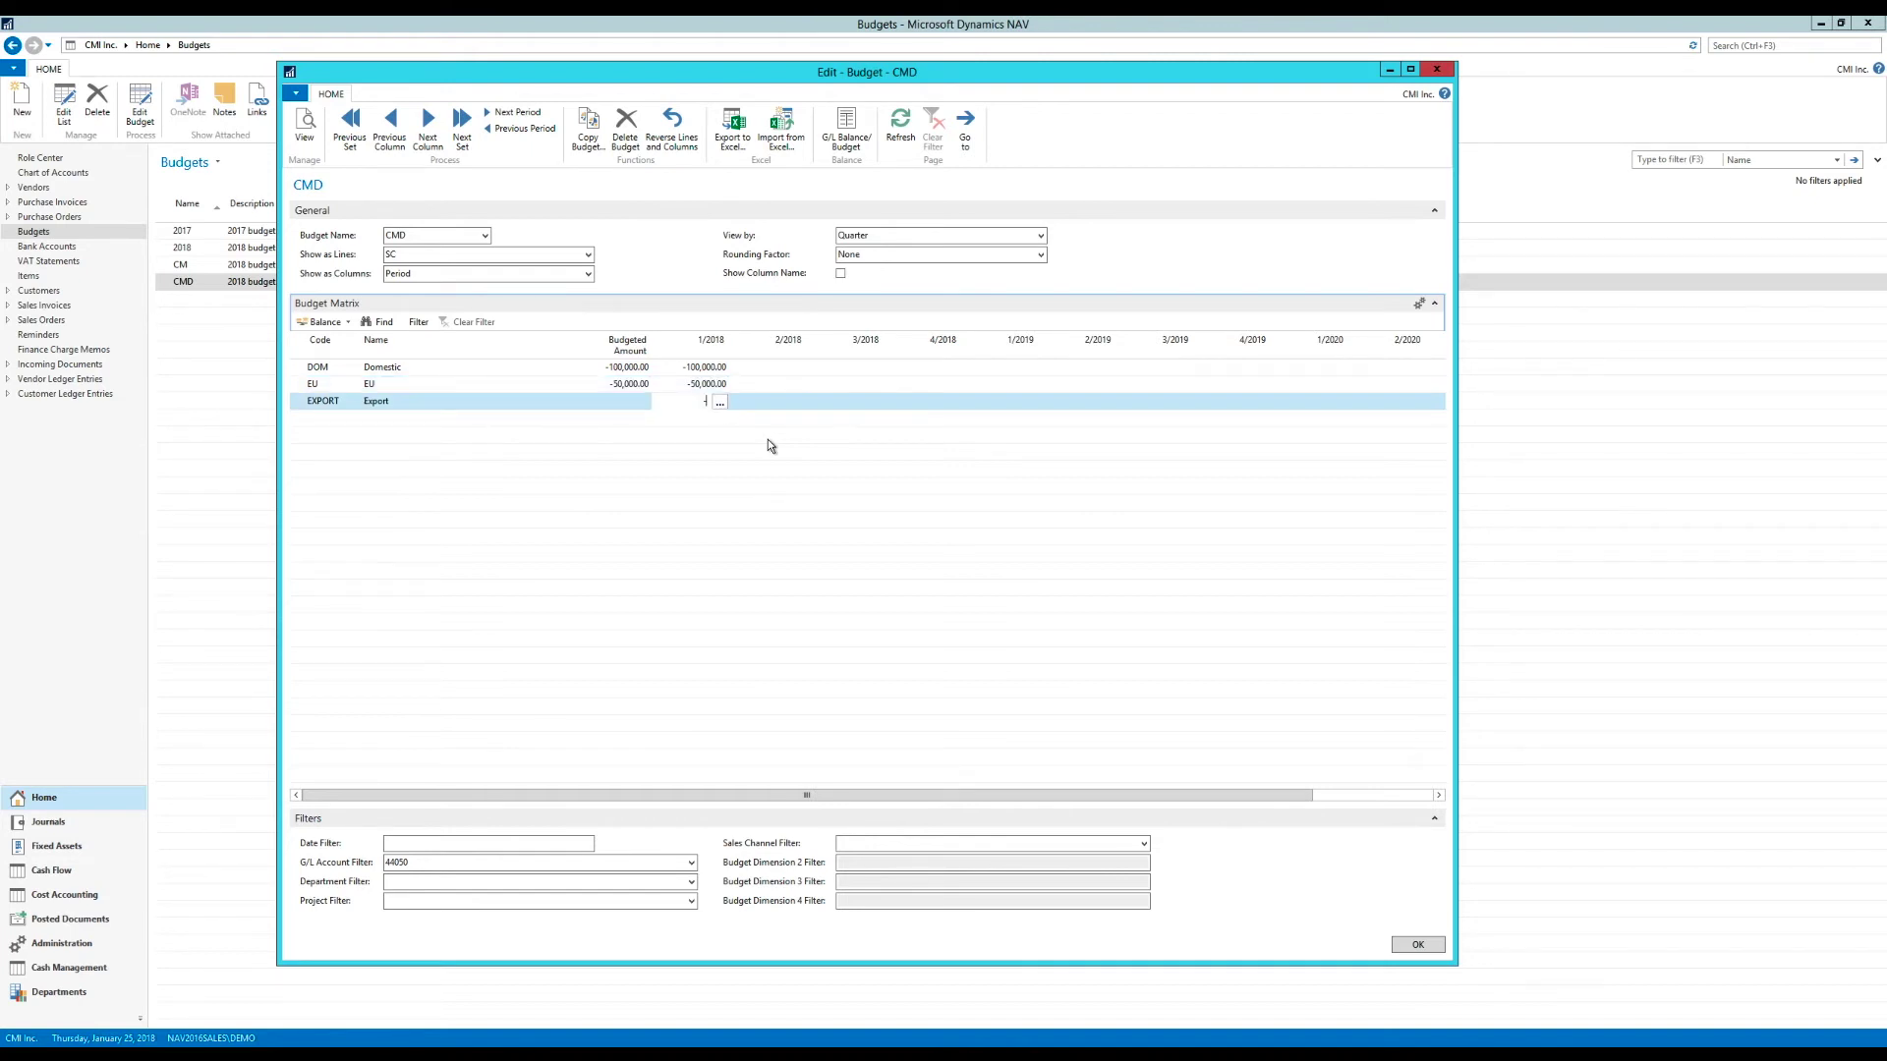
pyautogui.write('25,000')
pyautogui.press('Return')
# Enter the 2/2018 budget amounts: Domestic -120,000, EU -60,000, Export -30,000.
pyautogui.press('Up')
pyautogui.press('Up')
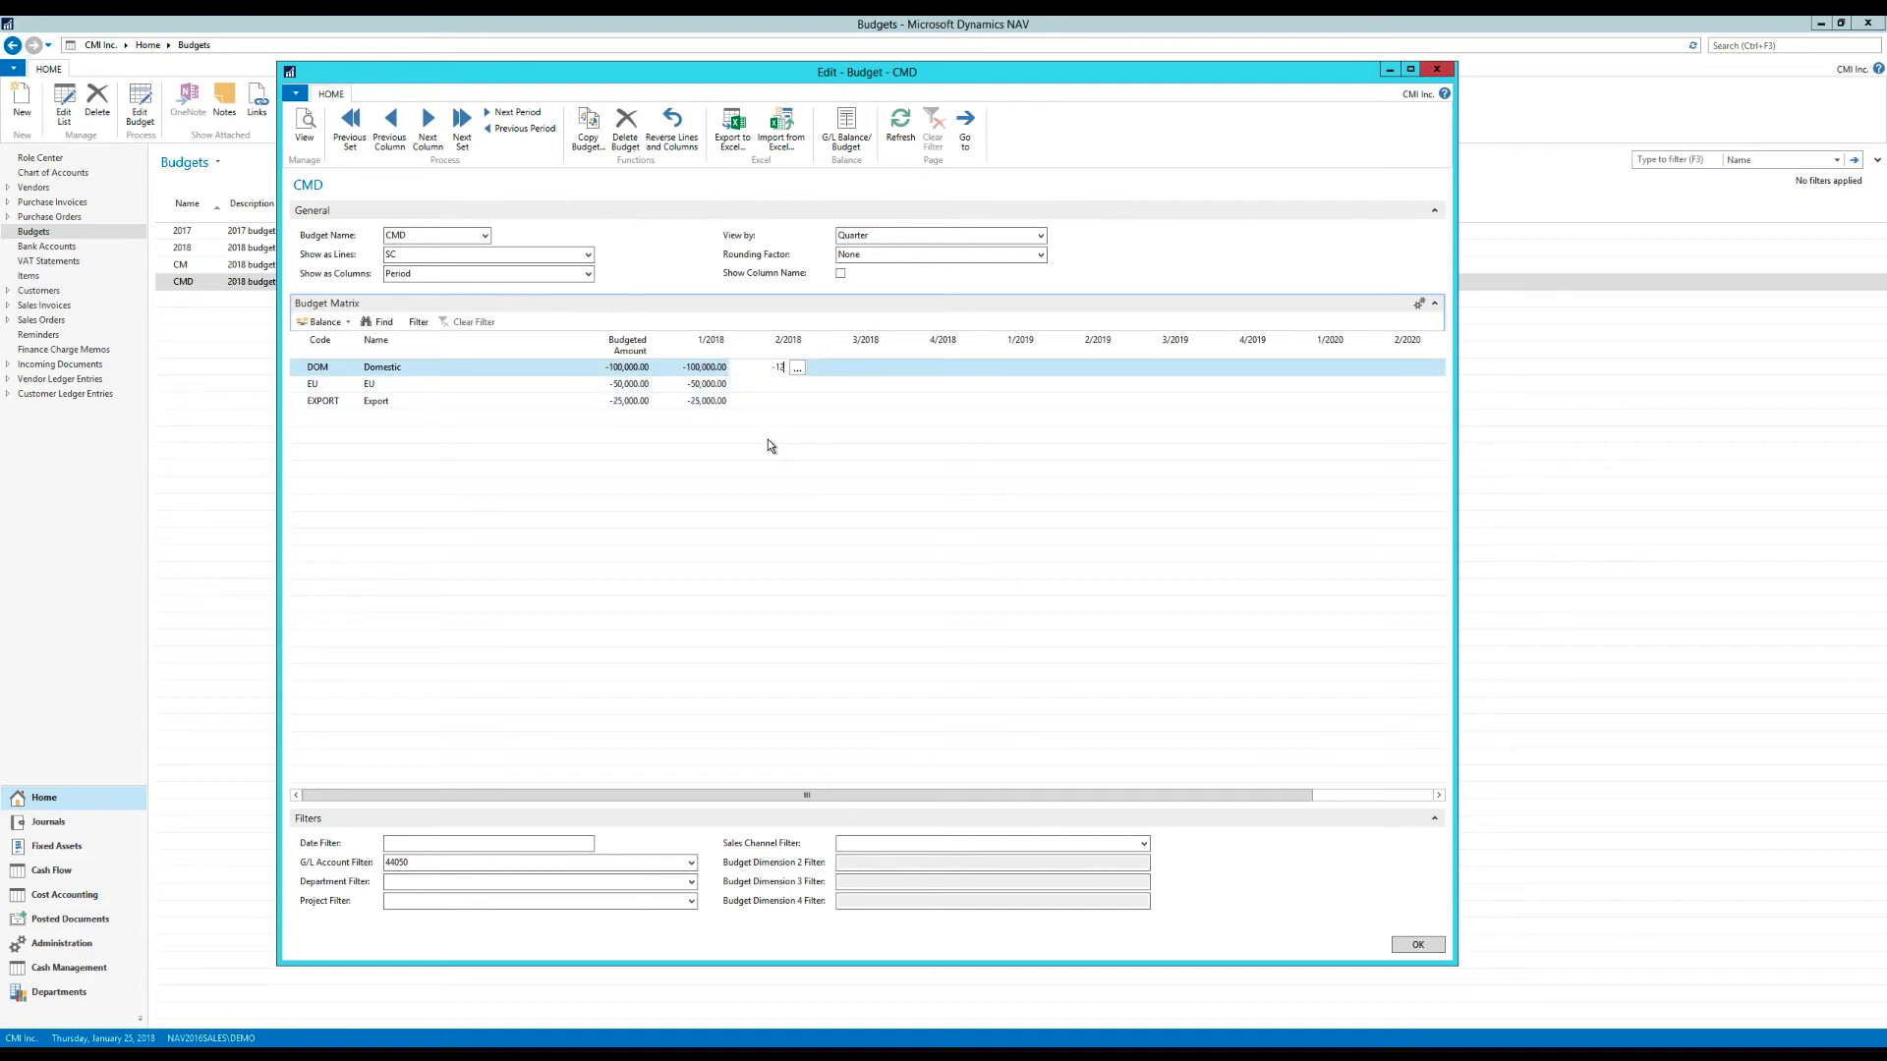
pyautogui.write('-120000')
pyautogui.press('Return')
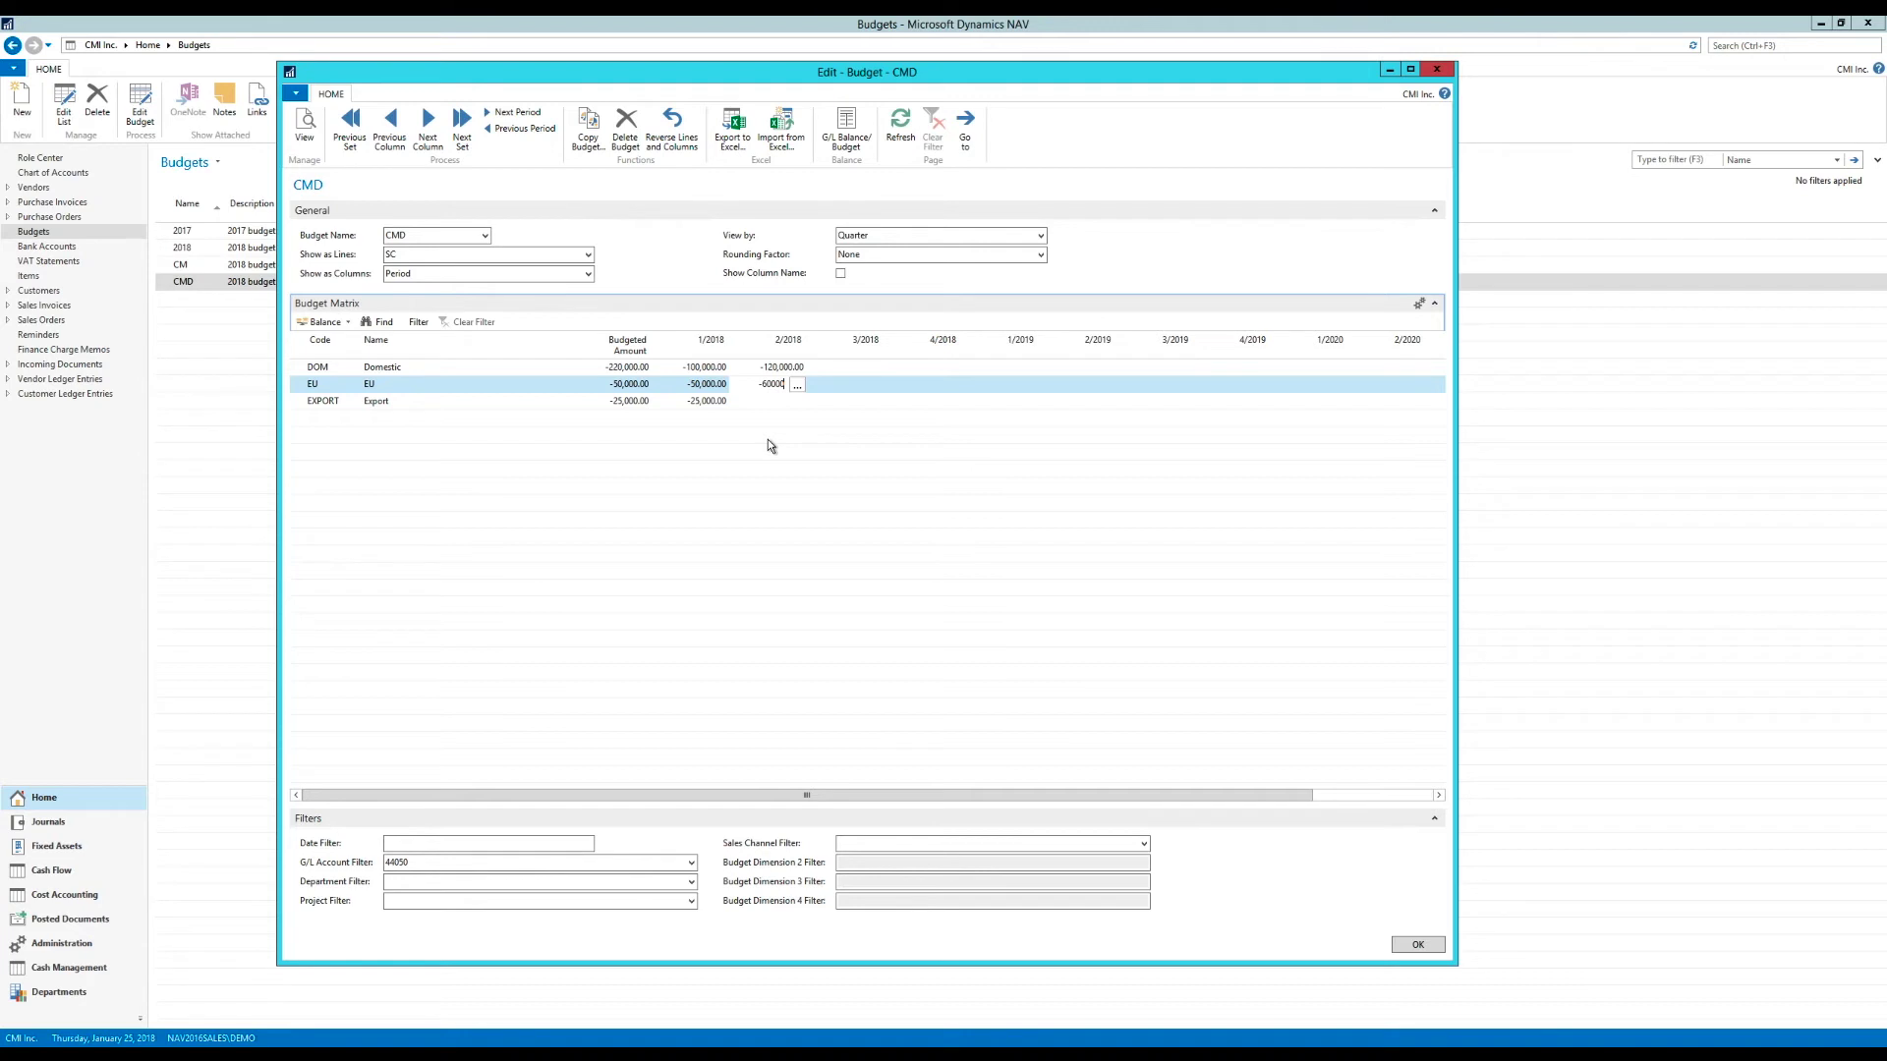
pyautogui.press('Return')
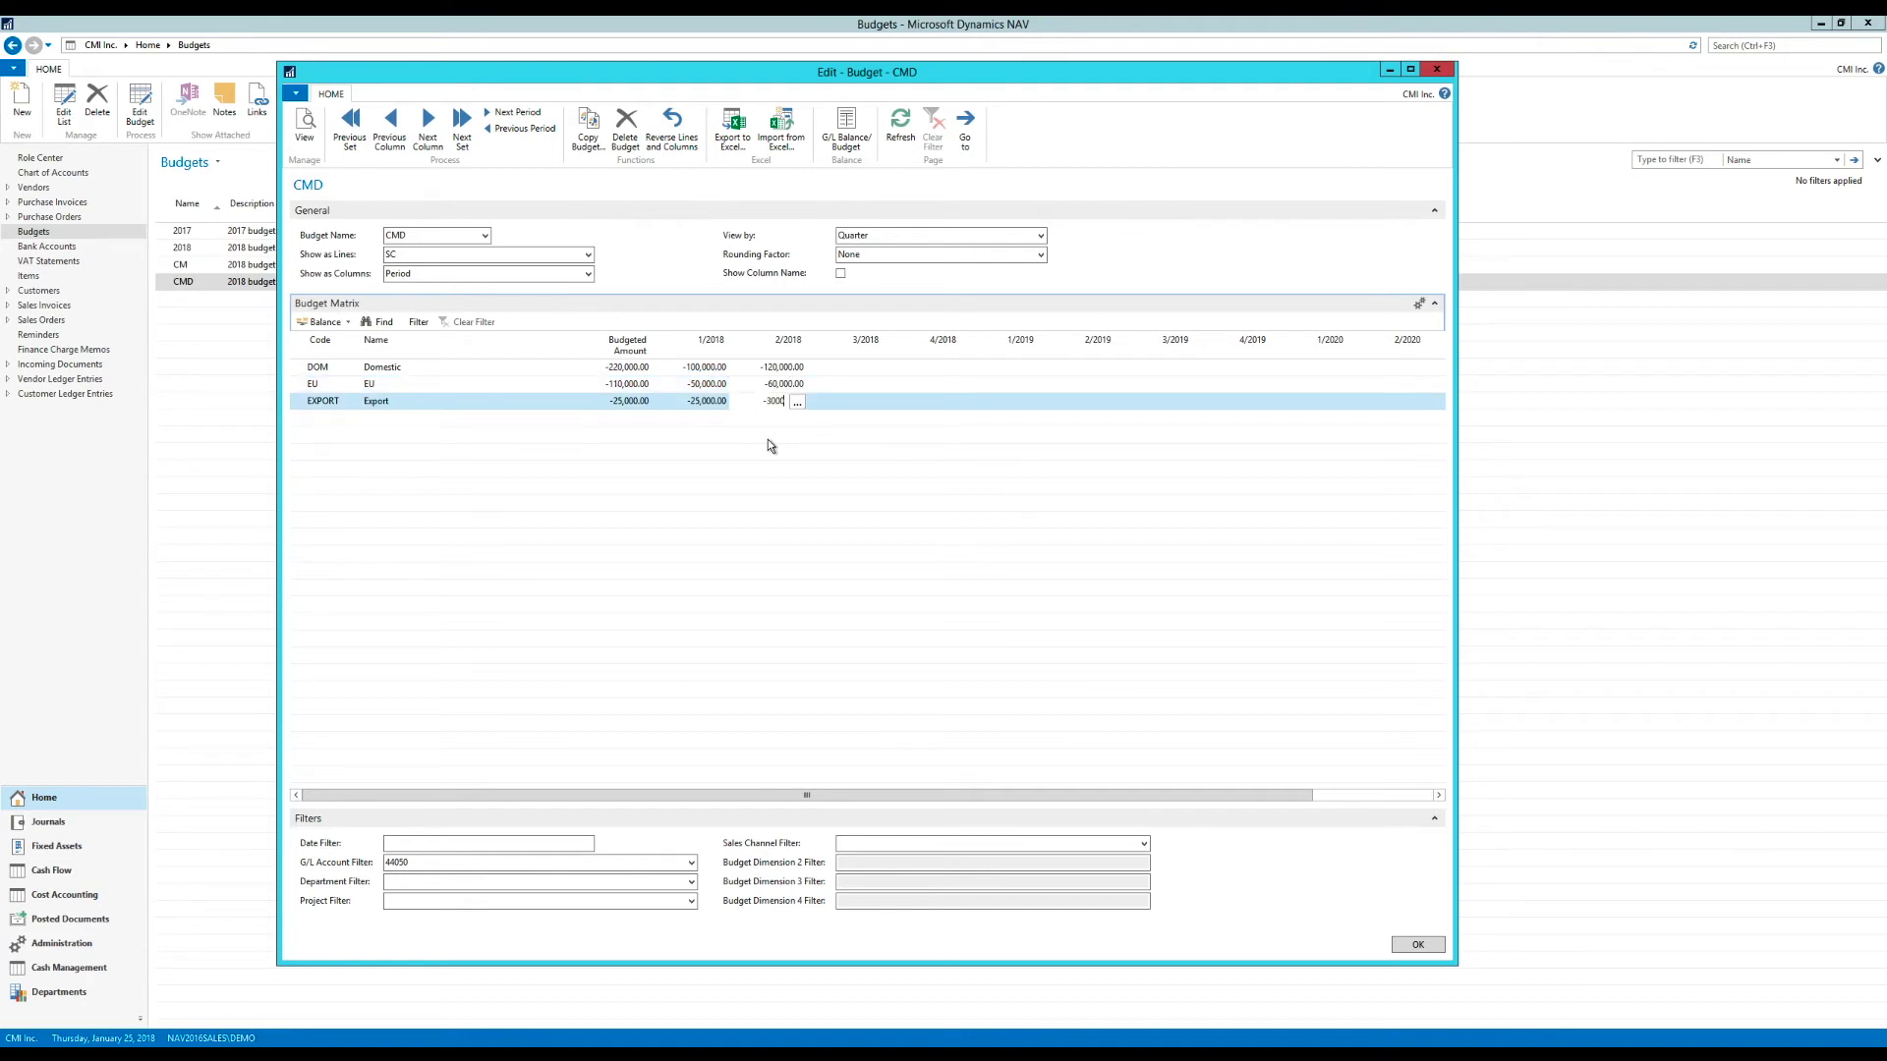
pyautogui.write('-30000')
pyautogui.press('Up')
pyautogui.press('Up')
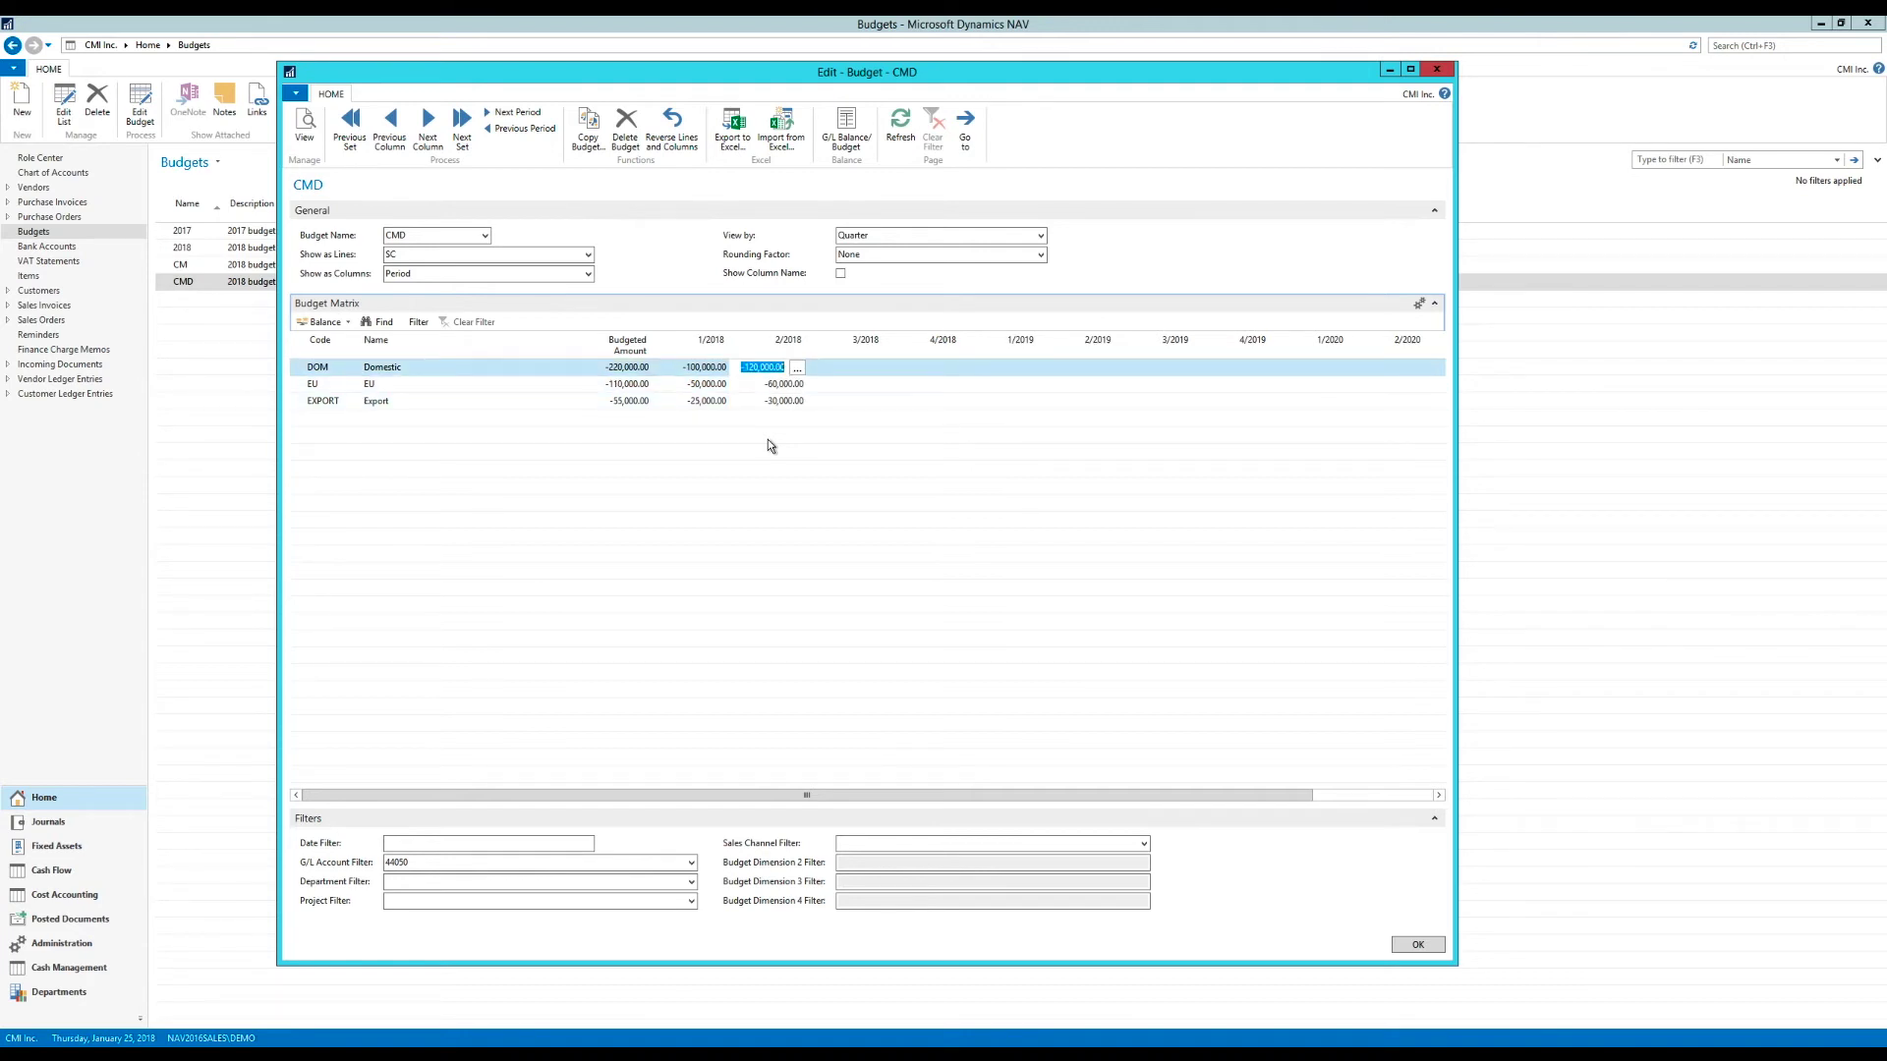
pyautogui.press('Down')
pyautogui.press('Down')
pyautogui.press('Up')
pyautogui.press('Up')
pyautogui.press('Left')
pyautogui.press('Left')
pyautogui.press('Right')
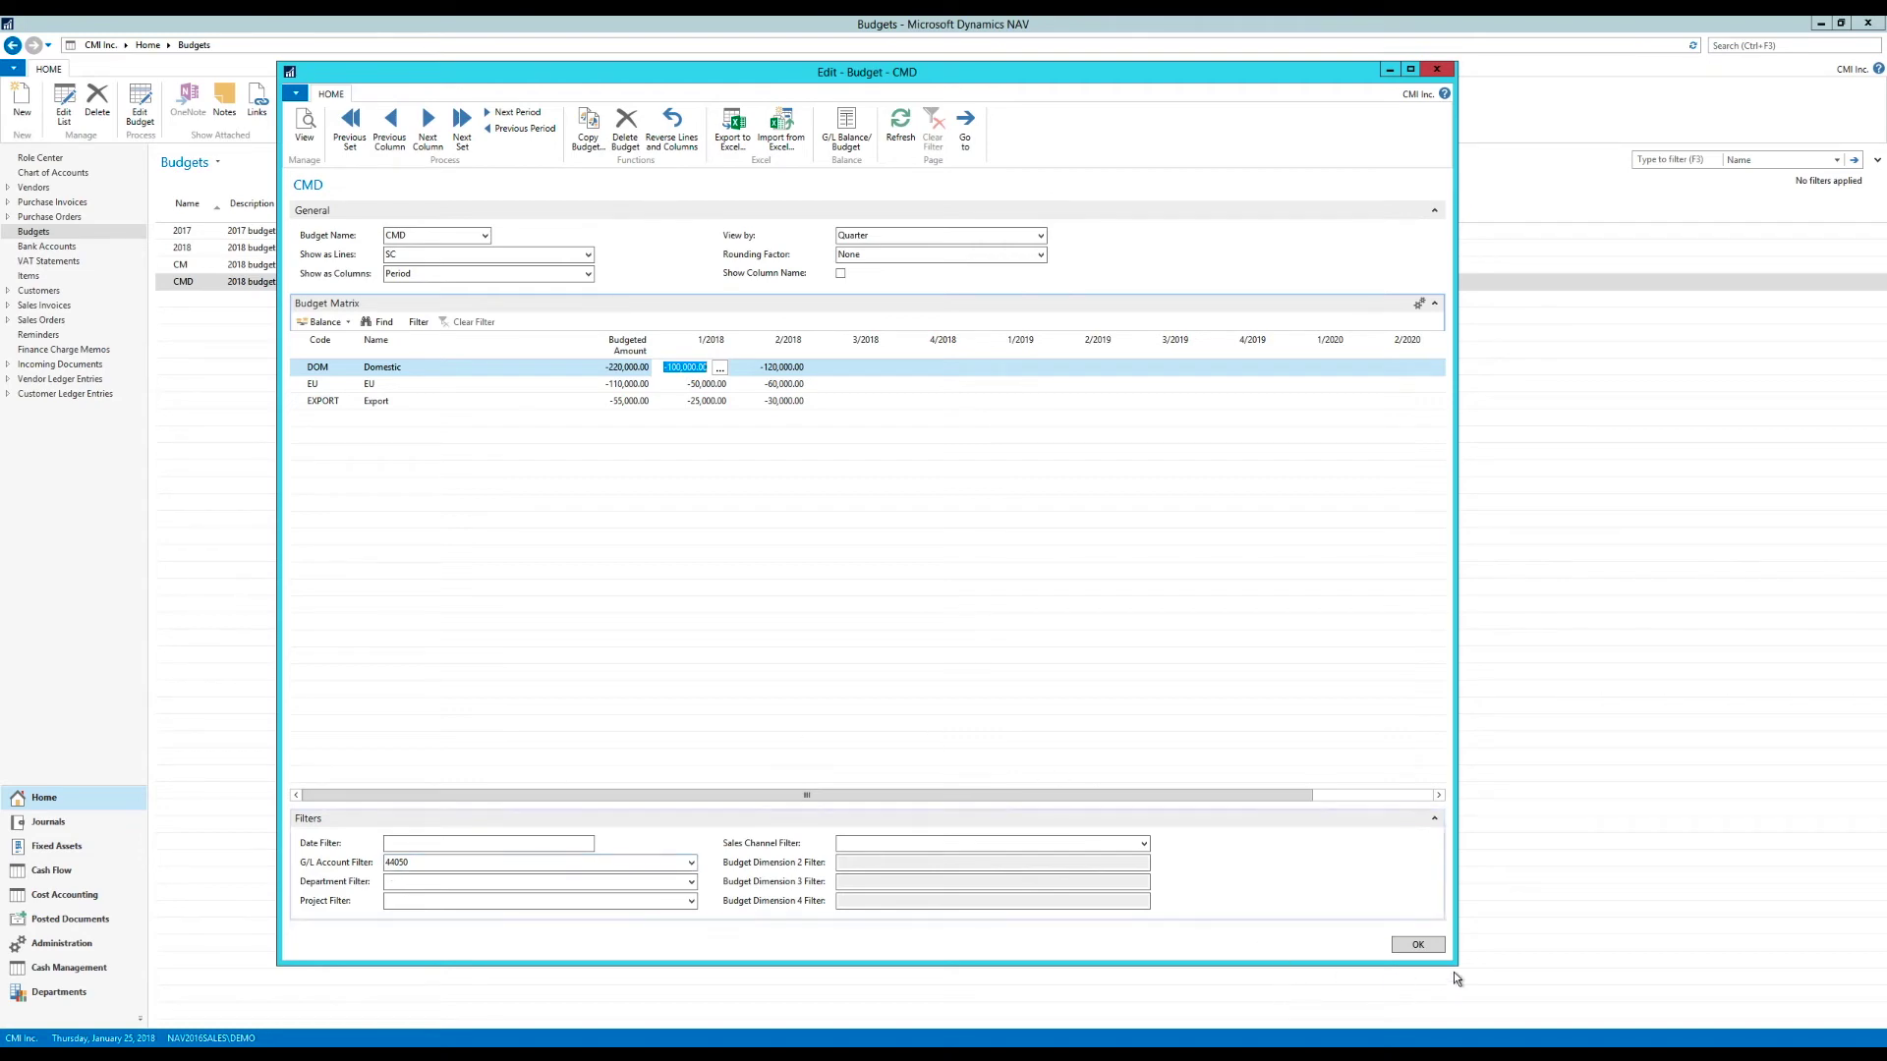
# Save the CMD budget entries and open the NEW R STMT account schedule overview from the Role Center.
pyautogui.click(1425, 947)
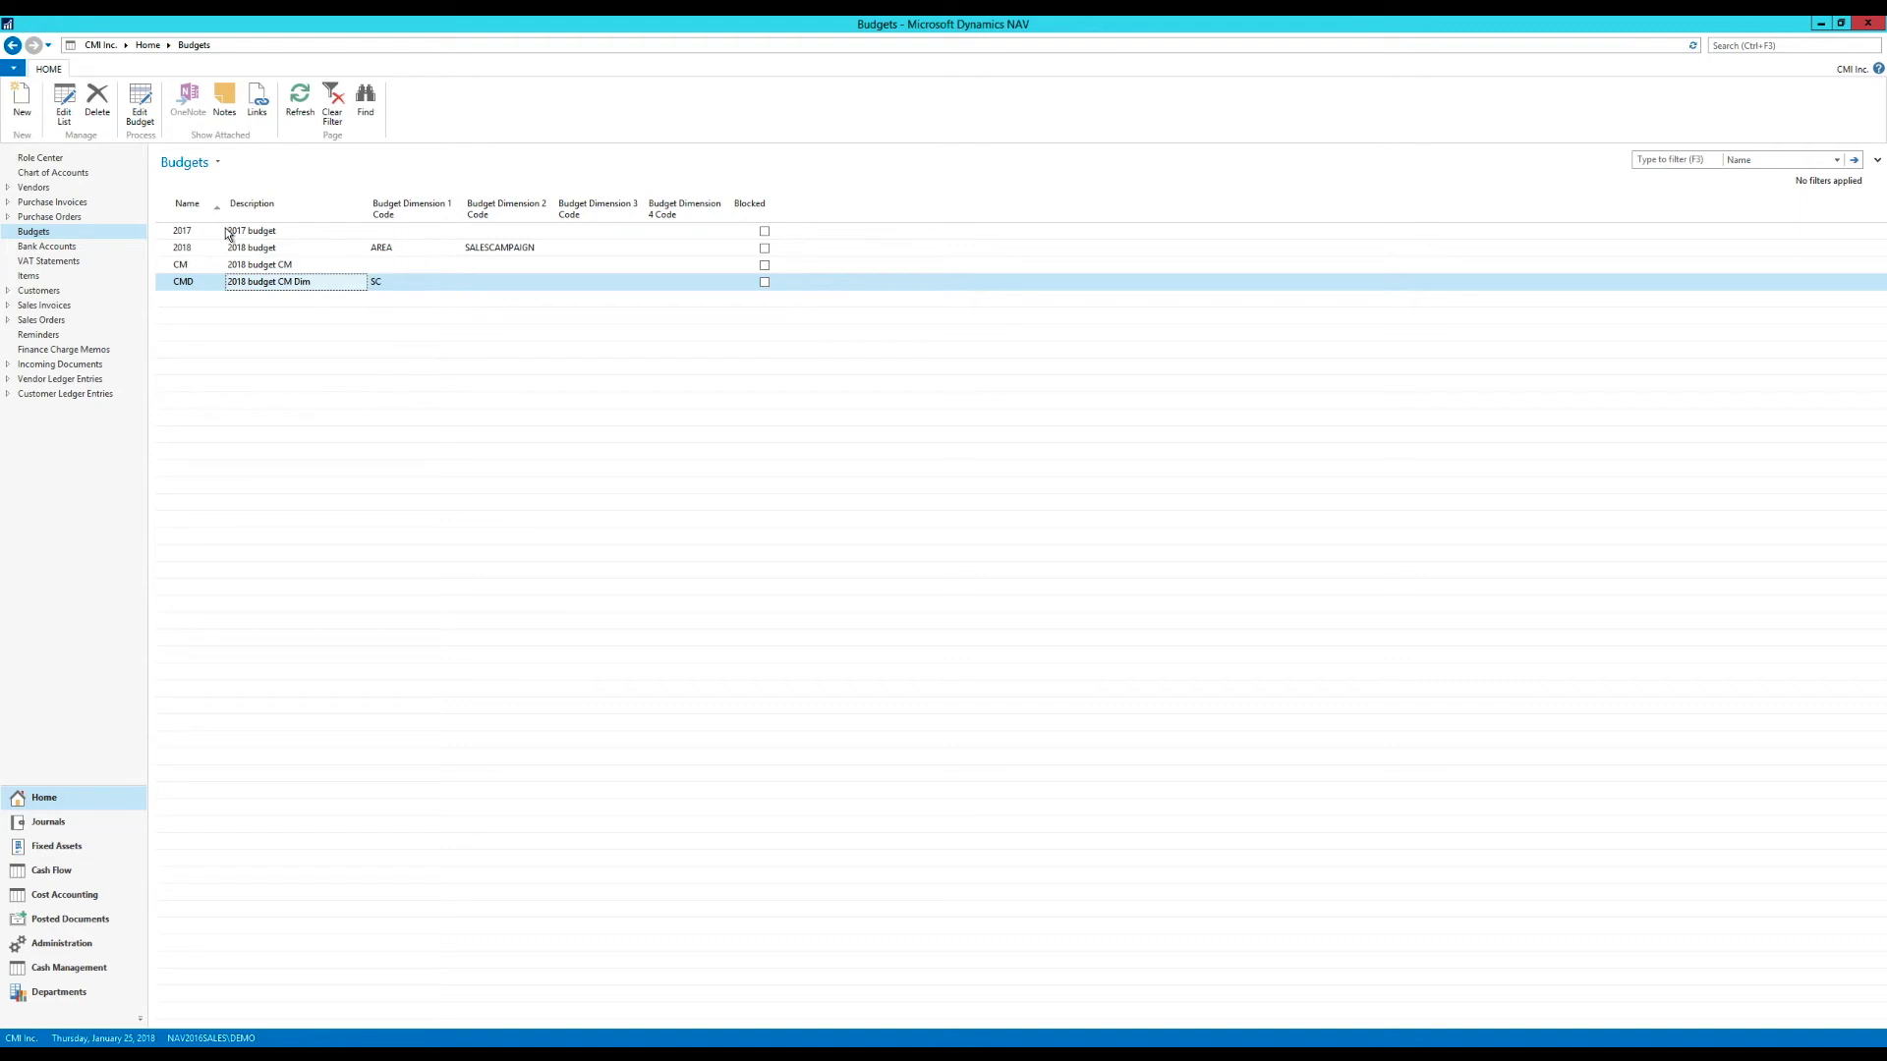
pyautogui.click(58, 162)
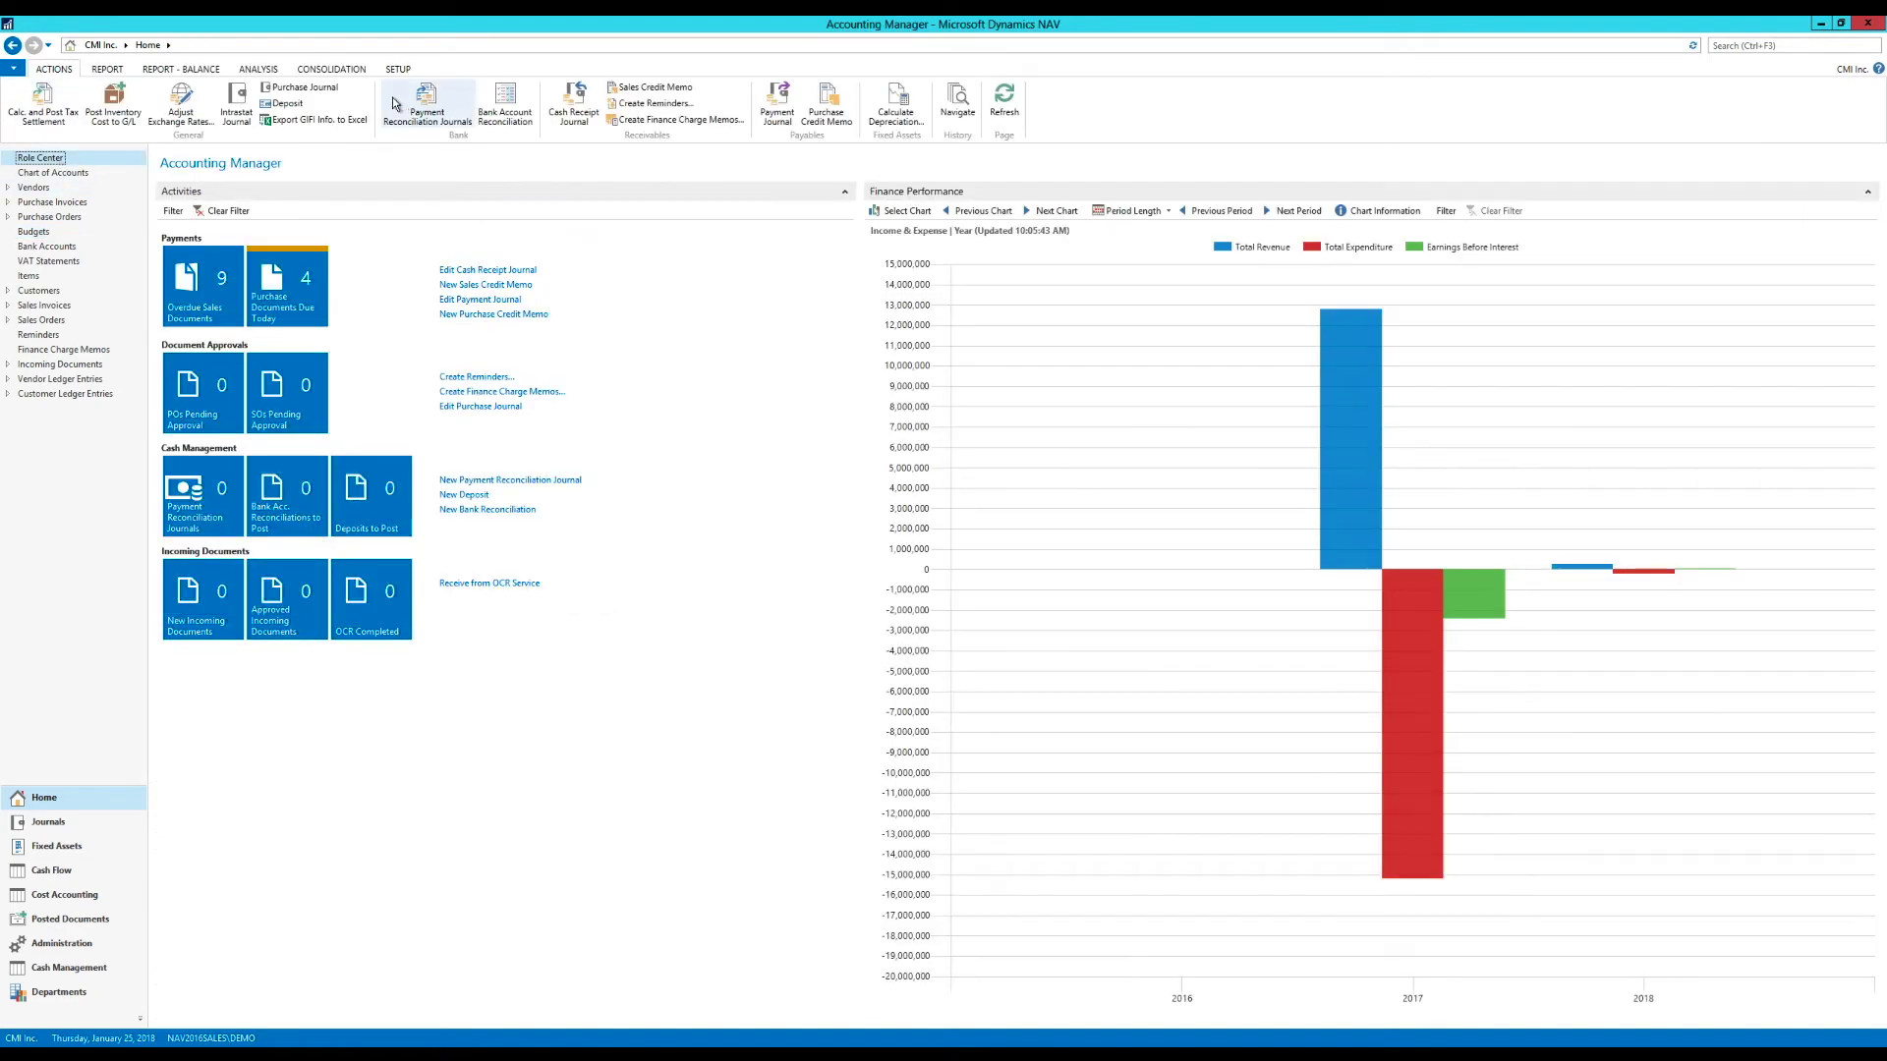
pyautogui.click(257, 69)
pyautogui.click(27, 102)
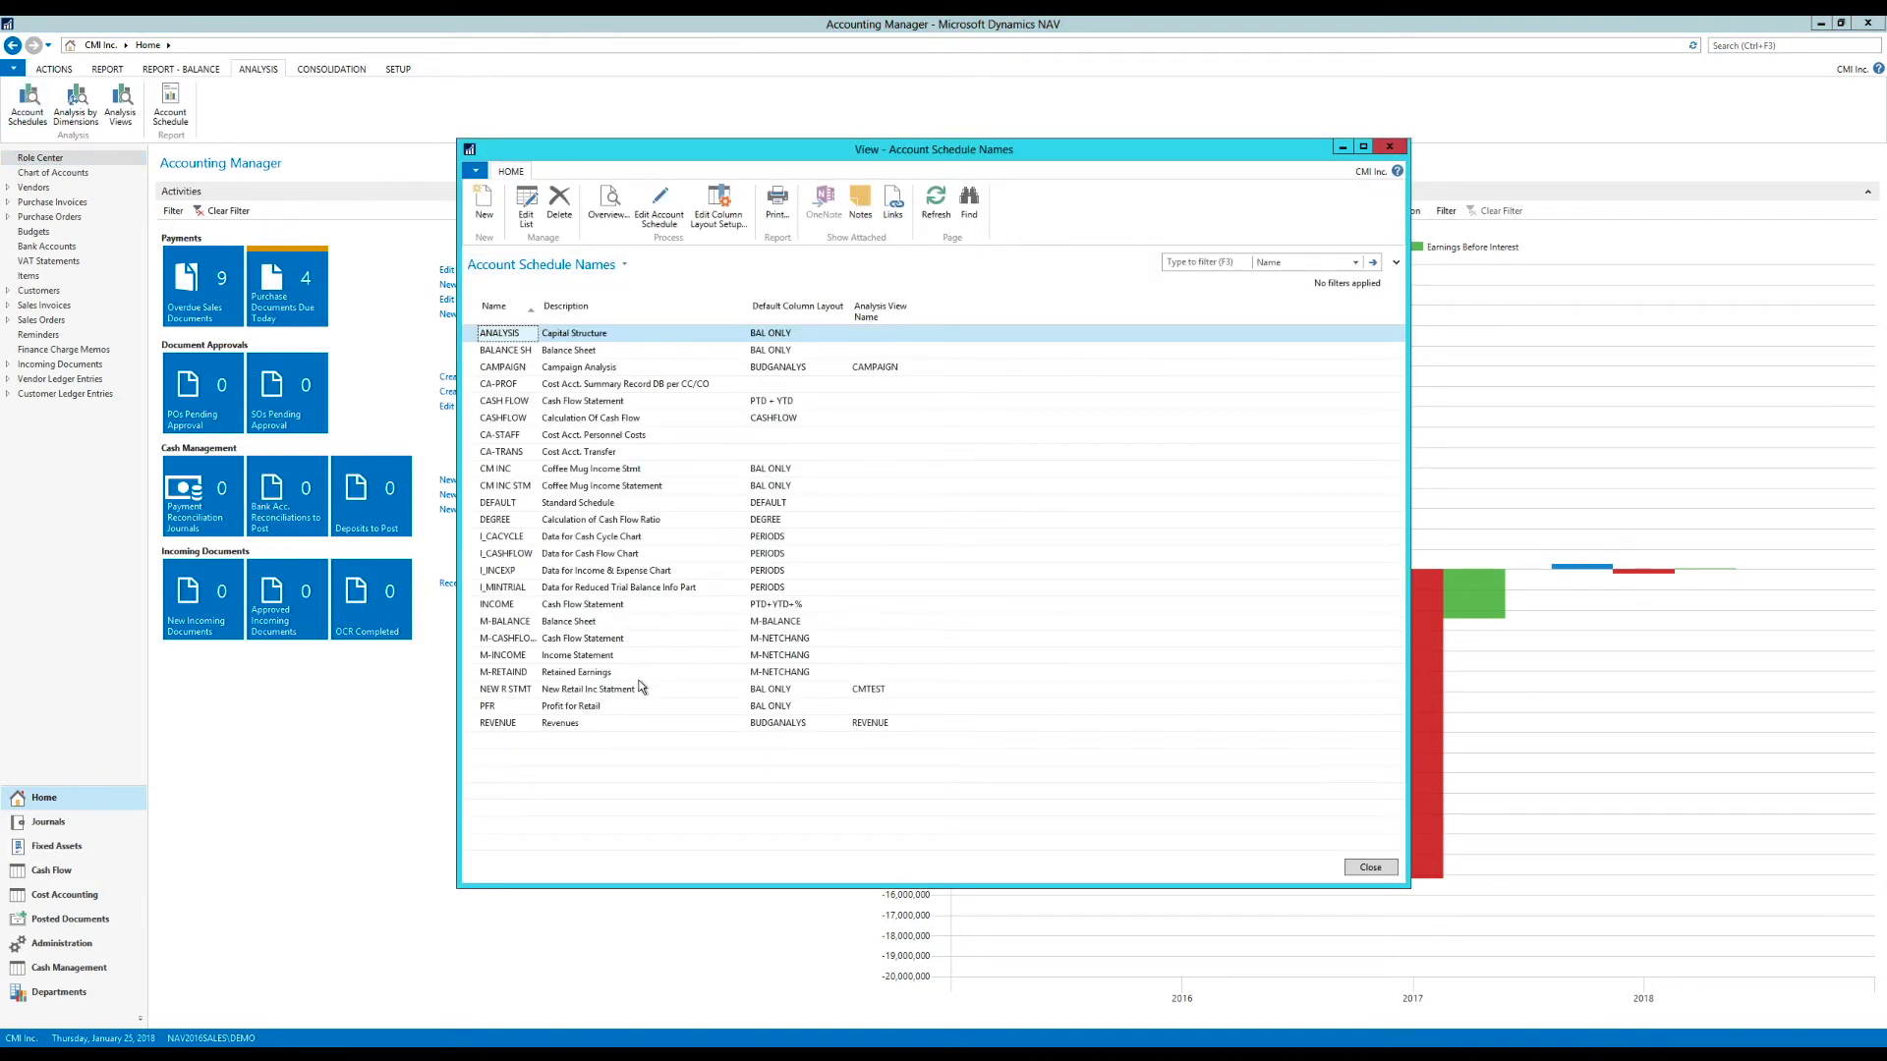
pyautogui.click(617, 692)
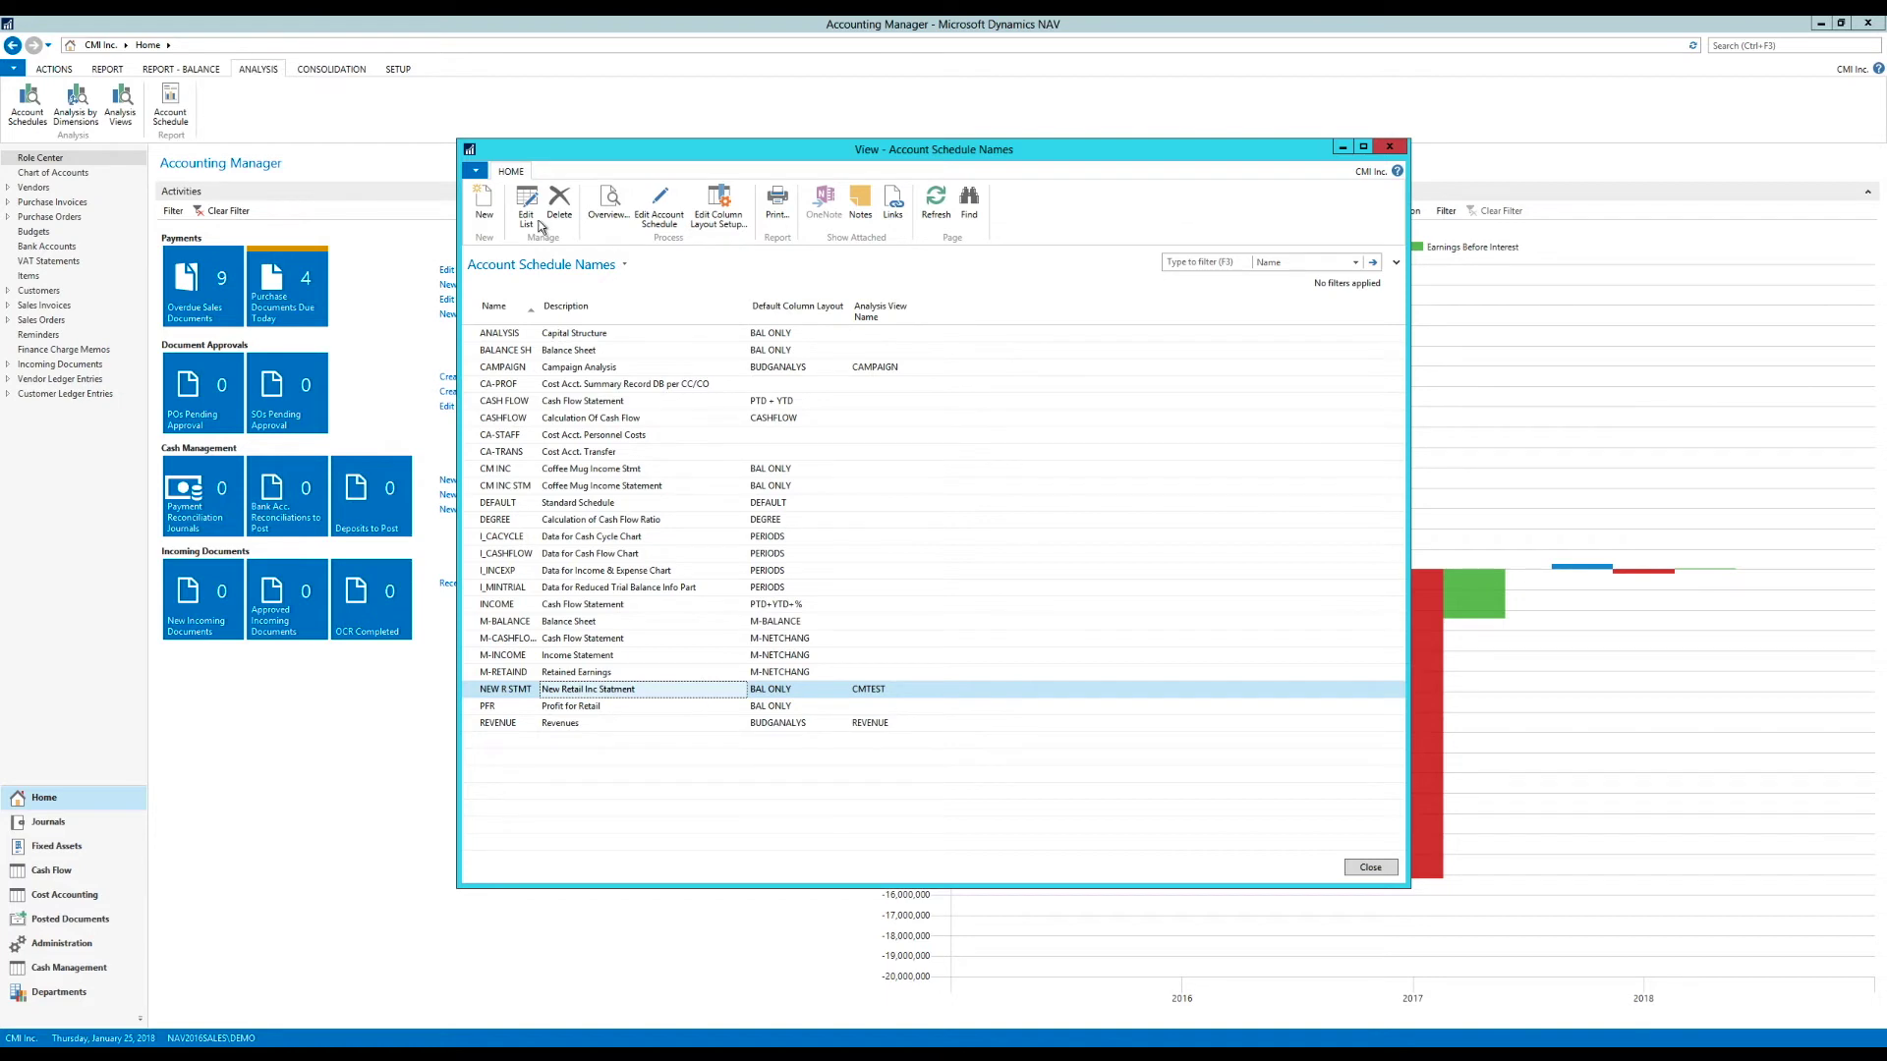
pyautogui.click(608, 204)
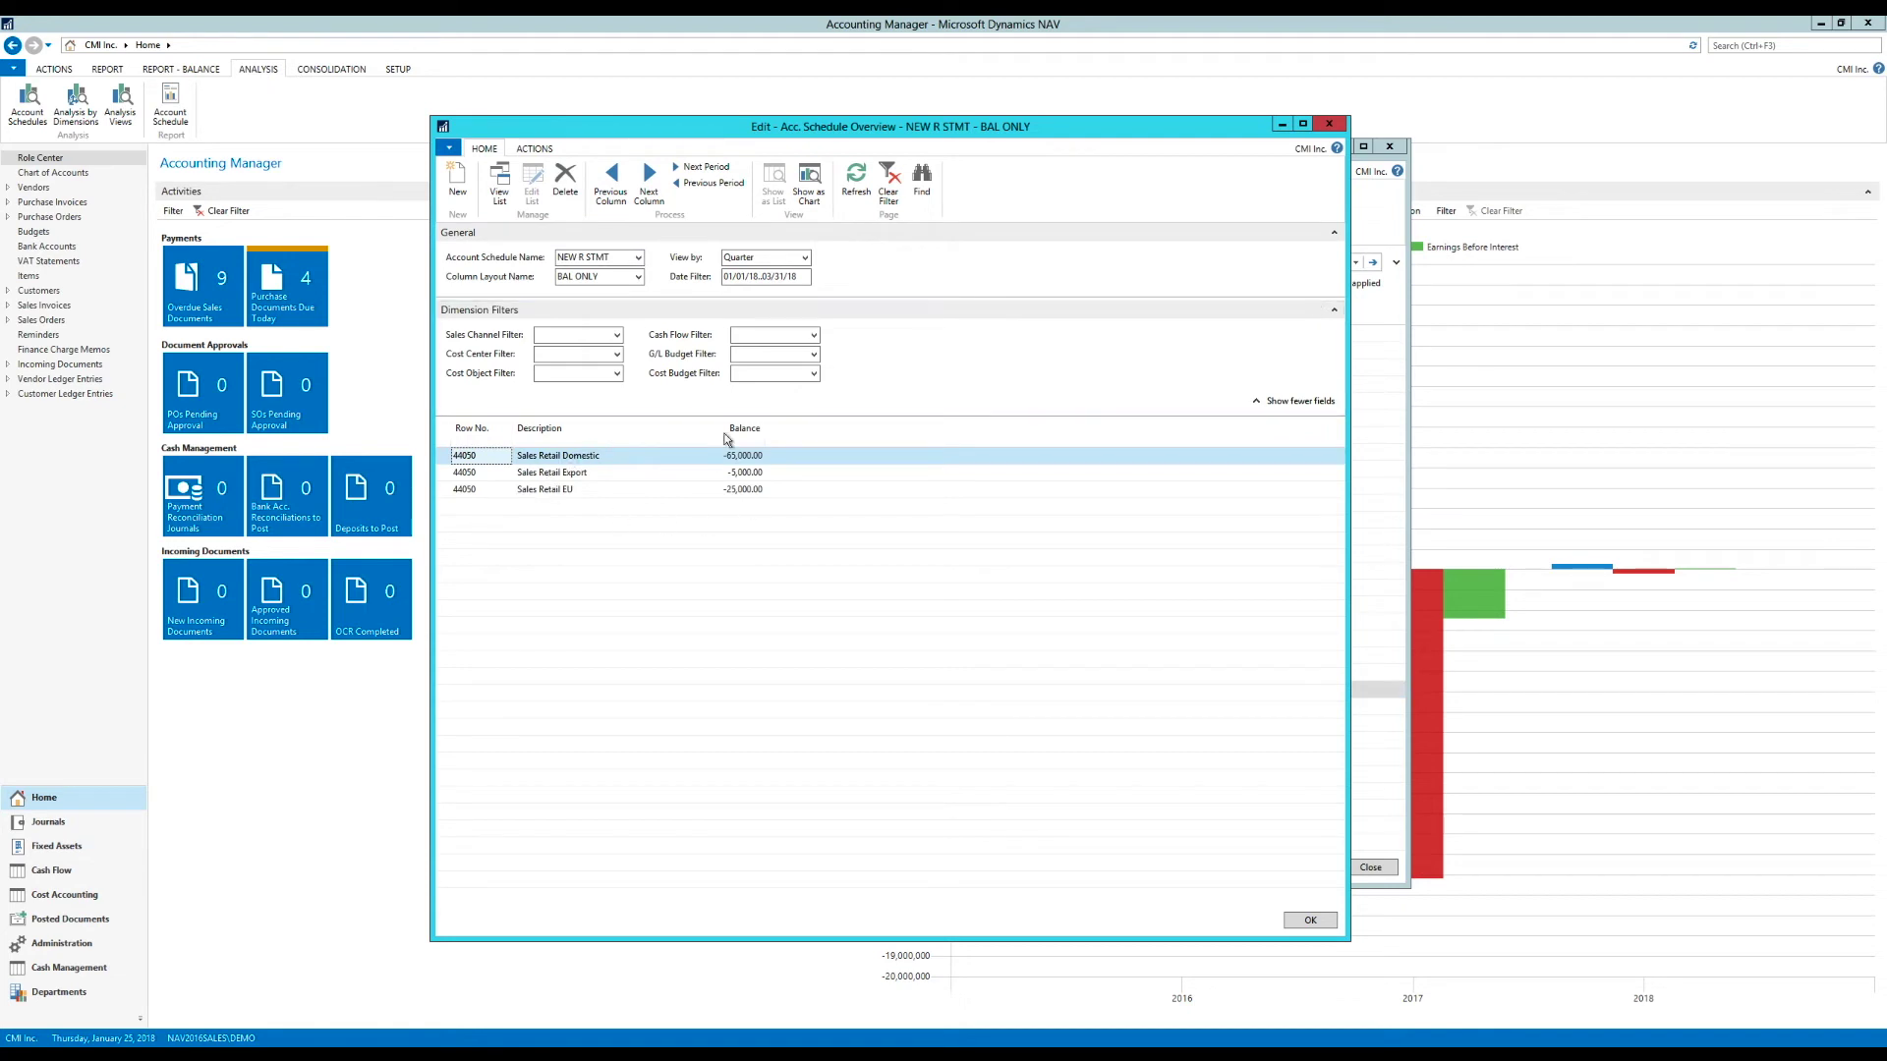
# Apply the CM BUDG column layout to NEW R STMT after checking its column definitions.
pyautogui.click(637, 277)
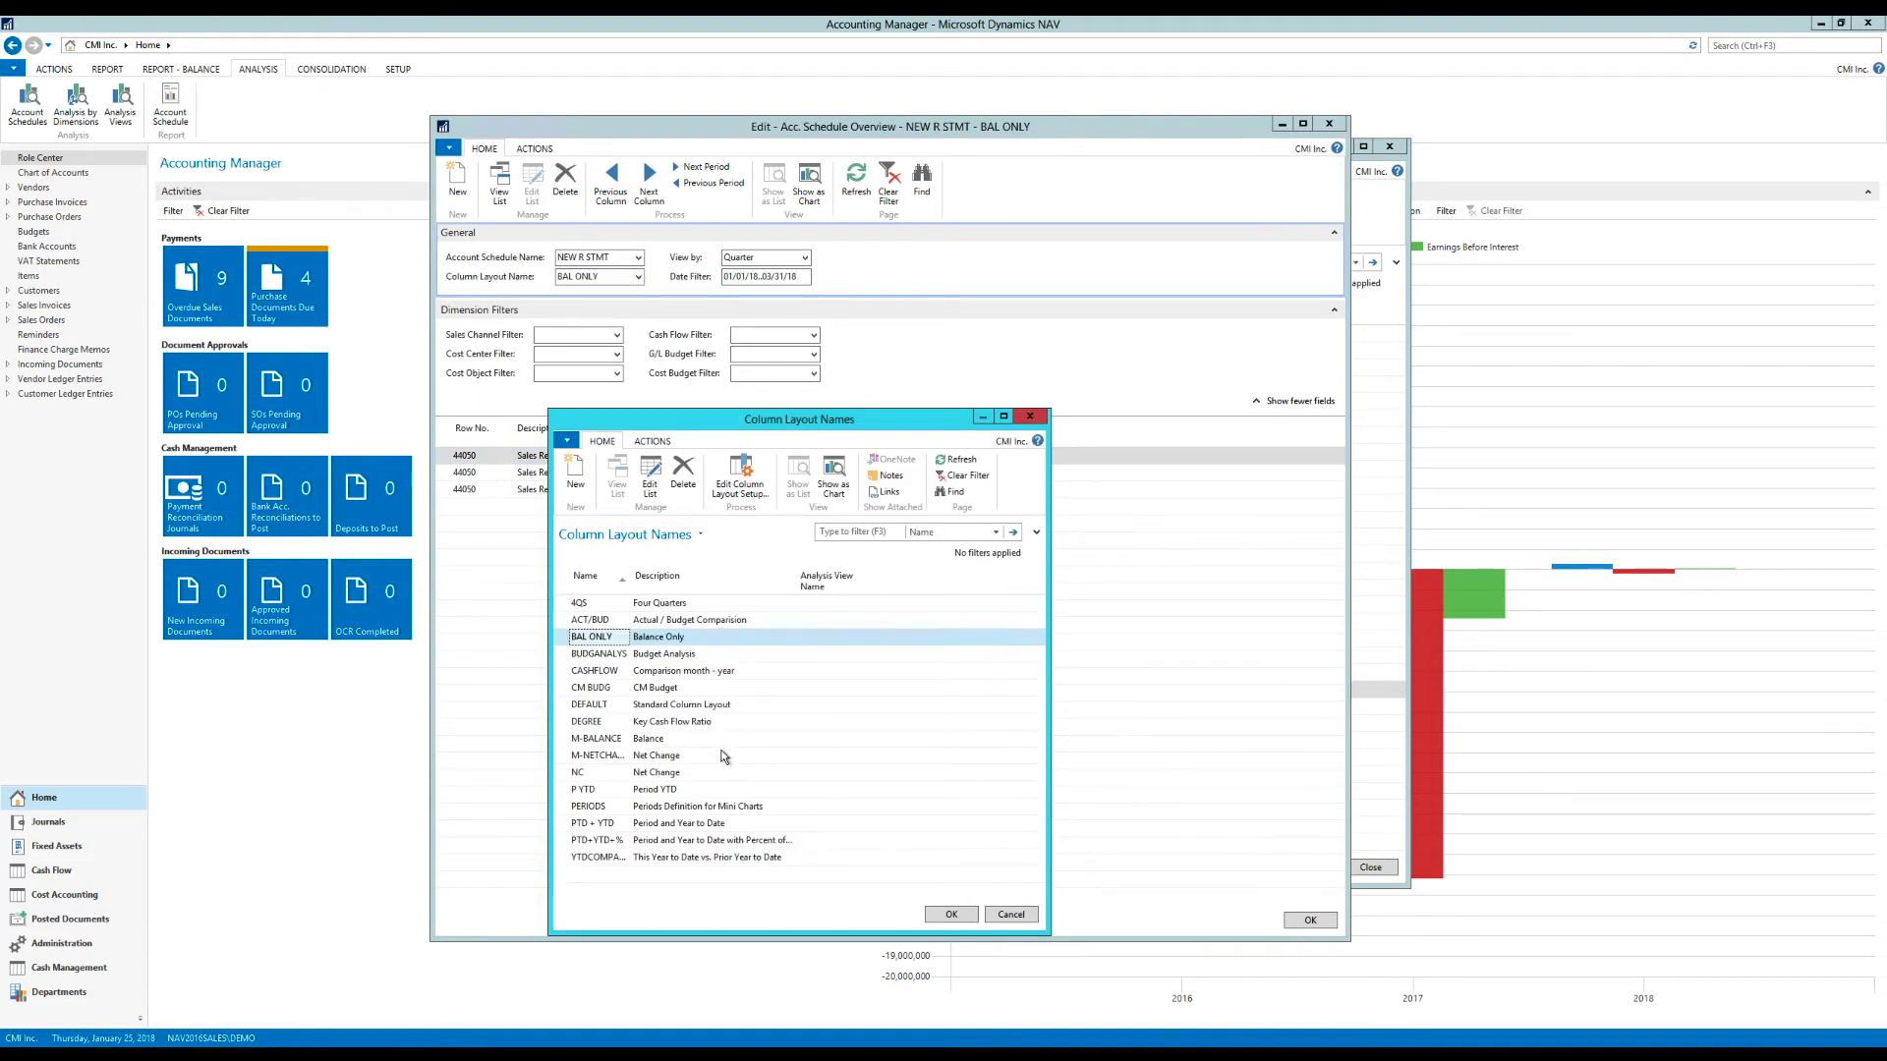
pyautogui.click(654, 691)
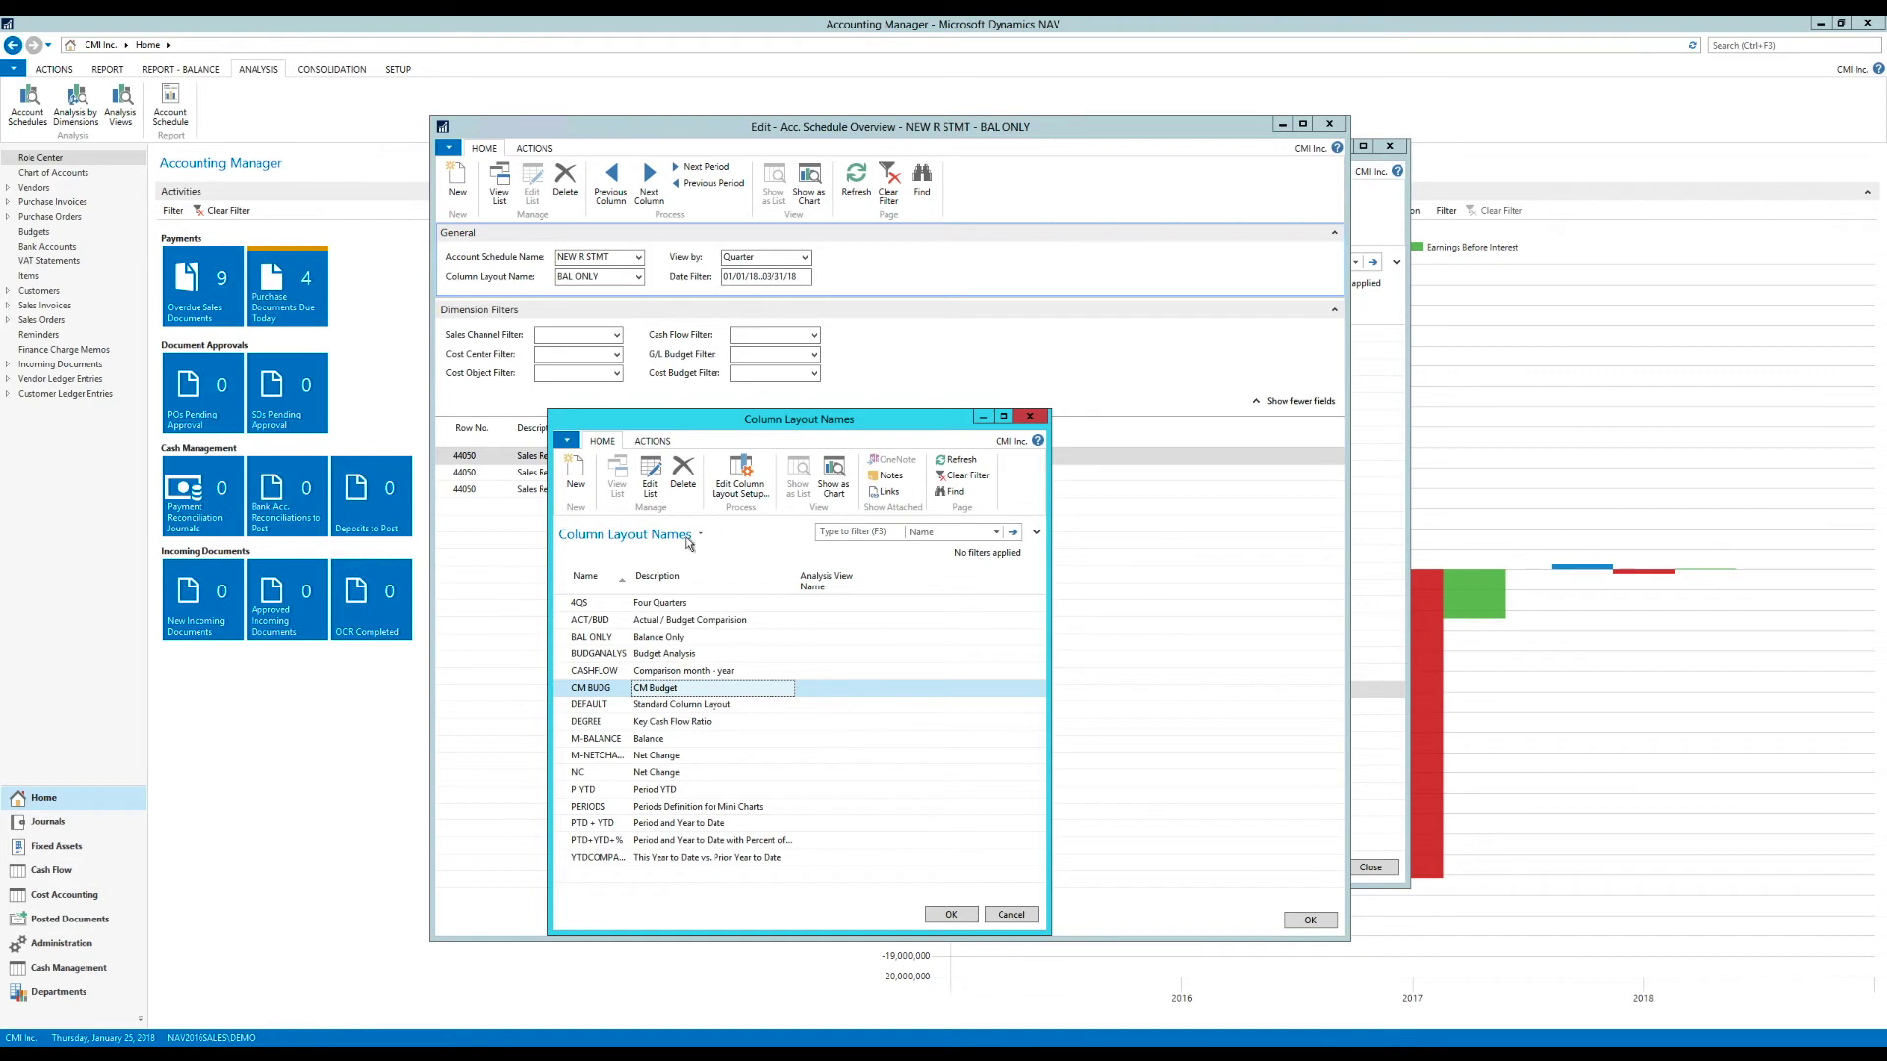
pyautogui.click(741, 495)
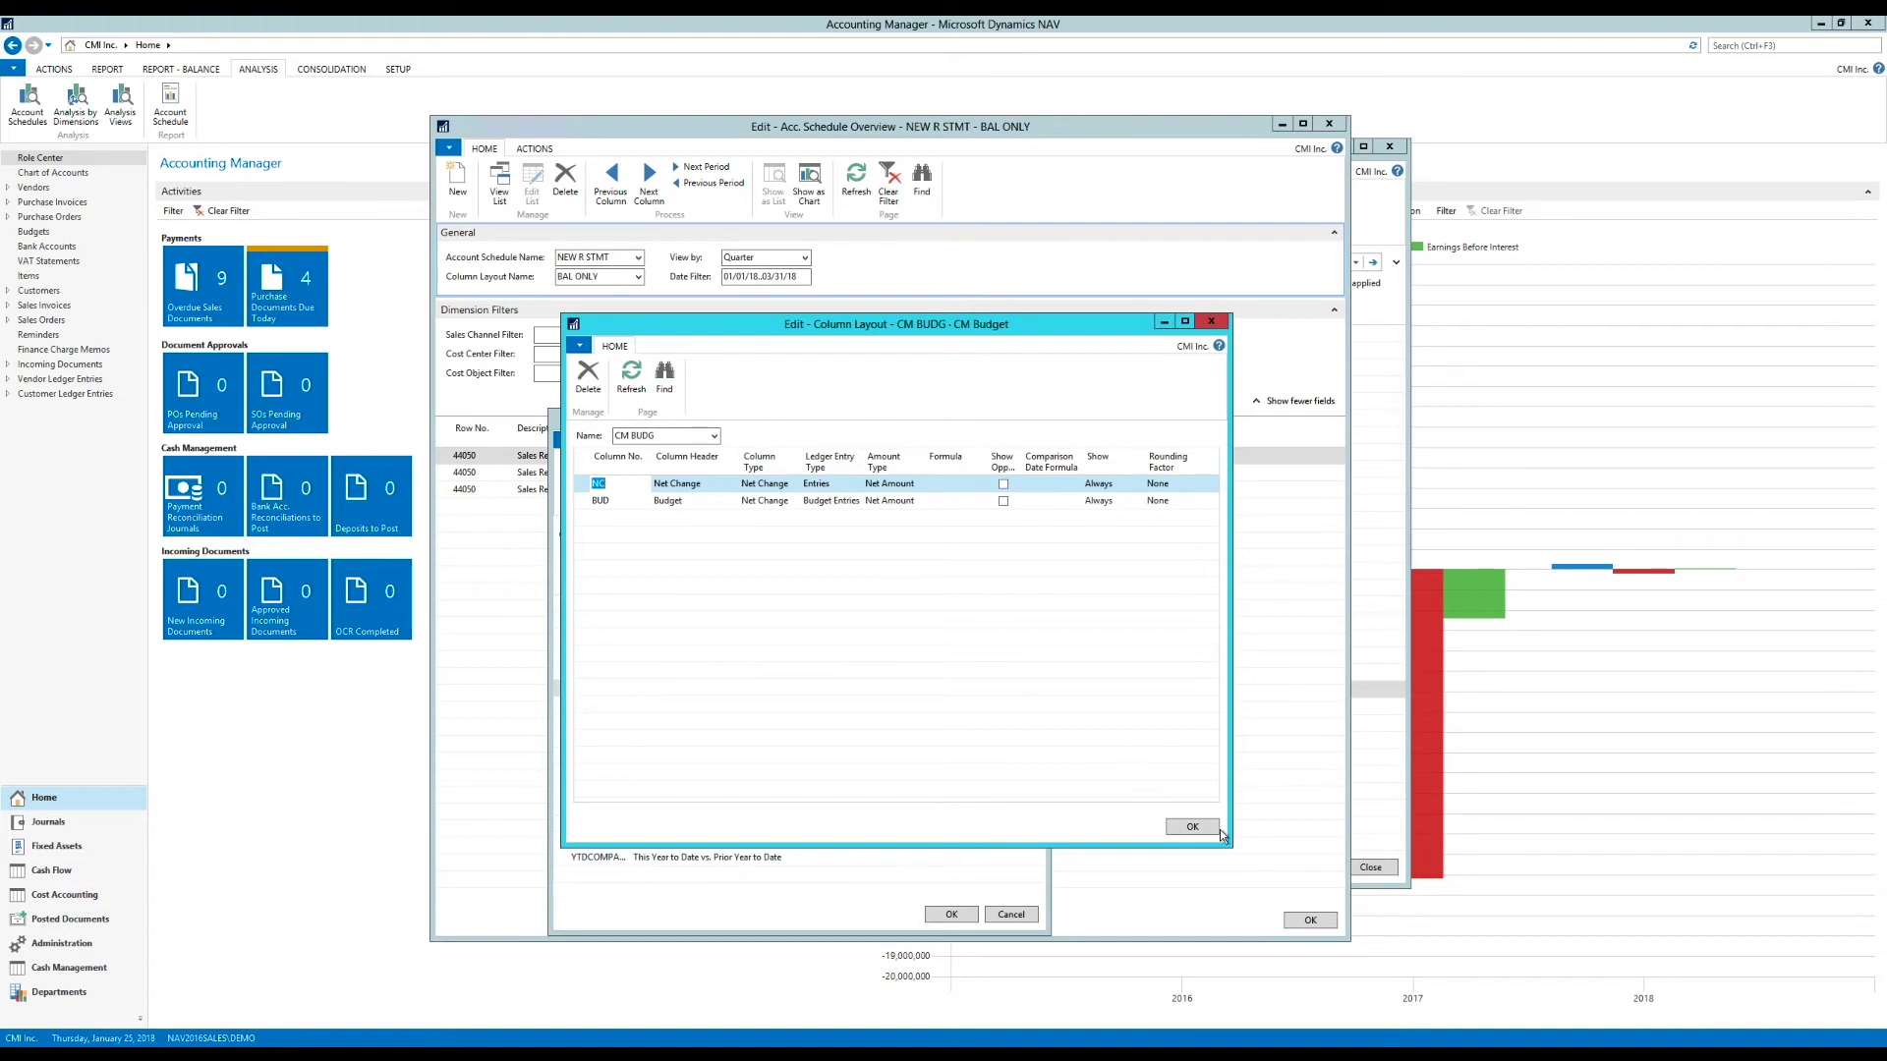
pyautogui.click(1192, 827)
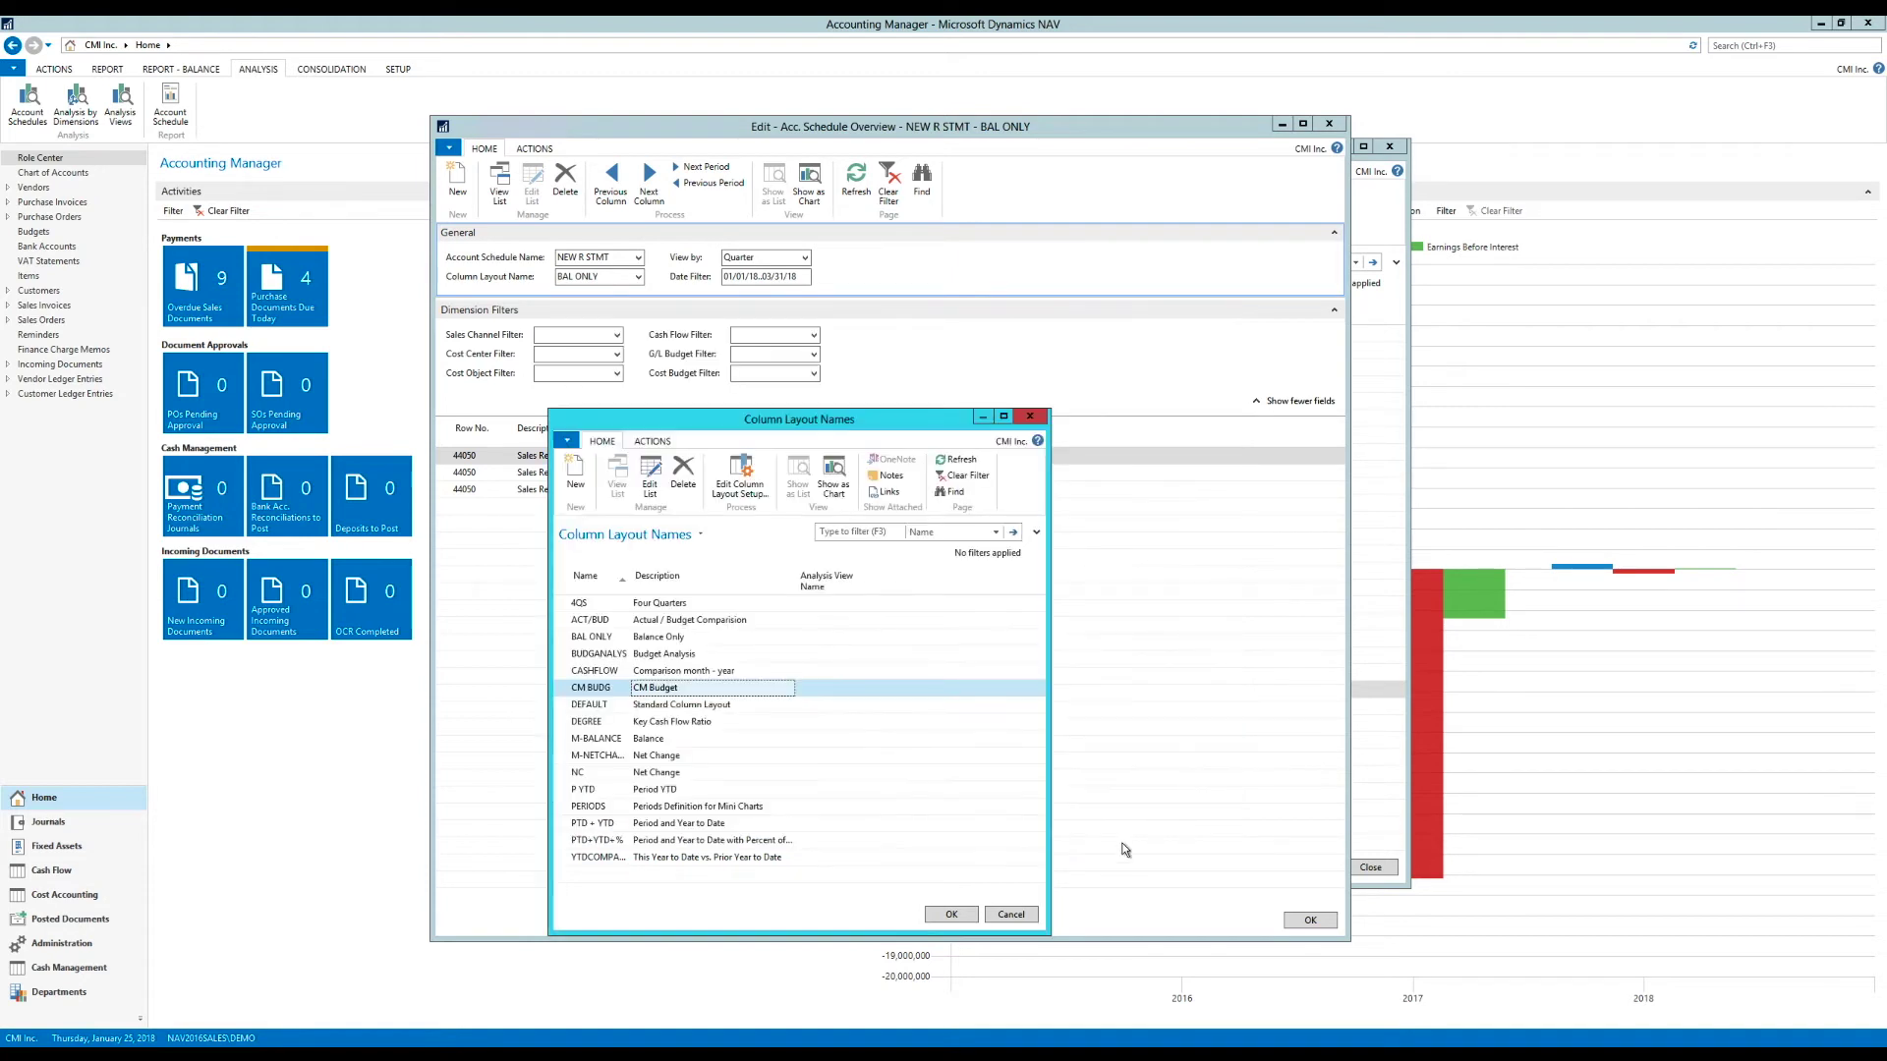
pyautogui.click(949, 915)
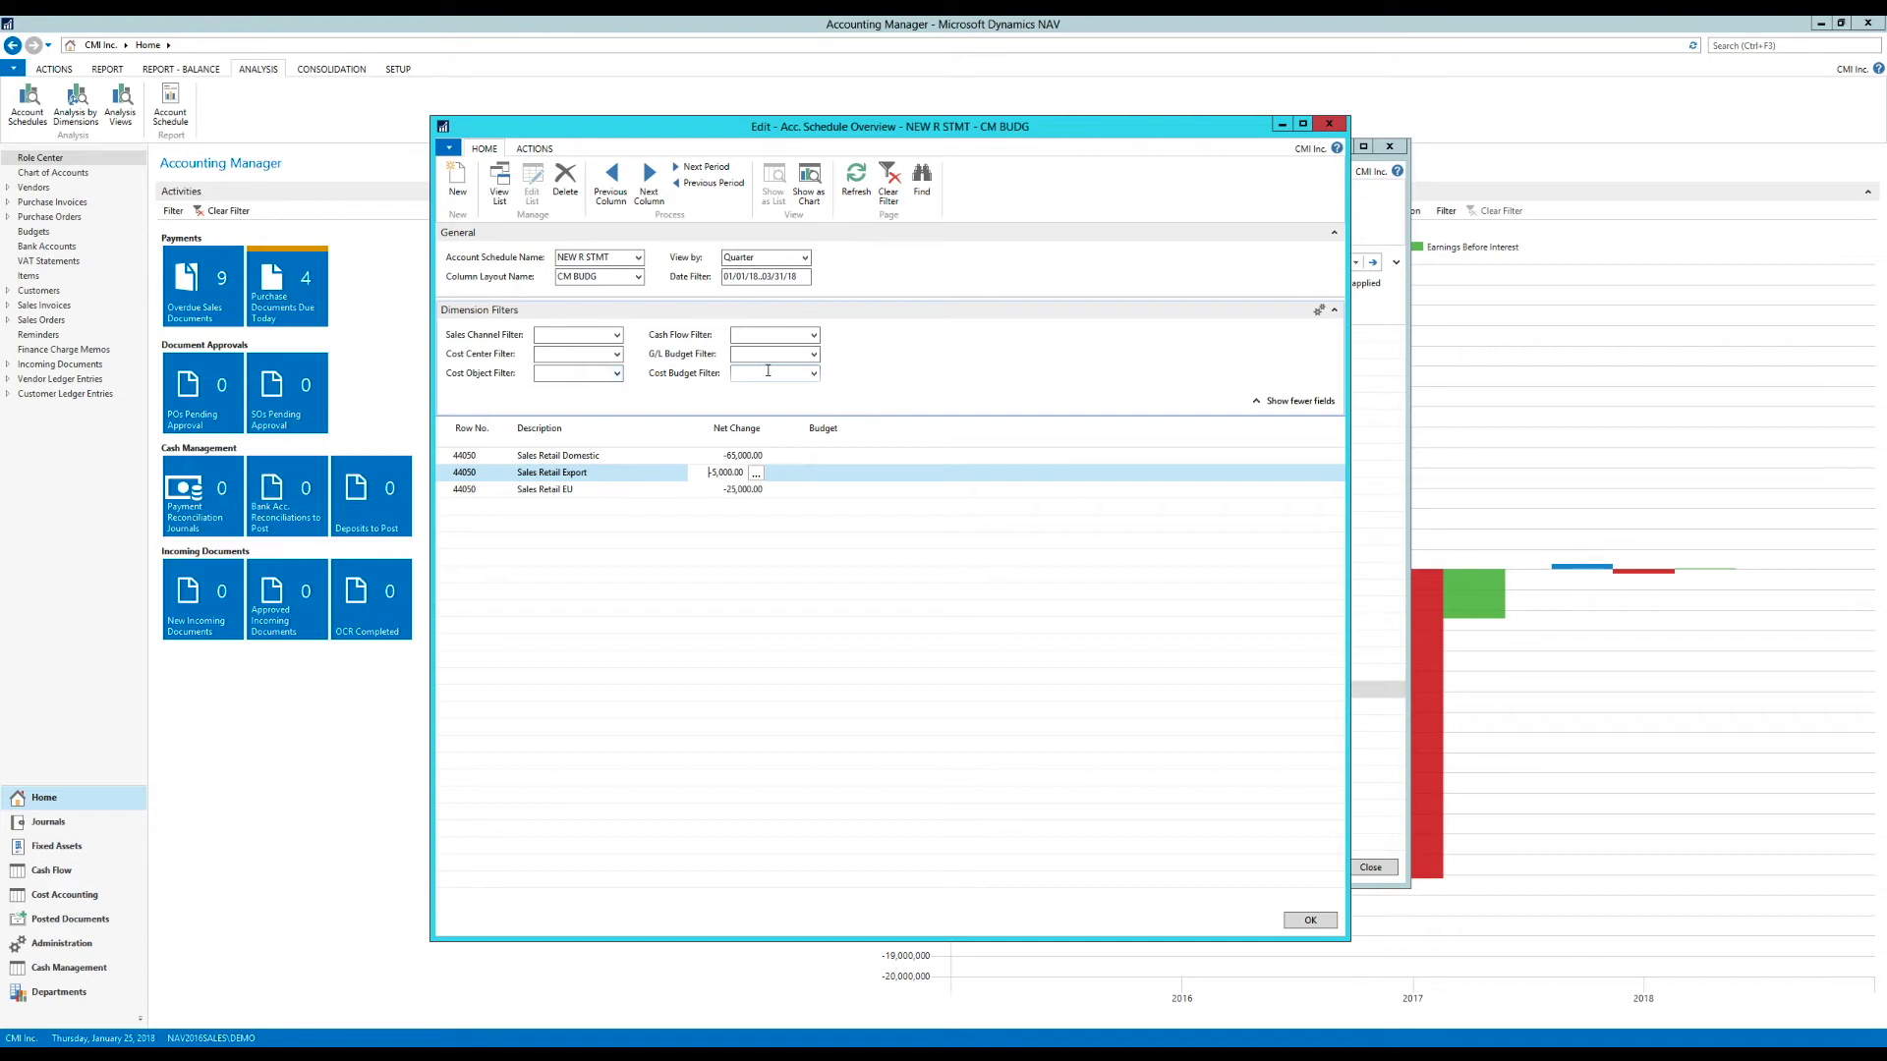
# Set the G/L Budget Filter to CMD and drill into the Export row's budget amount.
pyautogui.click(811, 355)
pyautogui.click(419, 332)
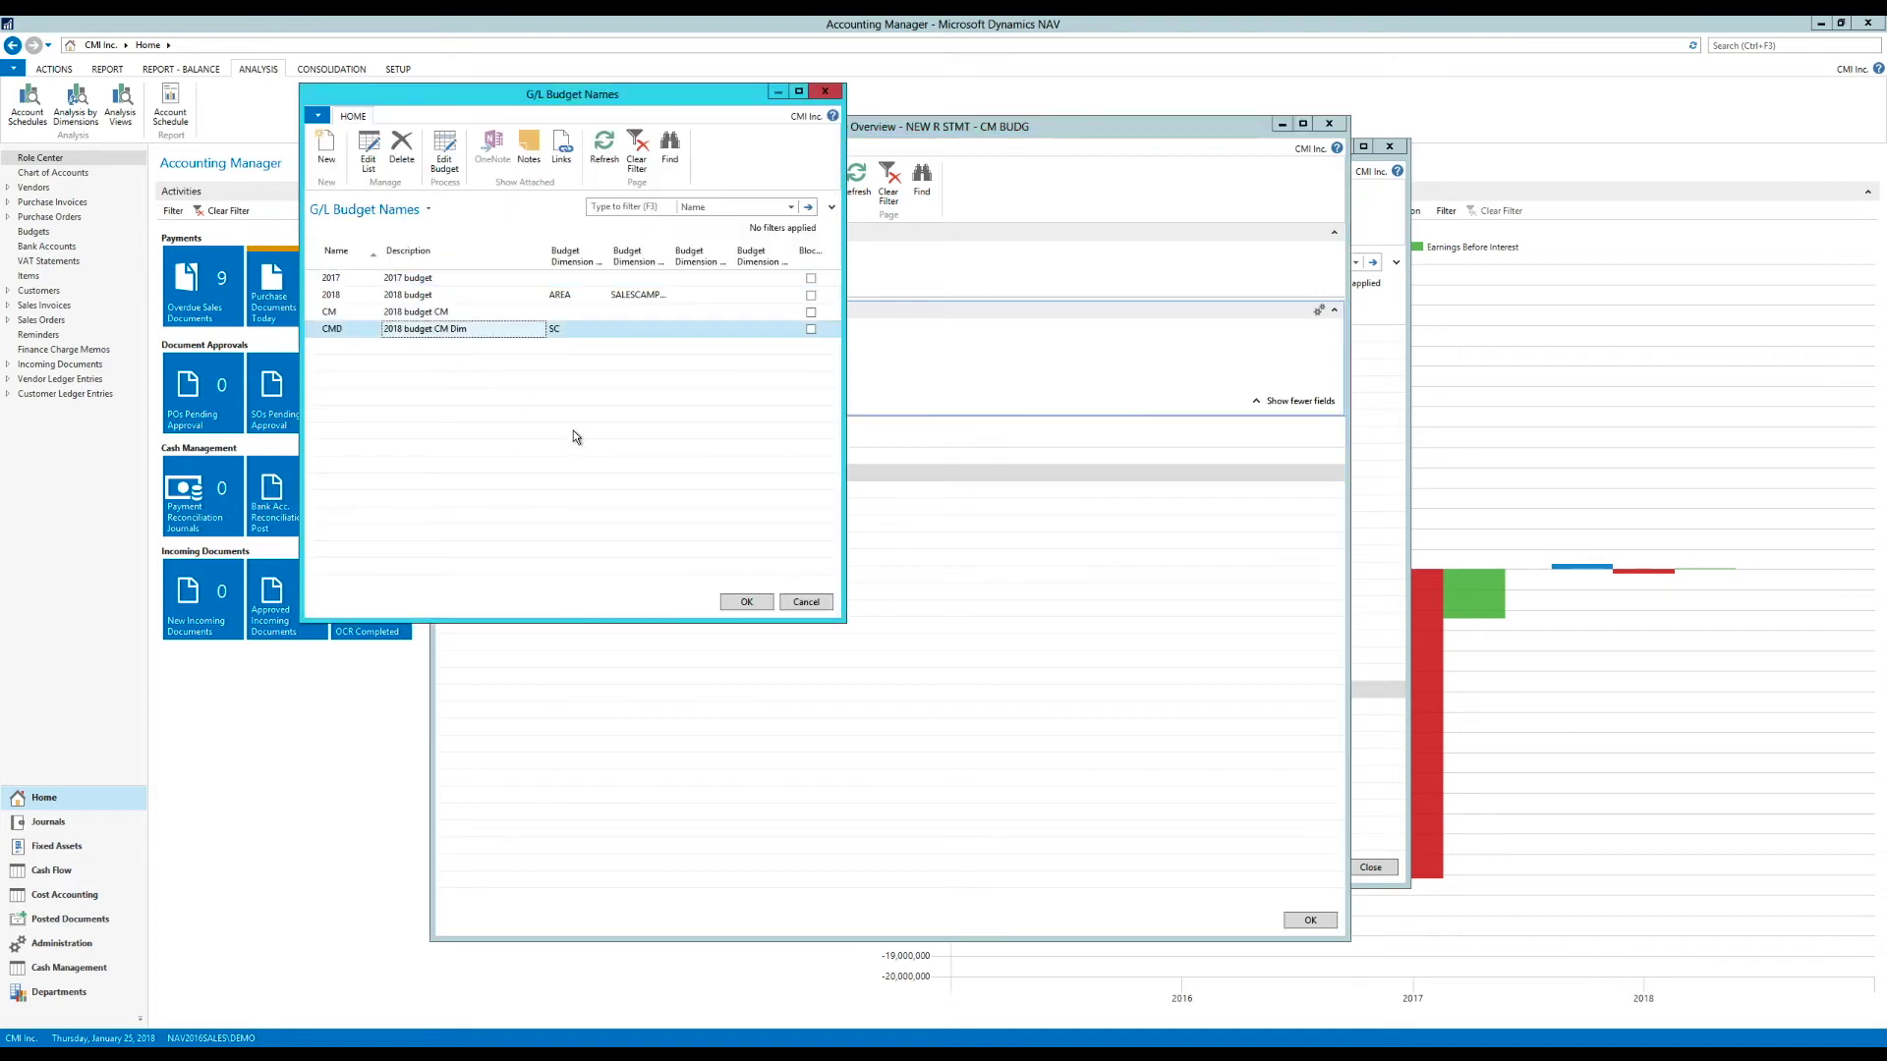
pyautogui.click(747, 601)
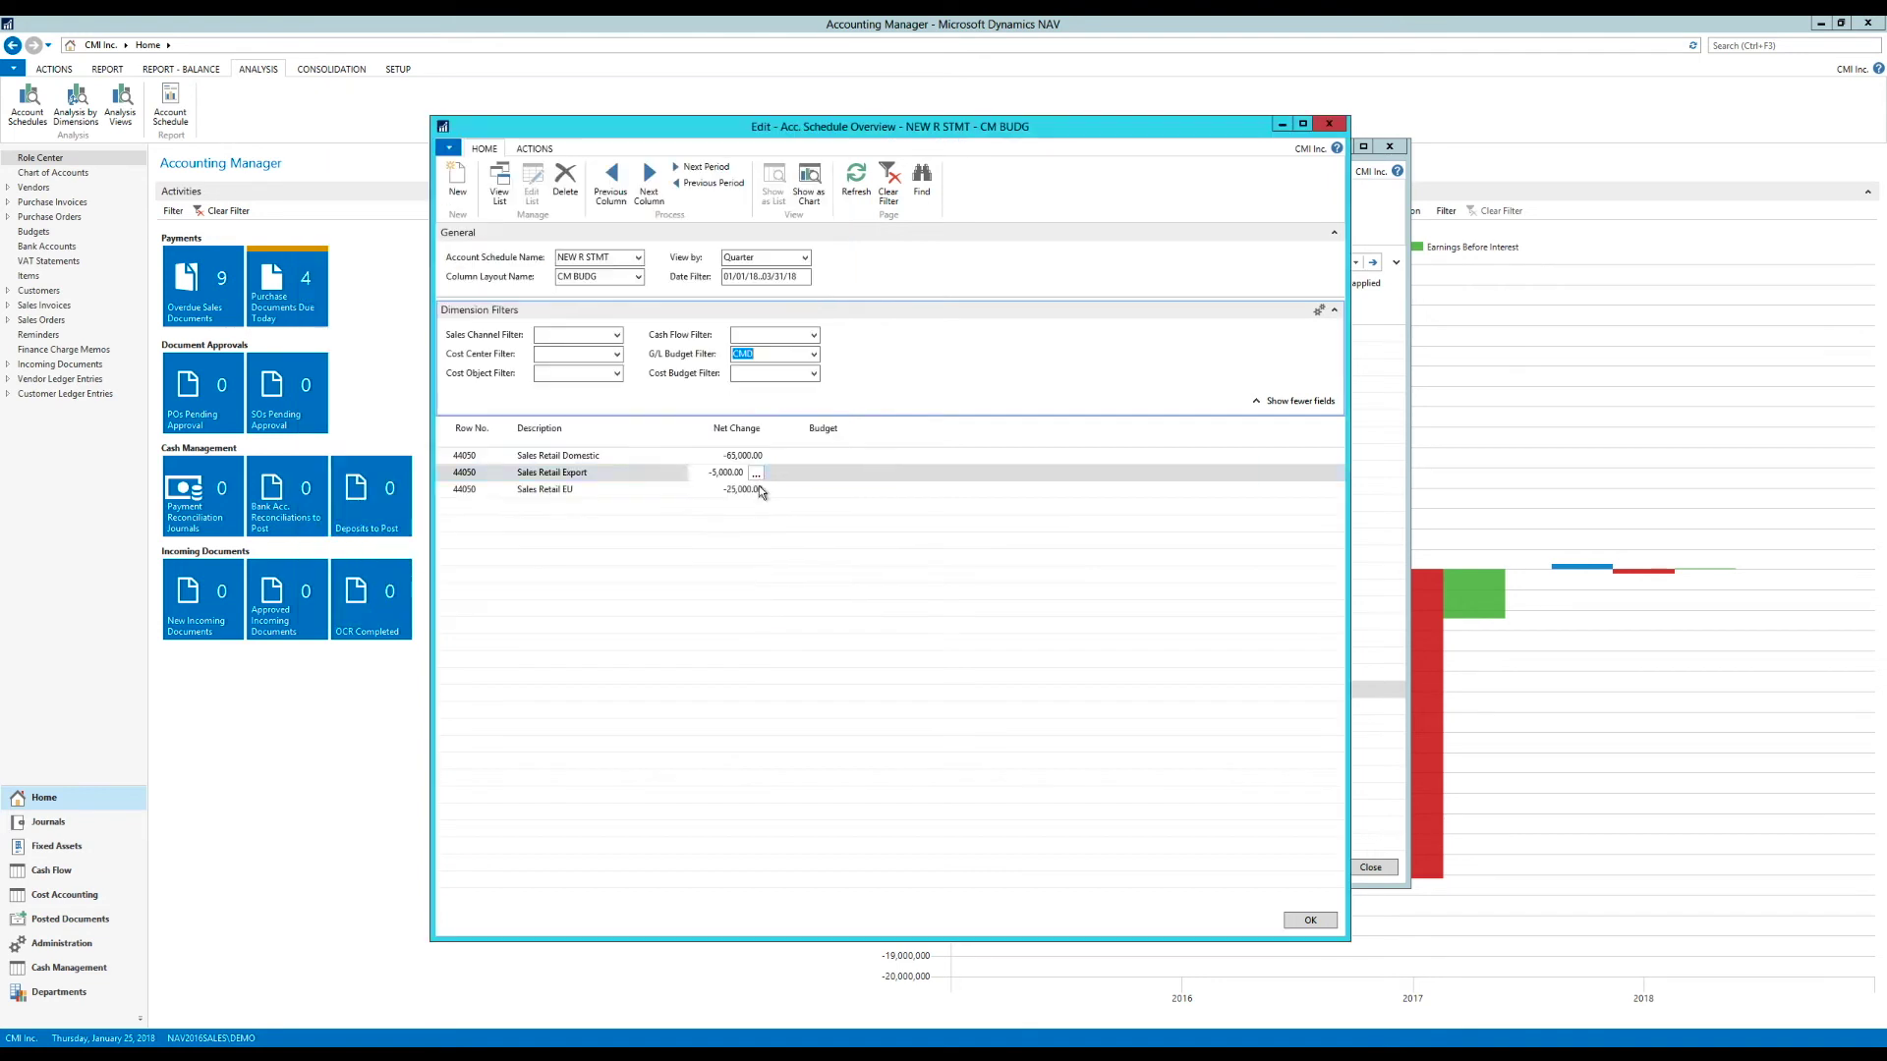
pyautogui.click(825, 473)
pyautogui.click(840, 473)
pyautogui.press('Escape')
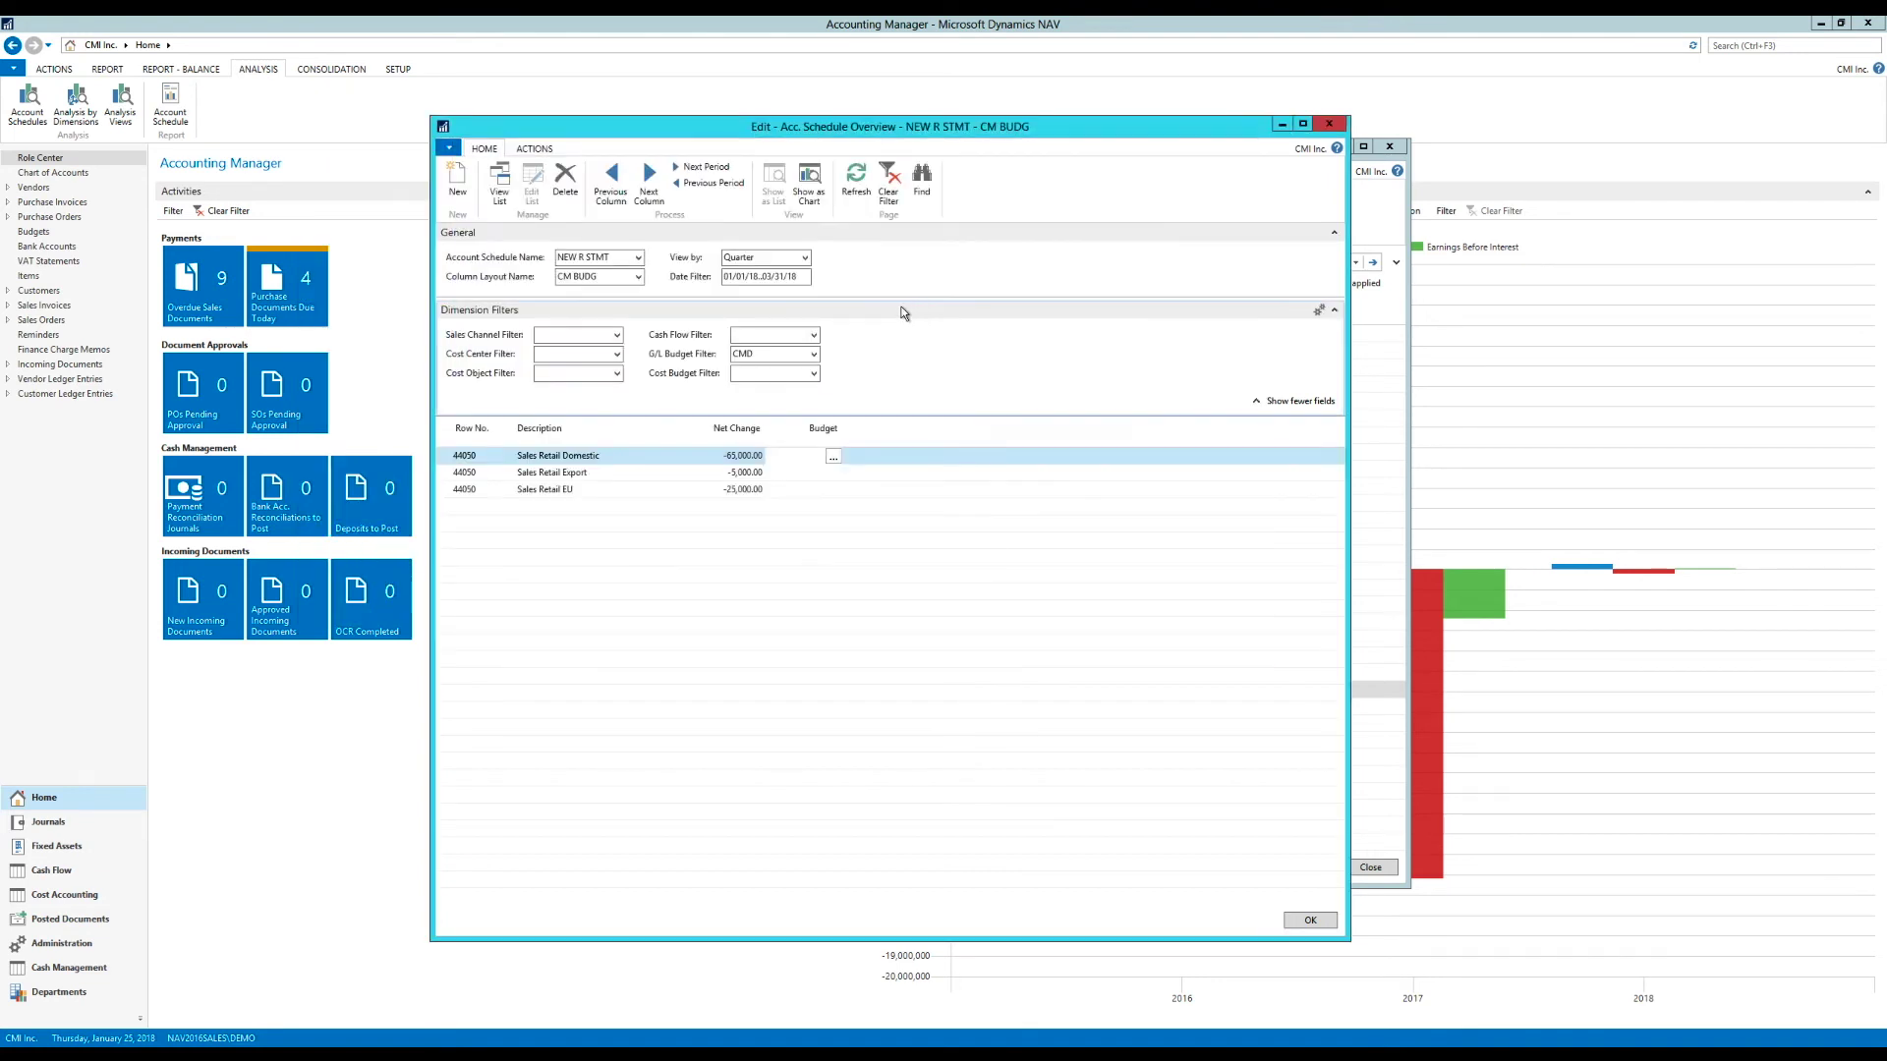
# View the overview by Year and return to 2018 (01/01/18..12/31/18).
pyautogui.click(680, 182)
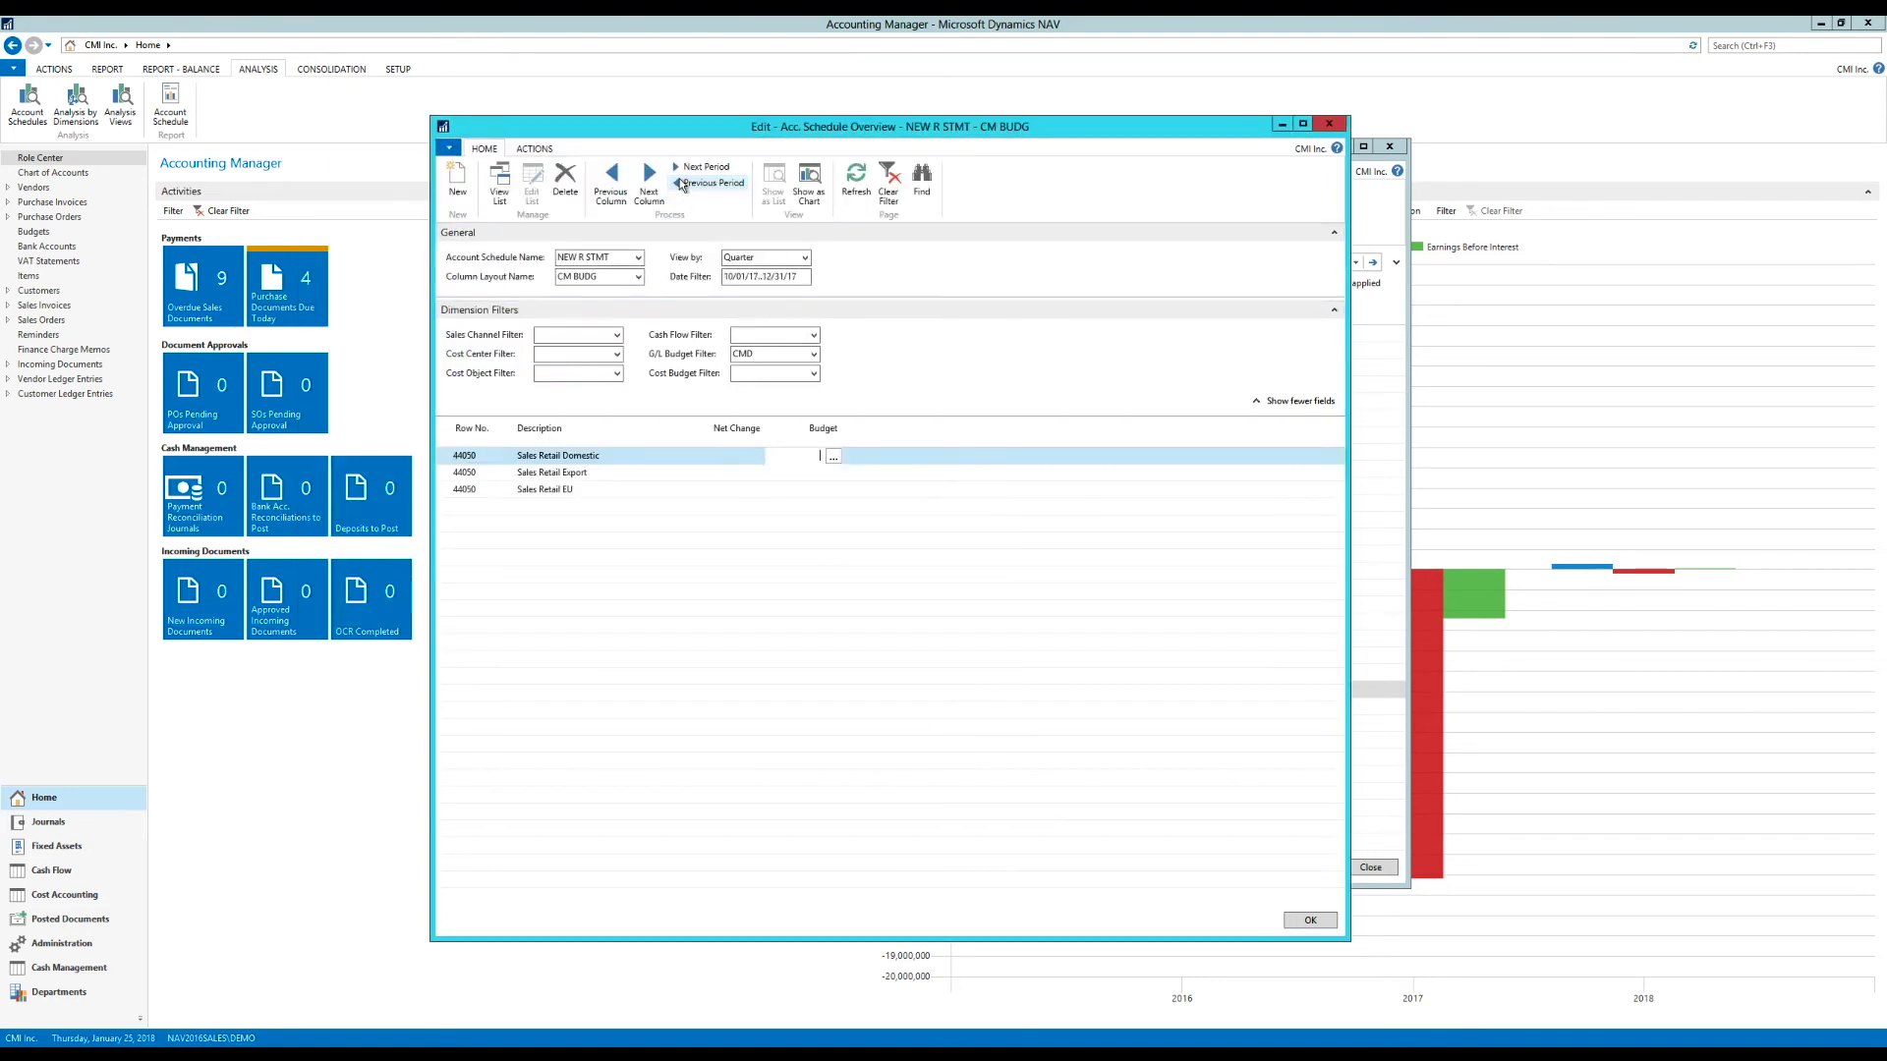
pyautogui.click(704, 167)
pyautogui.click(803, 258)
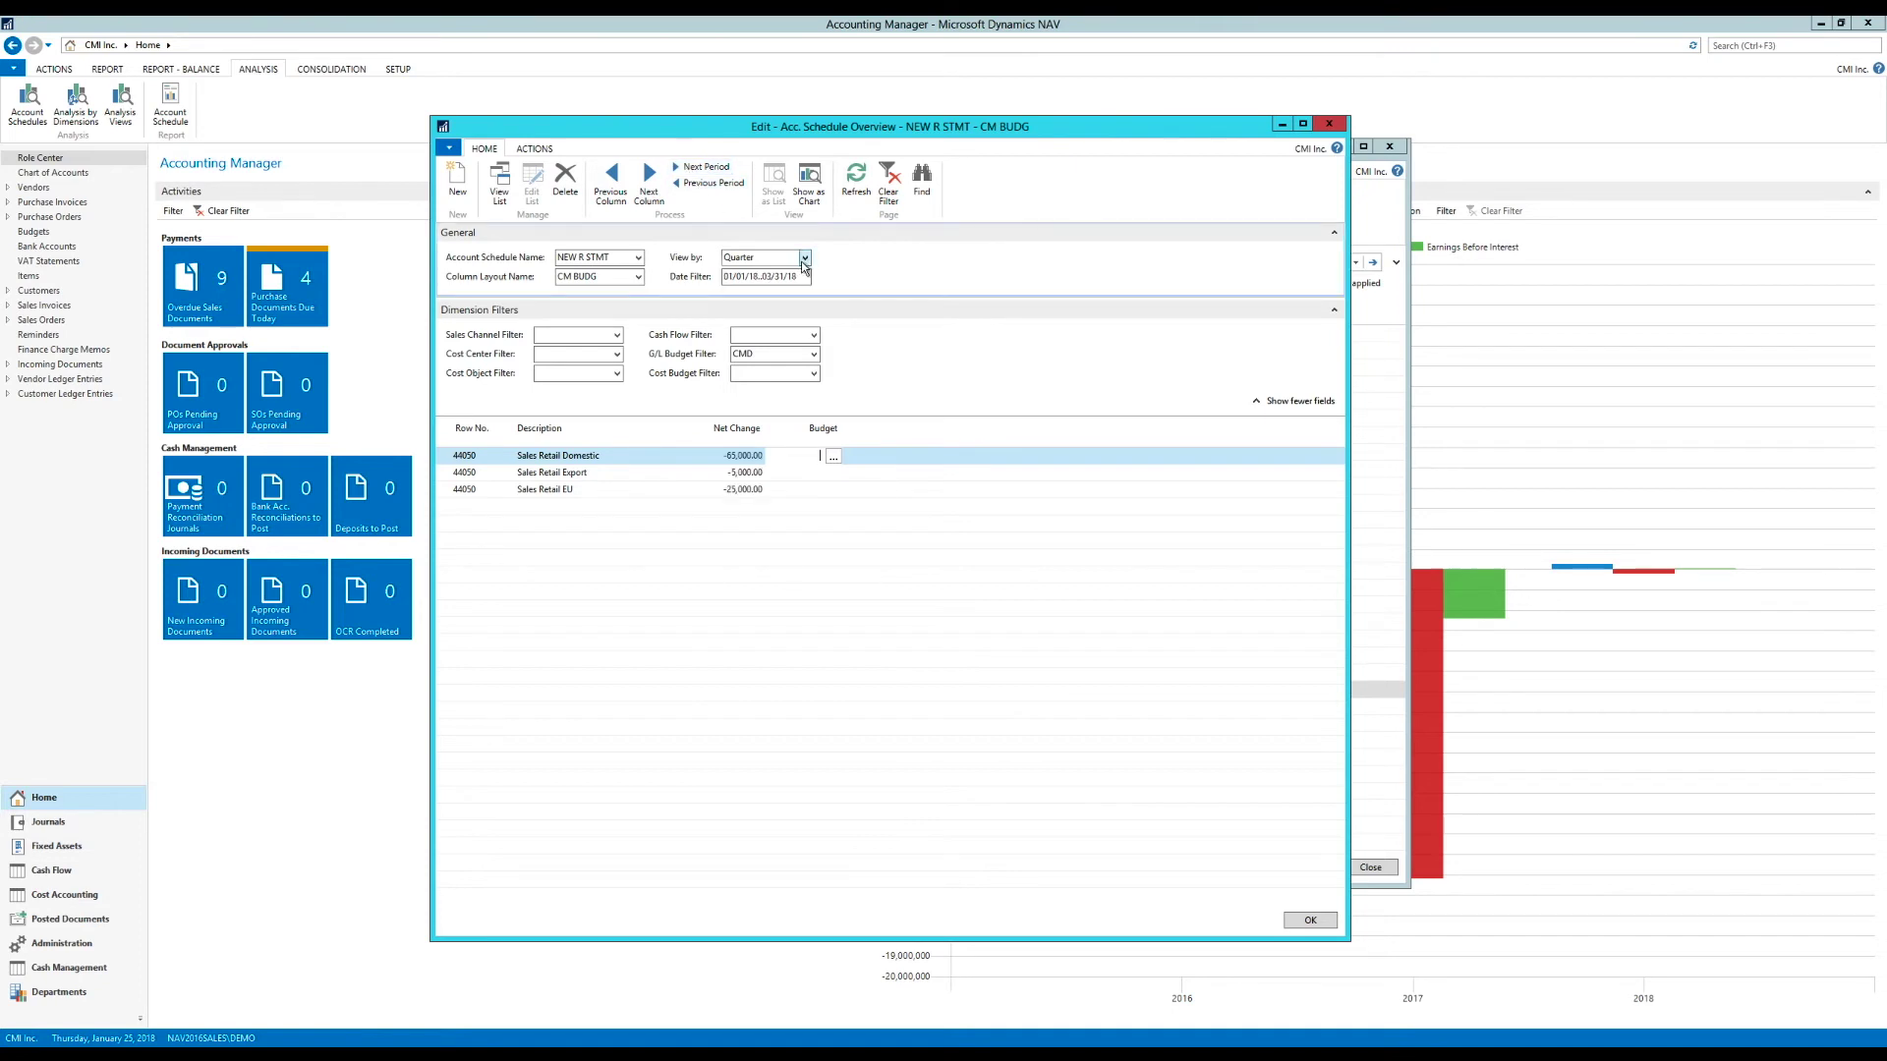
pyautogui.click(749, 347)
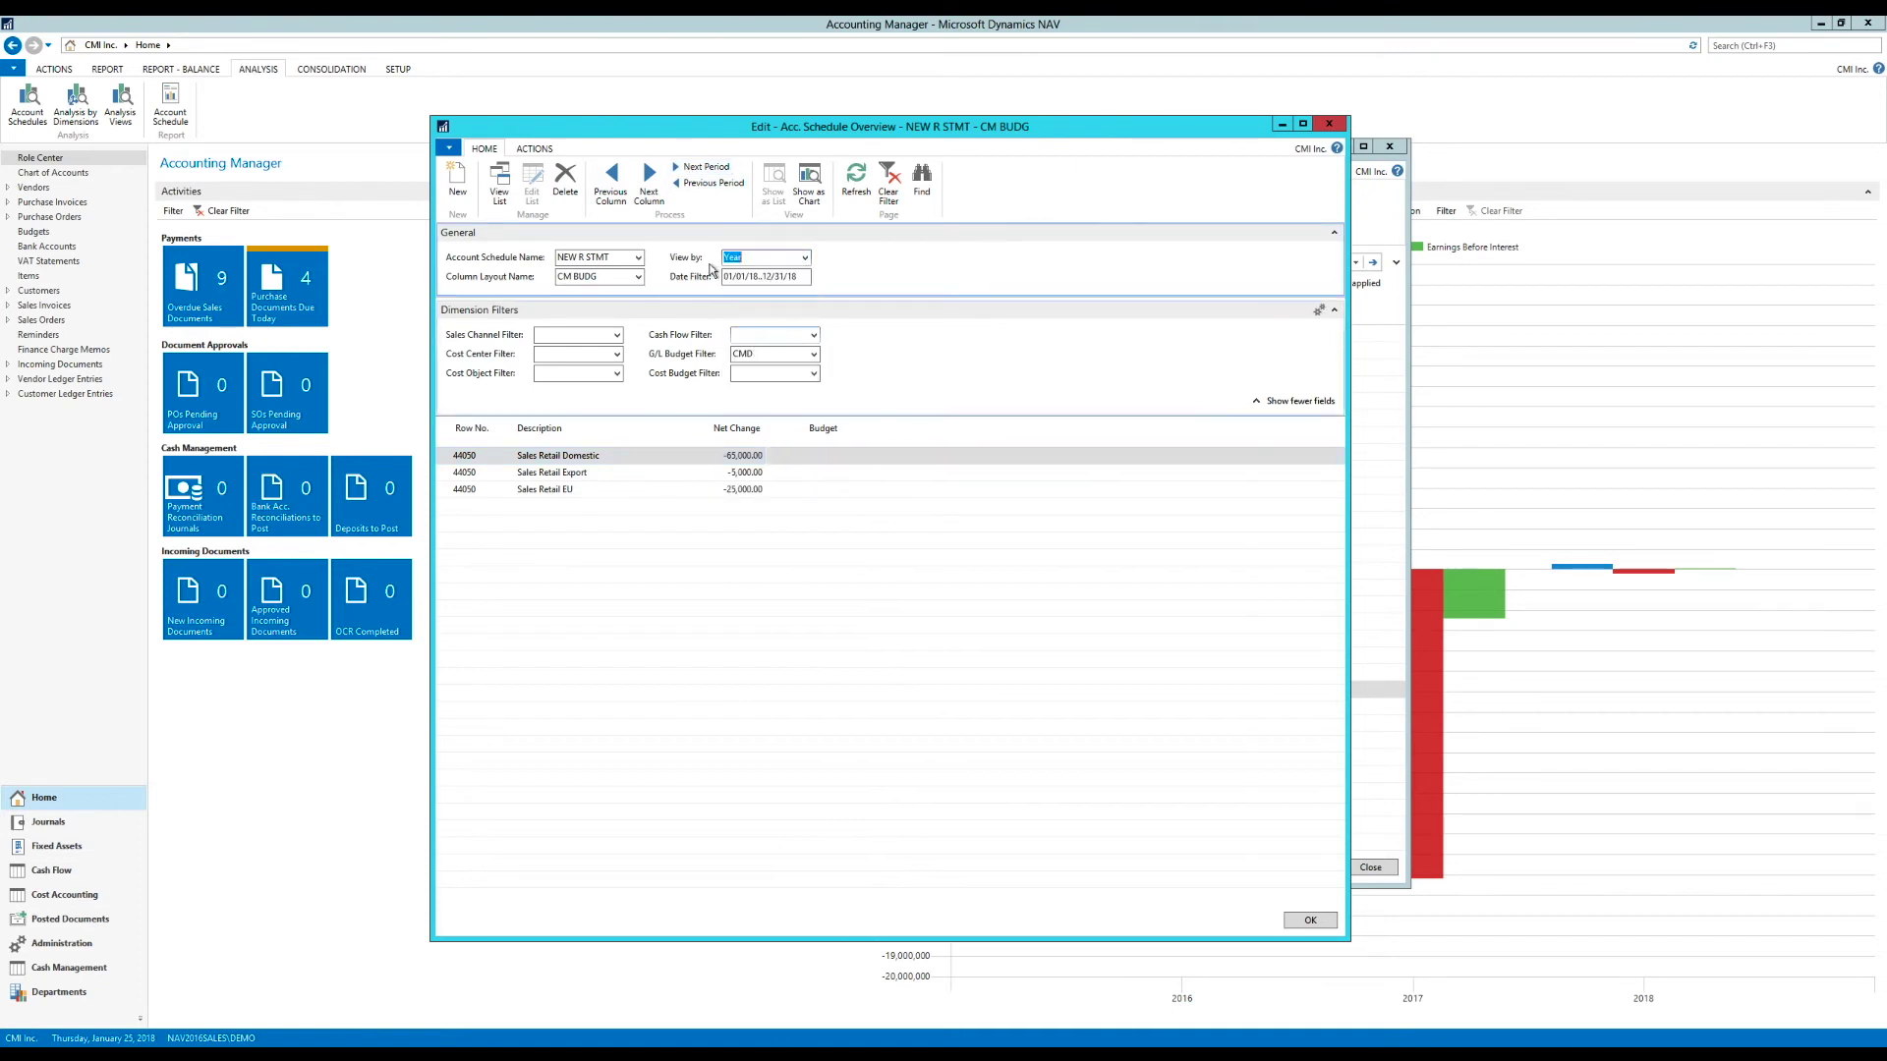
pyautogui.click(704, 184)
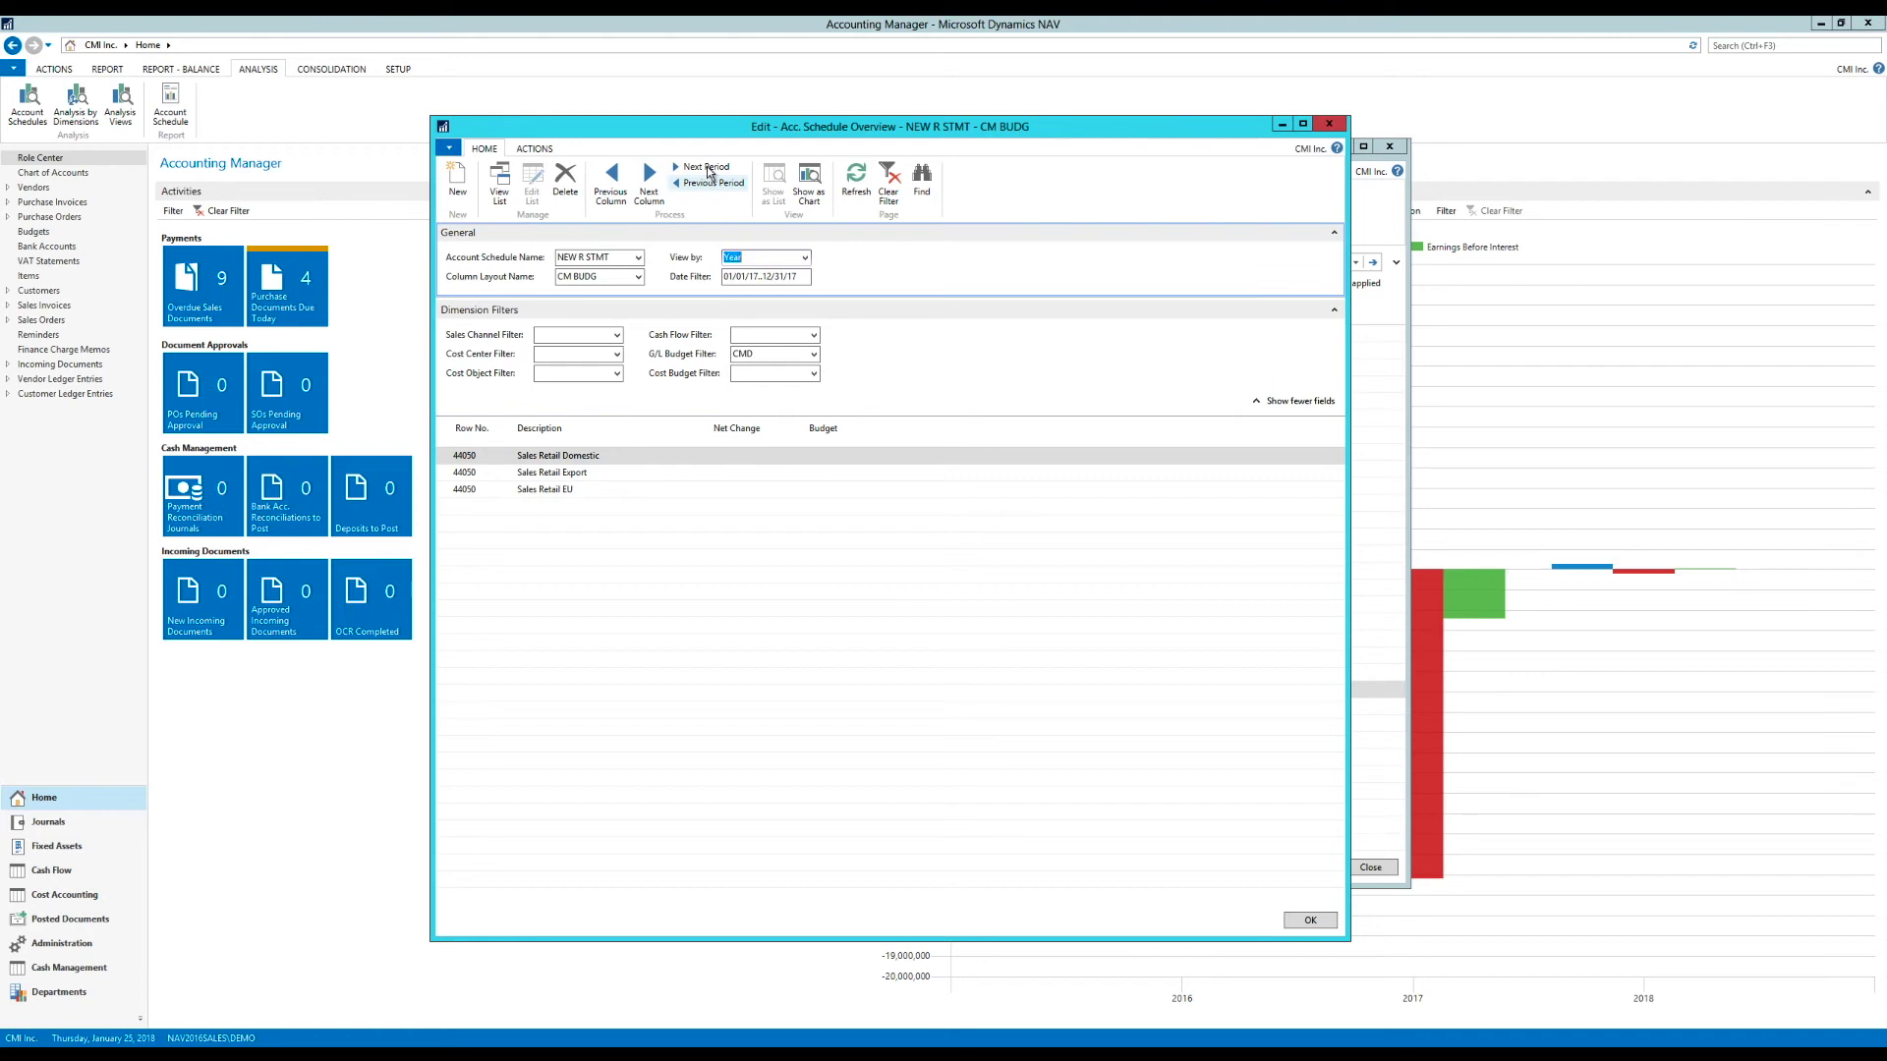
pyautogui.click(710, 169)
pyautogui.click(712, 172)
pyautogui.click(718, 185)
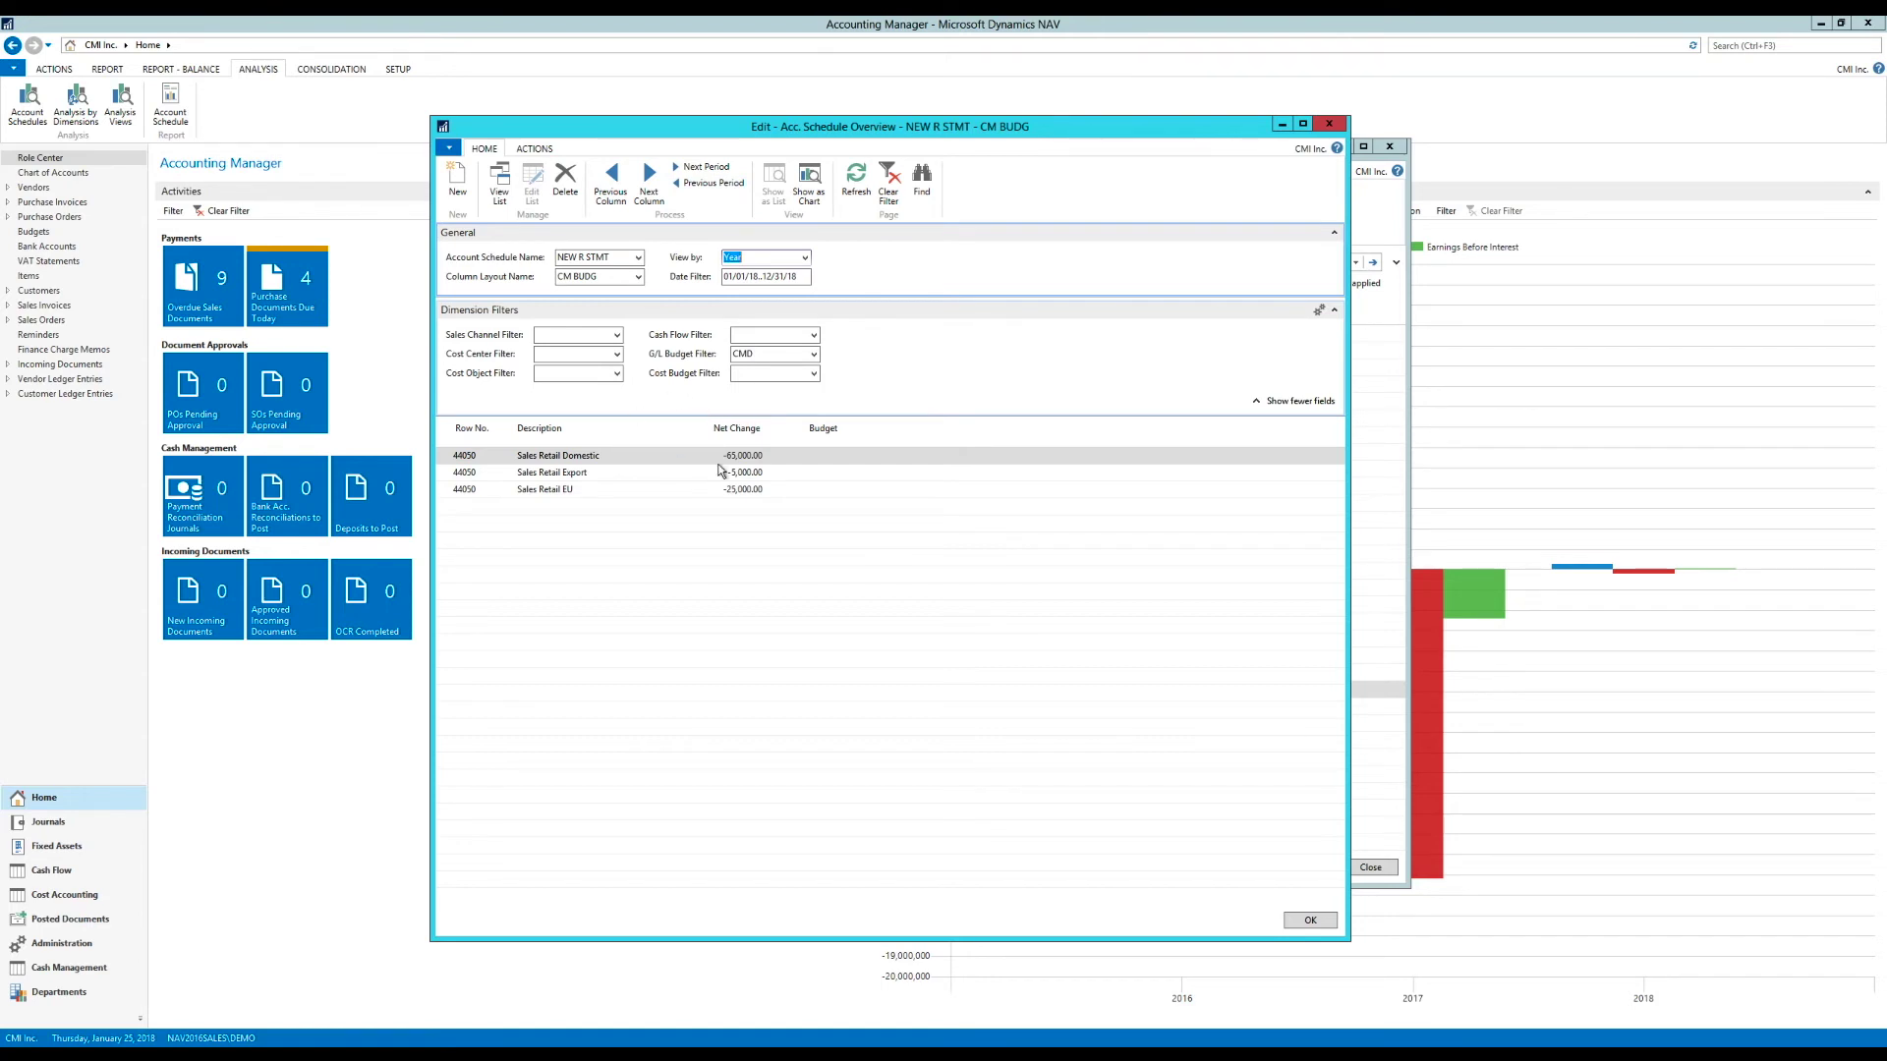
# Close the overview and bring up the full analysis view list for NEW R STMT's Analysis View Name.
pyautogui.click(1330, 125)
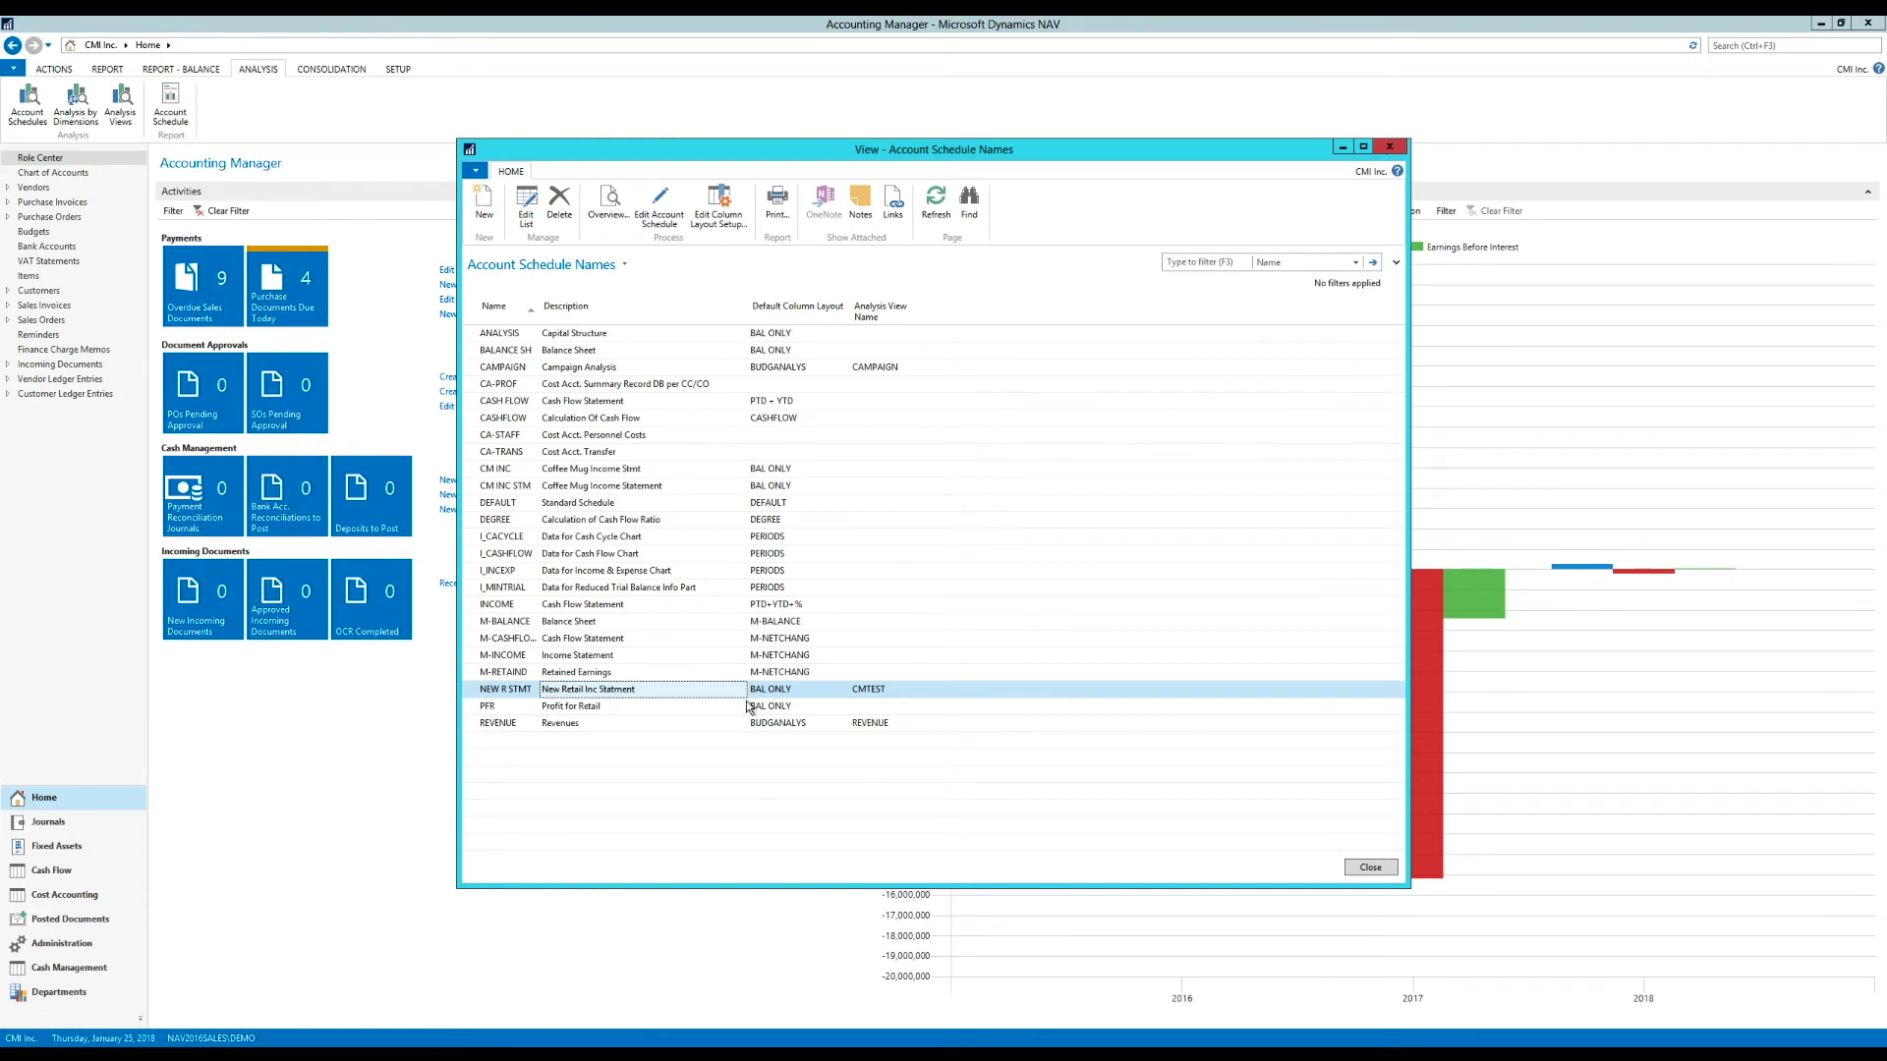
pyautogui.click(913, 694)
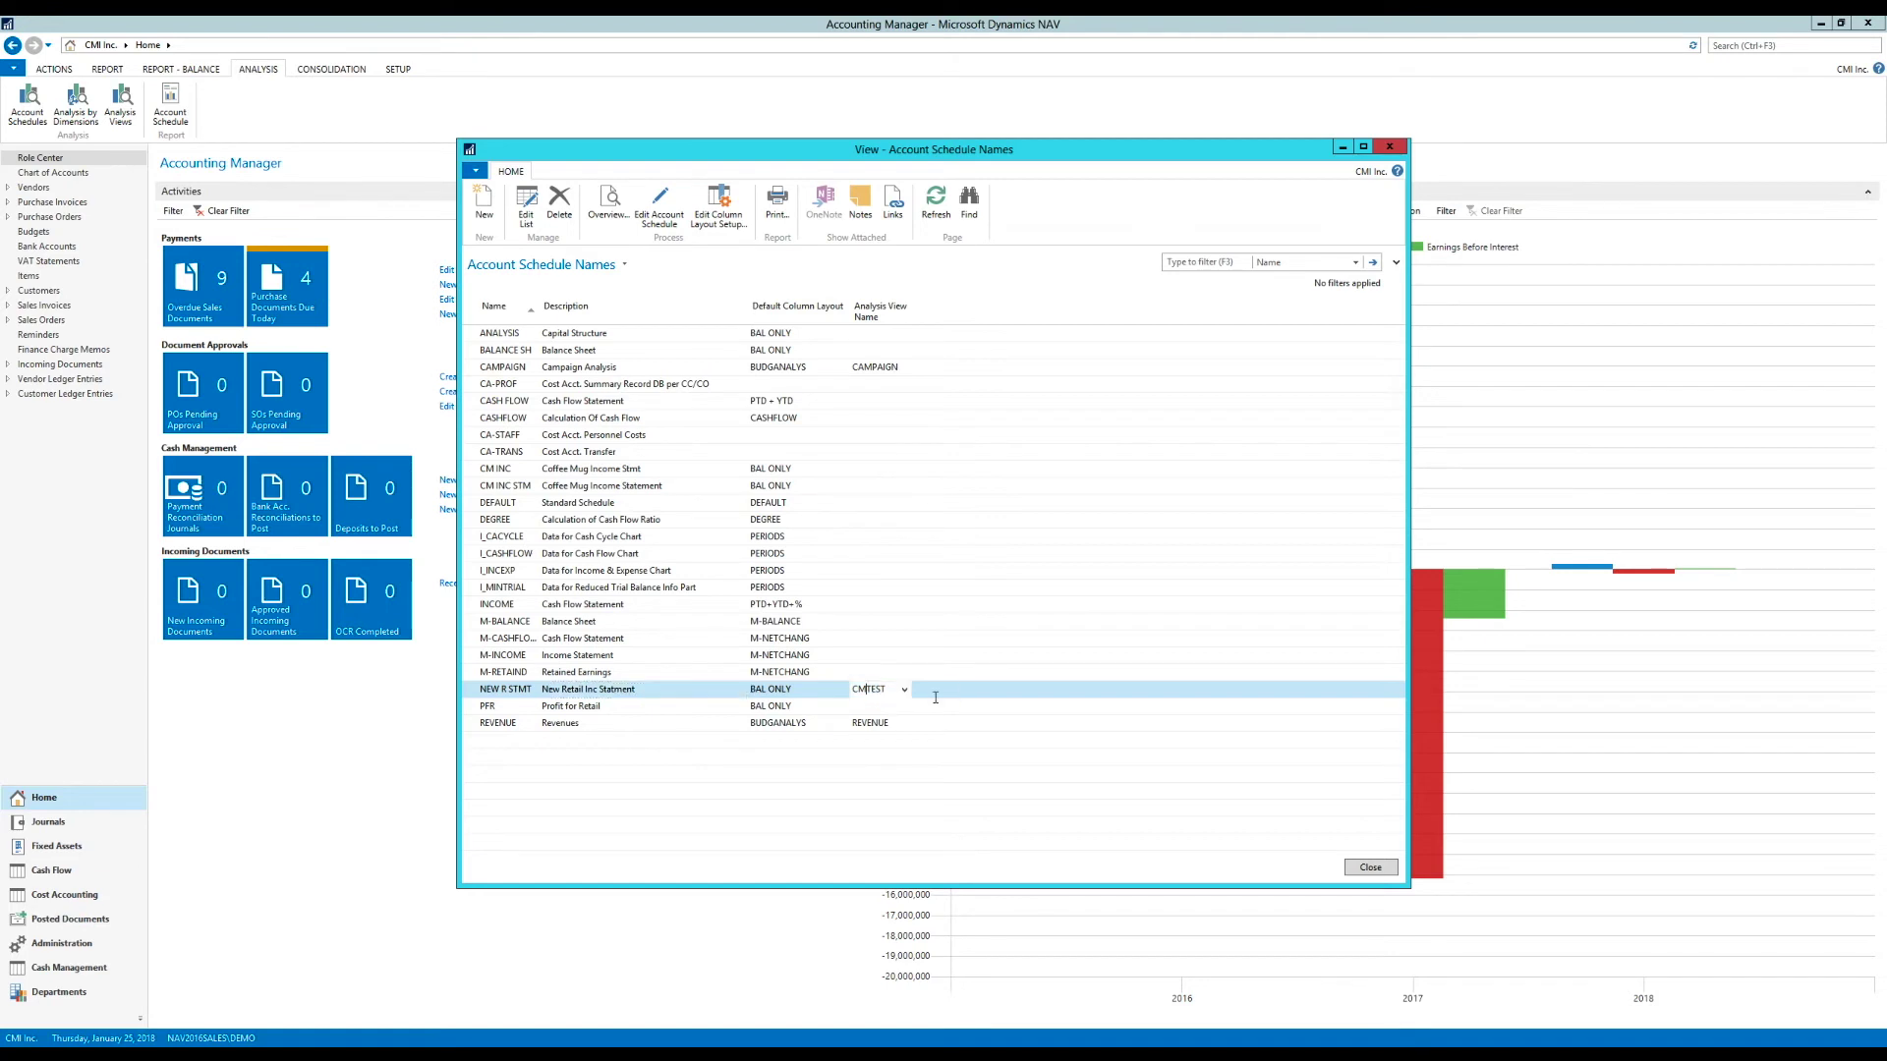
pyautogui.click(906, 691)
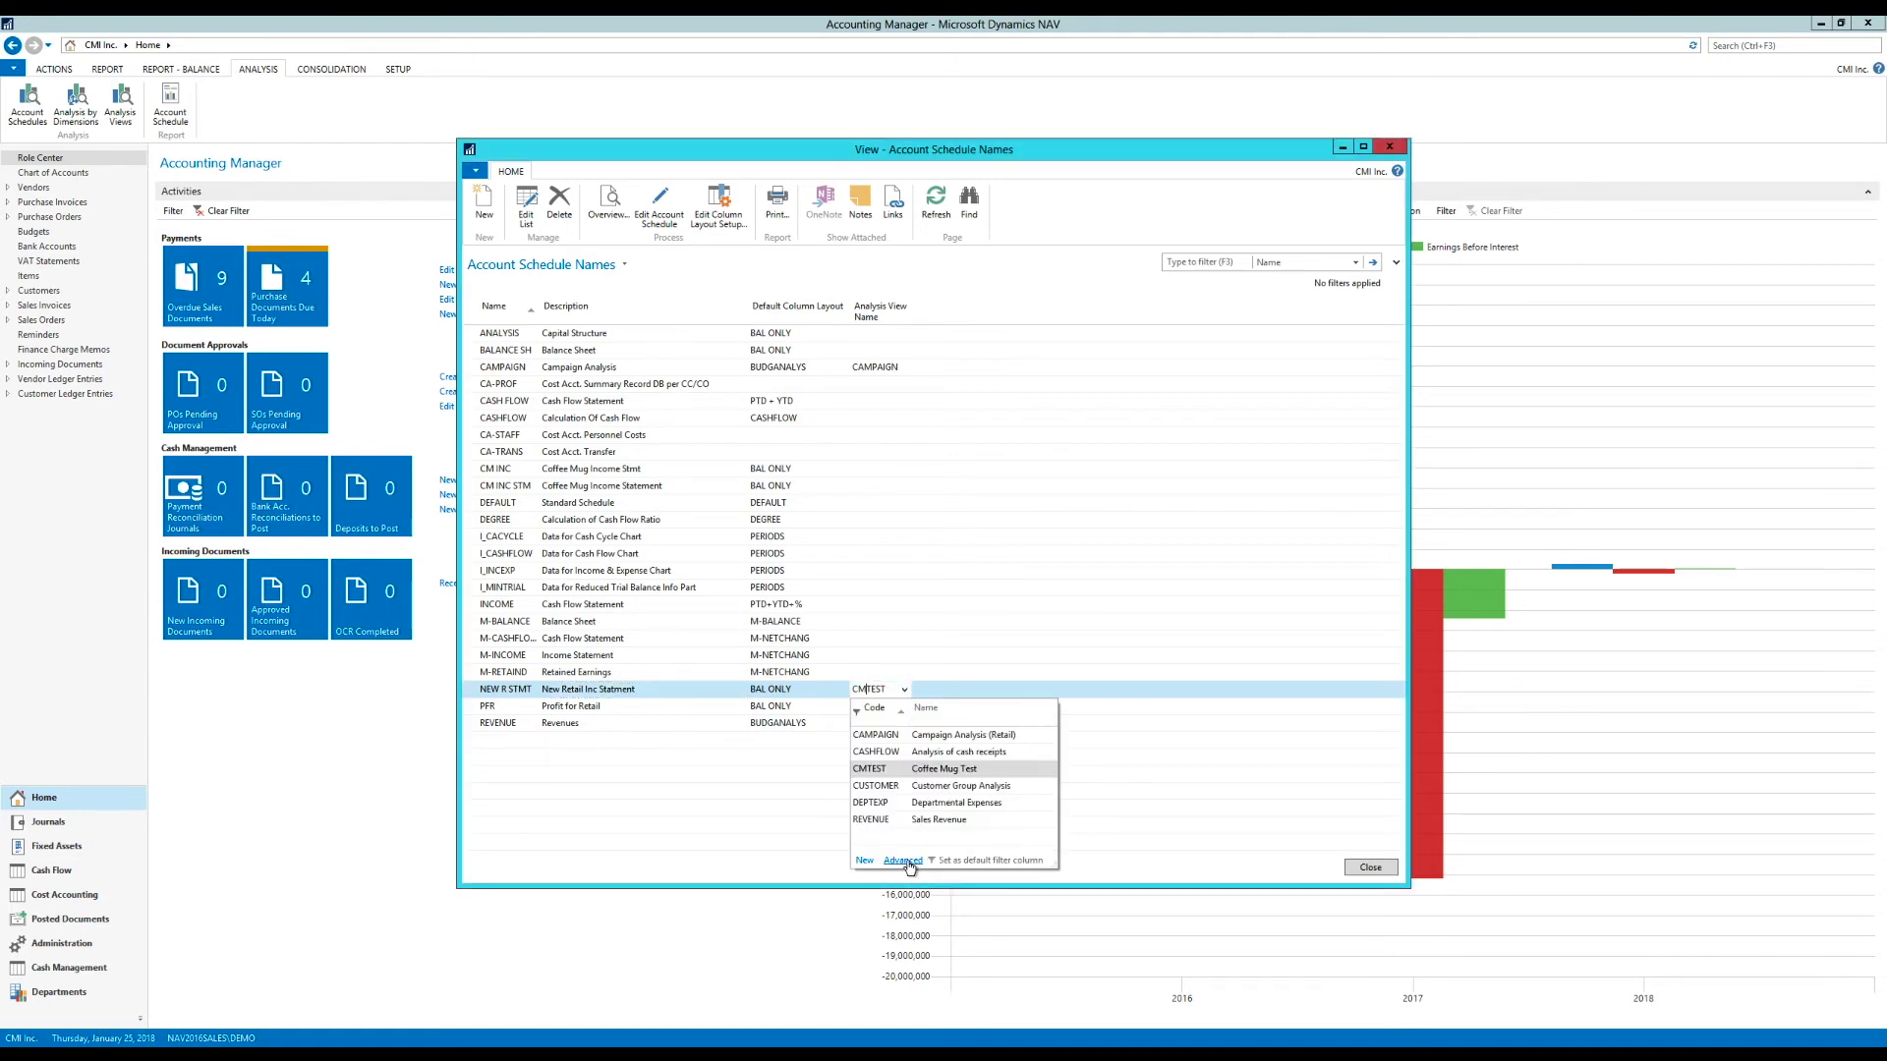
pyautogui.click(905, 860)
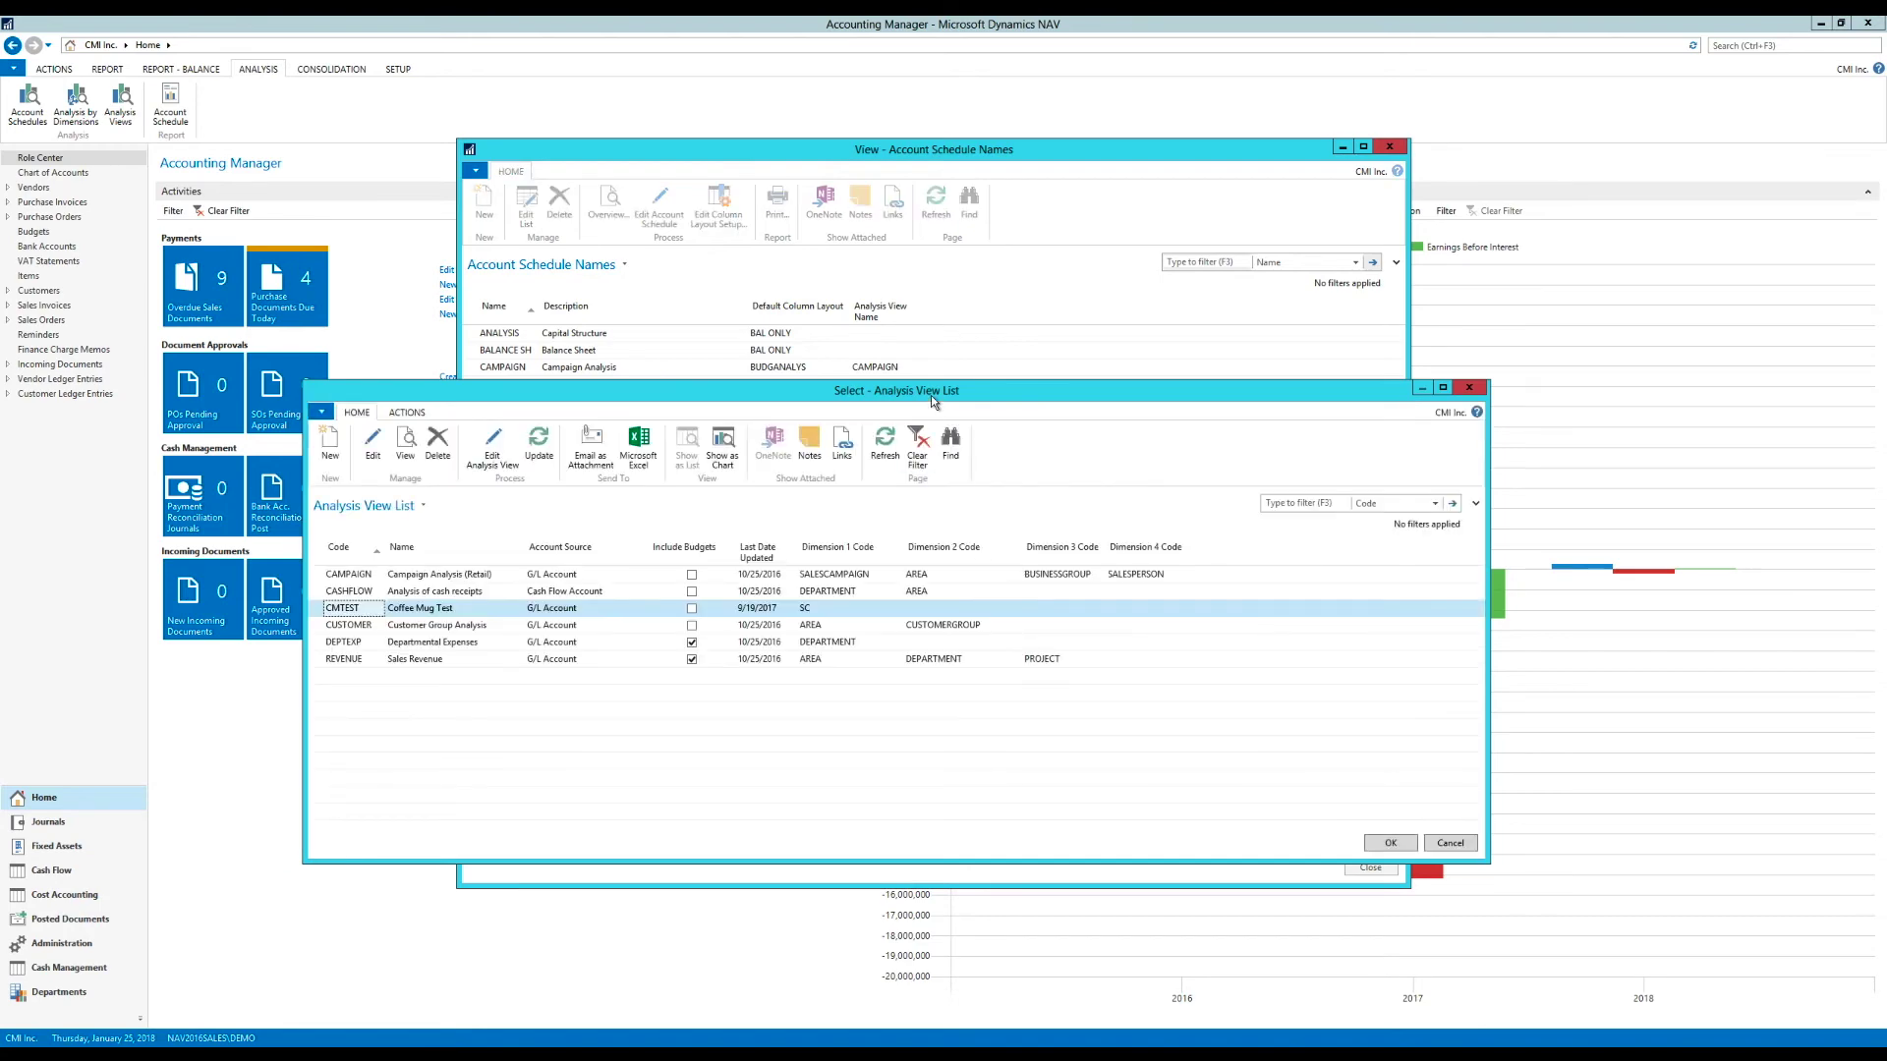
pyautogui.moveTo(930, 395); pyautogui.dragTo(947, 330)
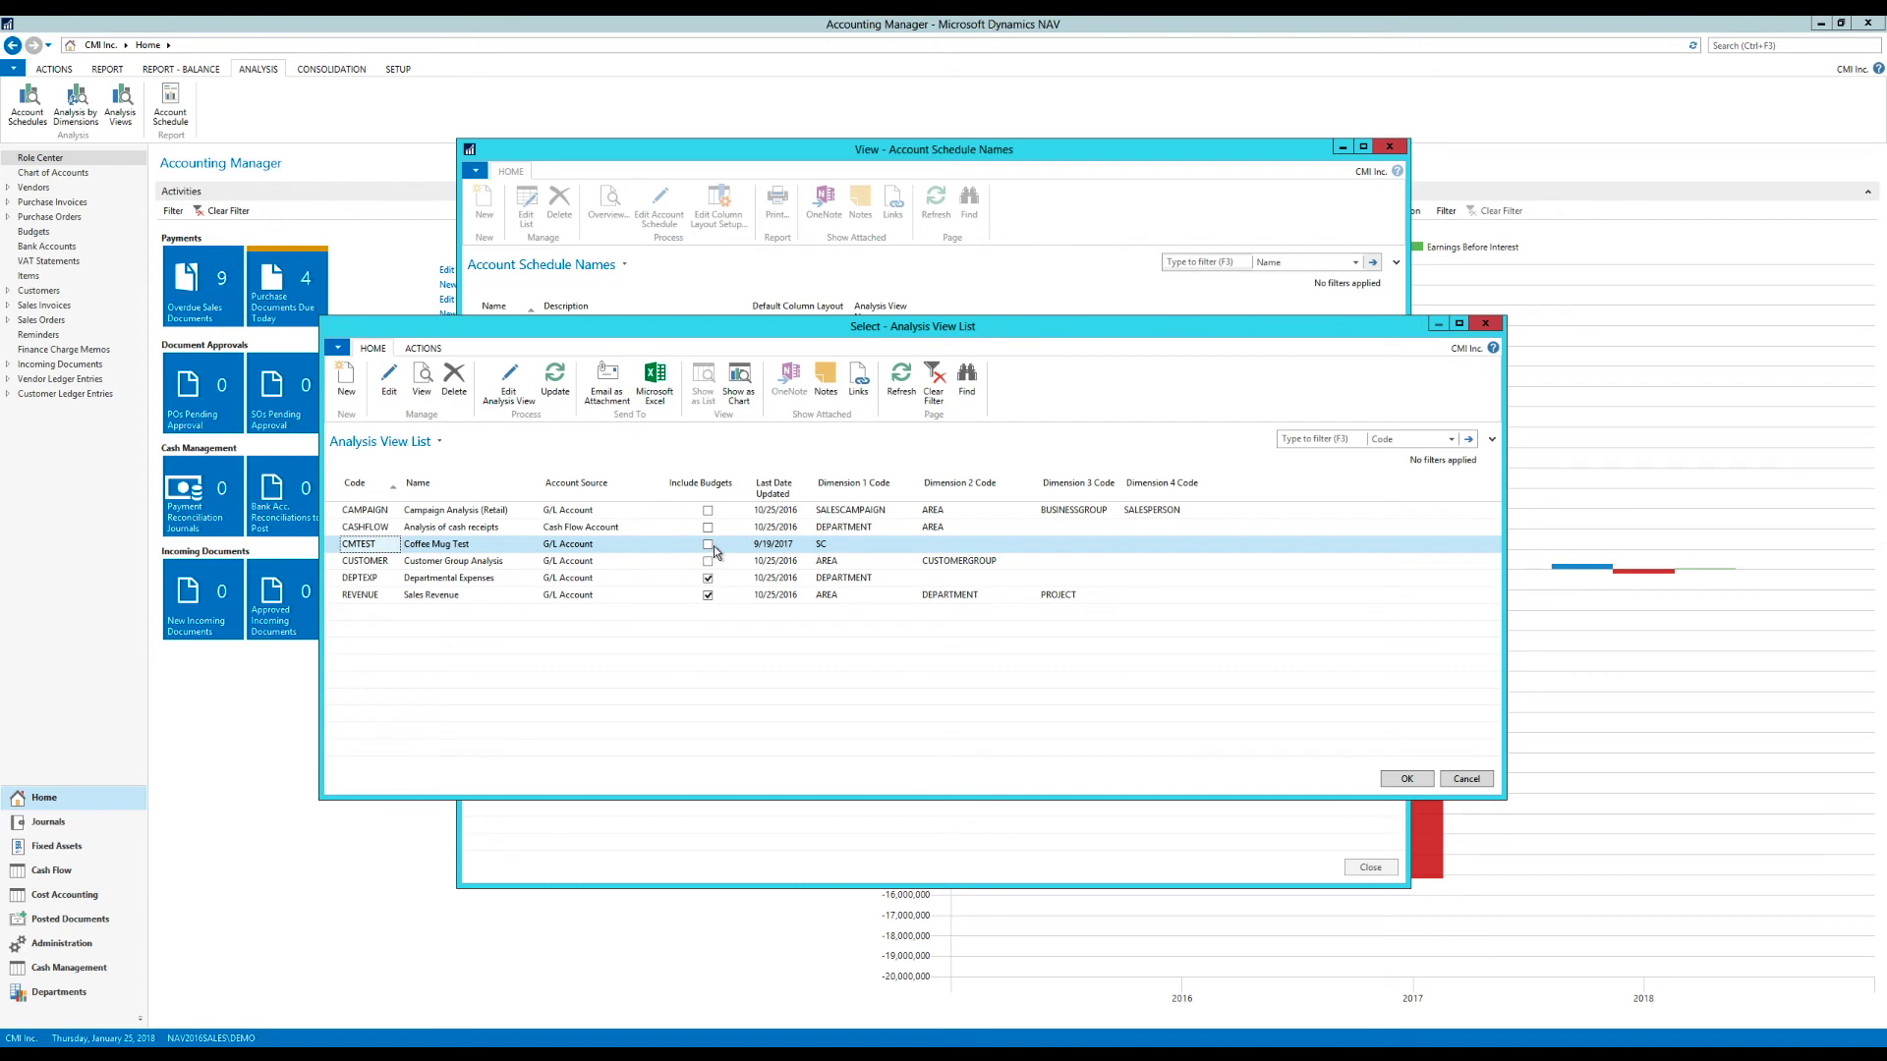
# Tick Include Budgets on the CMTEST Coffee Mug Test card, update it, and close the card and list.
pyautogui.click(390, 381)
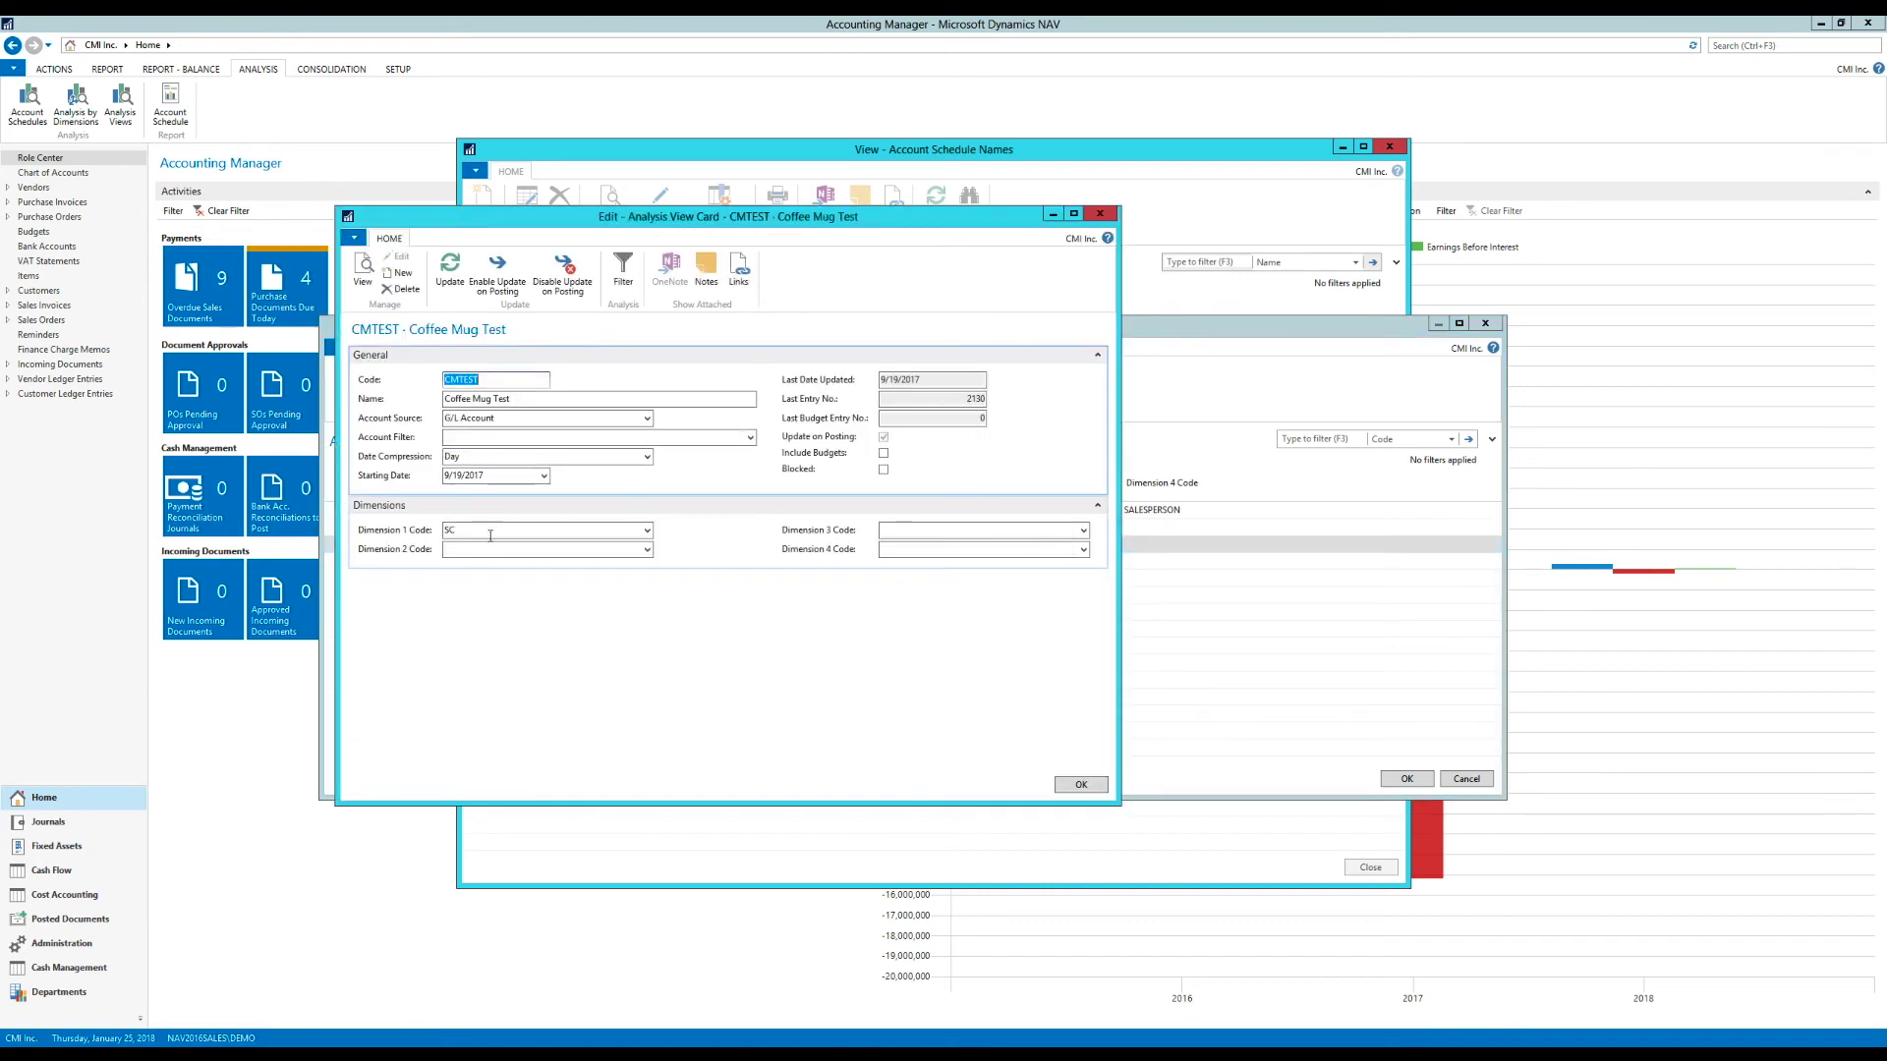
pyautogui.click(883, 453)
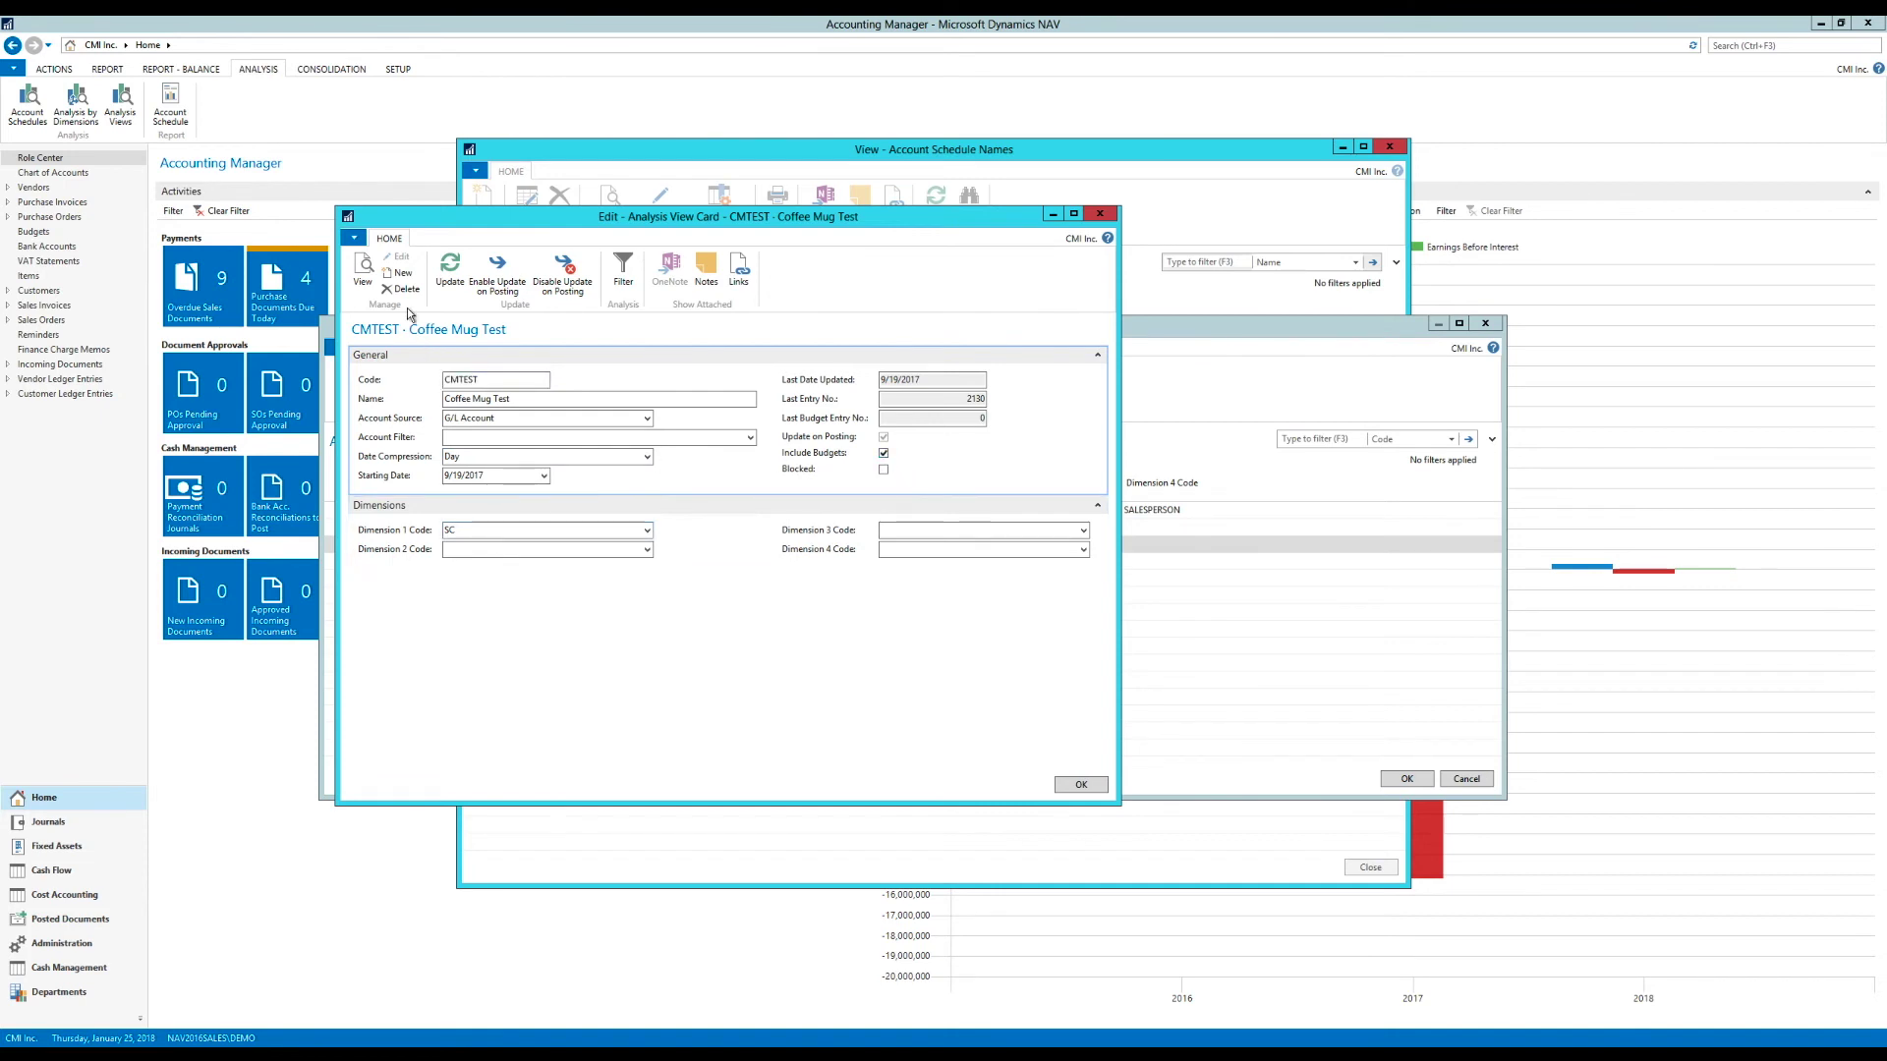
pyautogui.click(450, 271)
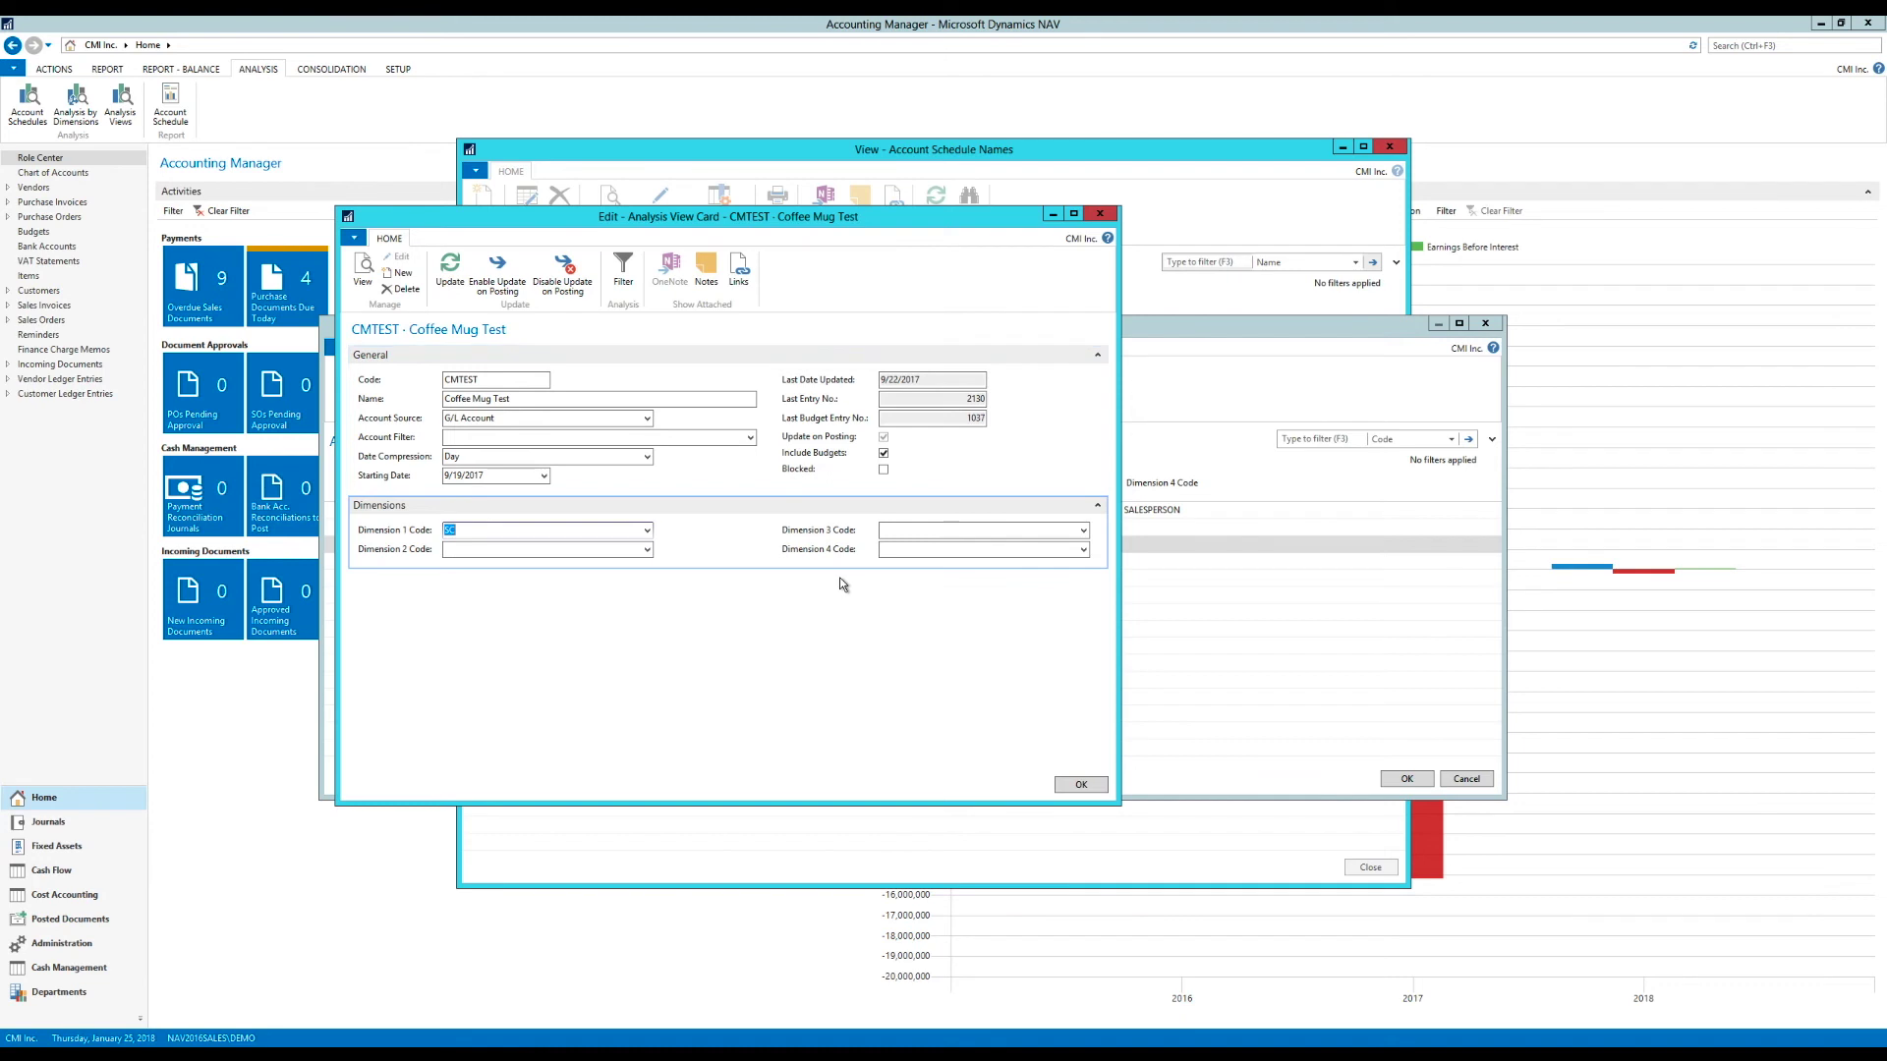
pyautogui.click(1099, 214)
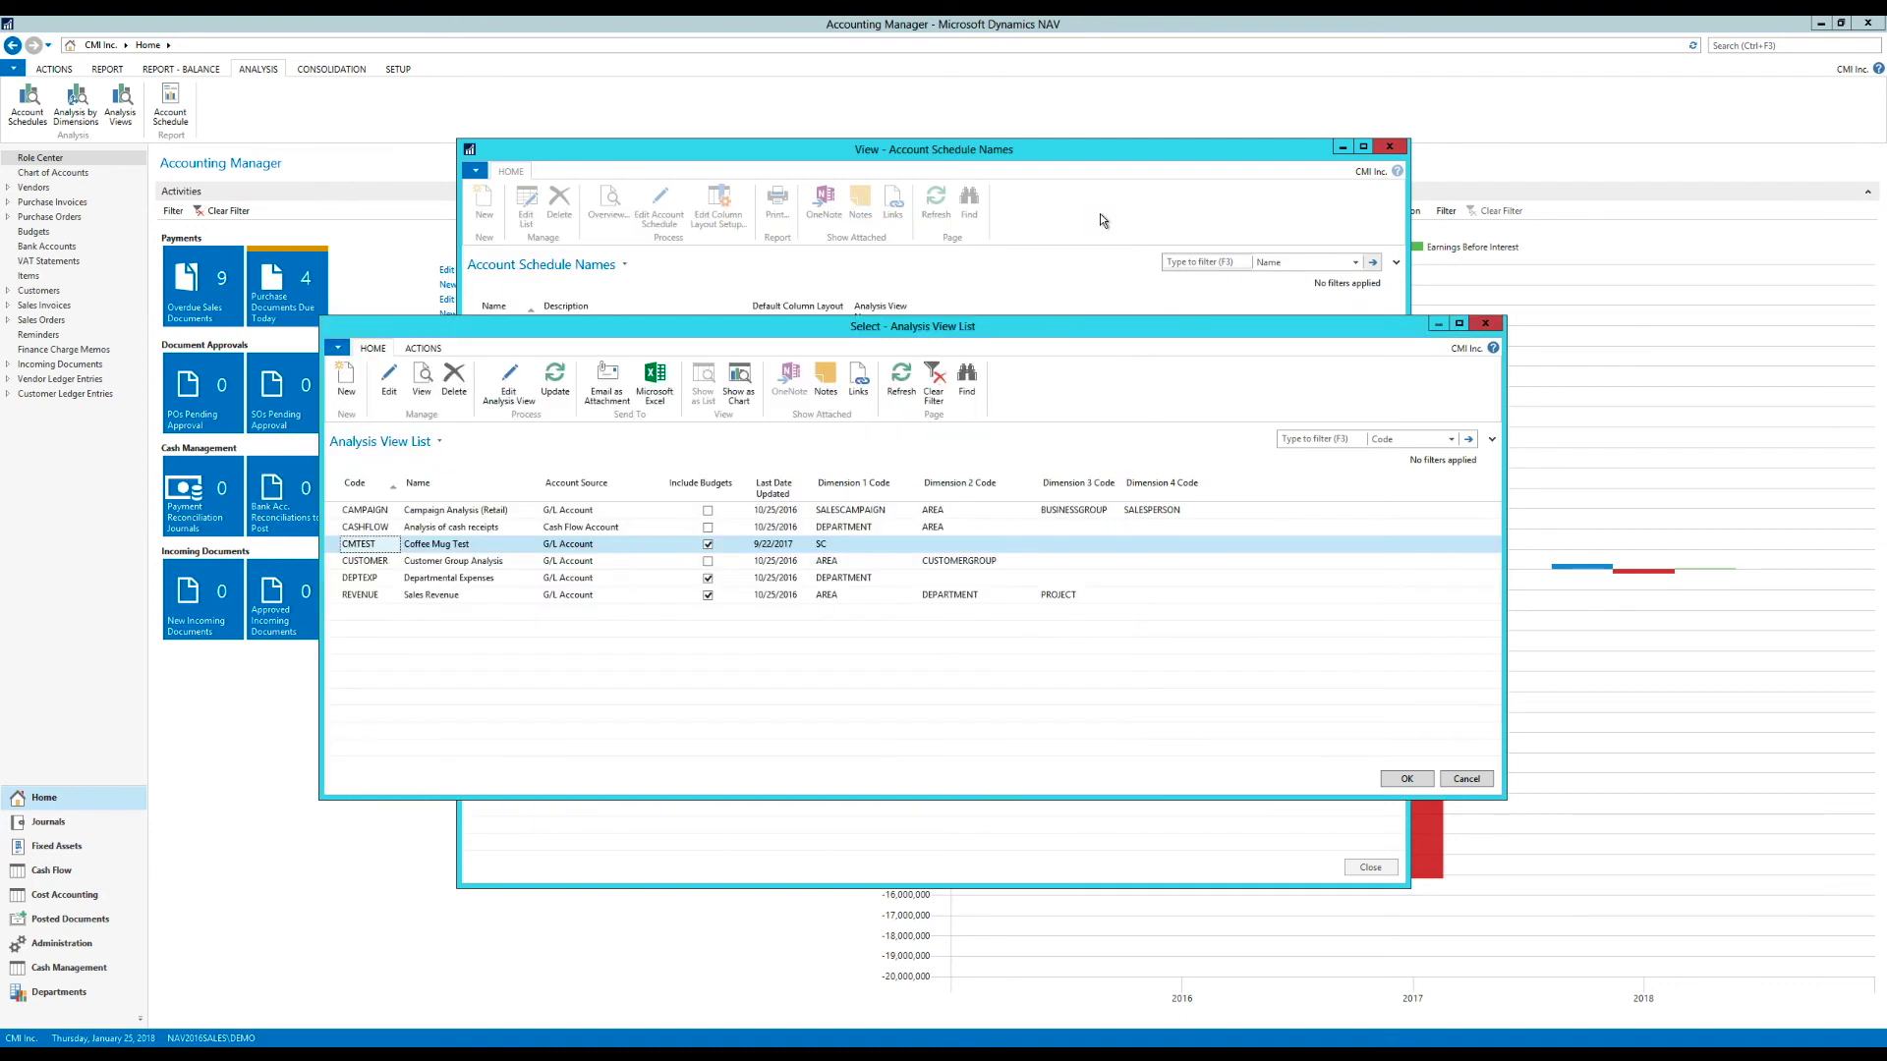
pyautogui.click(1492, 326)
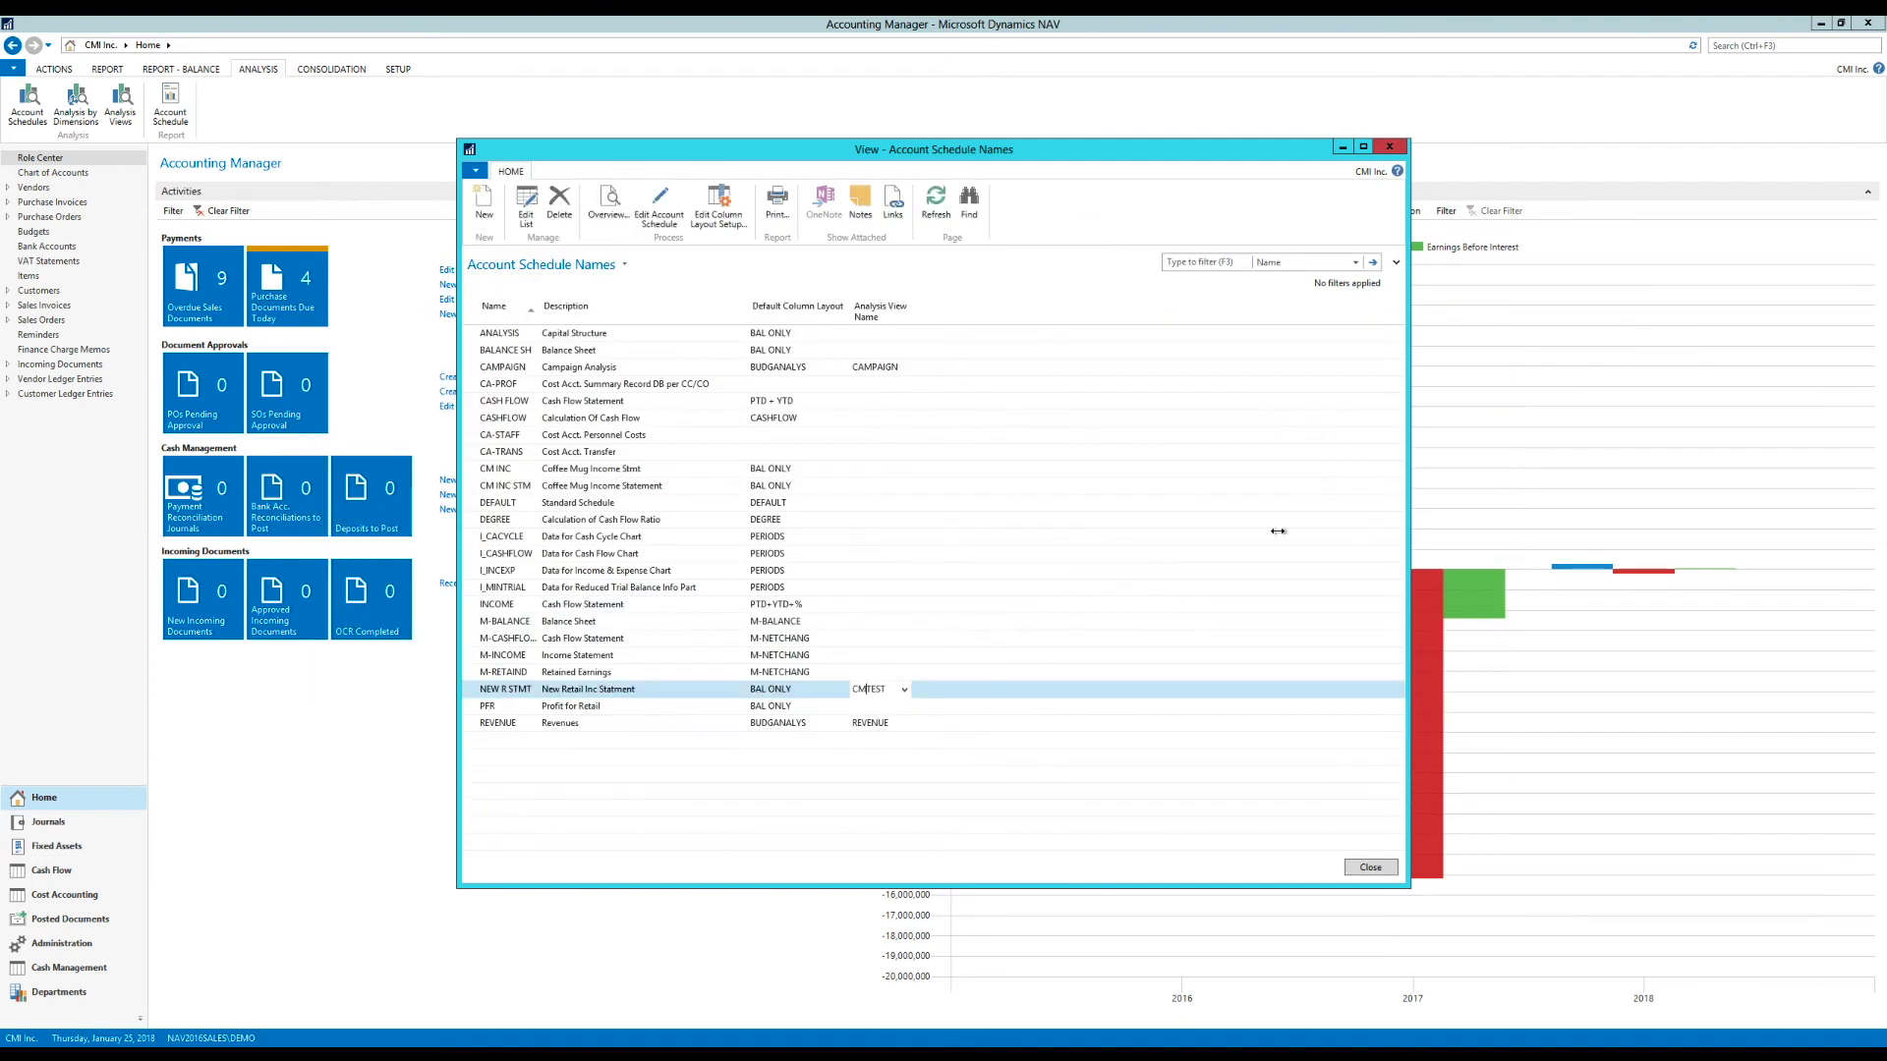
# Open the NEW R STMT overview with the CM BUDG column layout and check the Sales Retail Export balance.
pyautogui.click(608, 204)
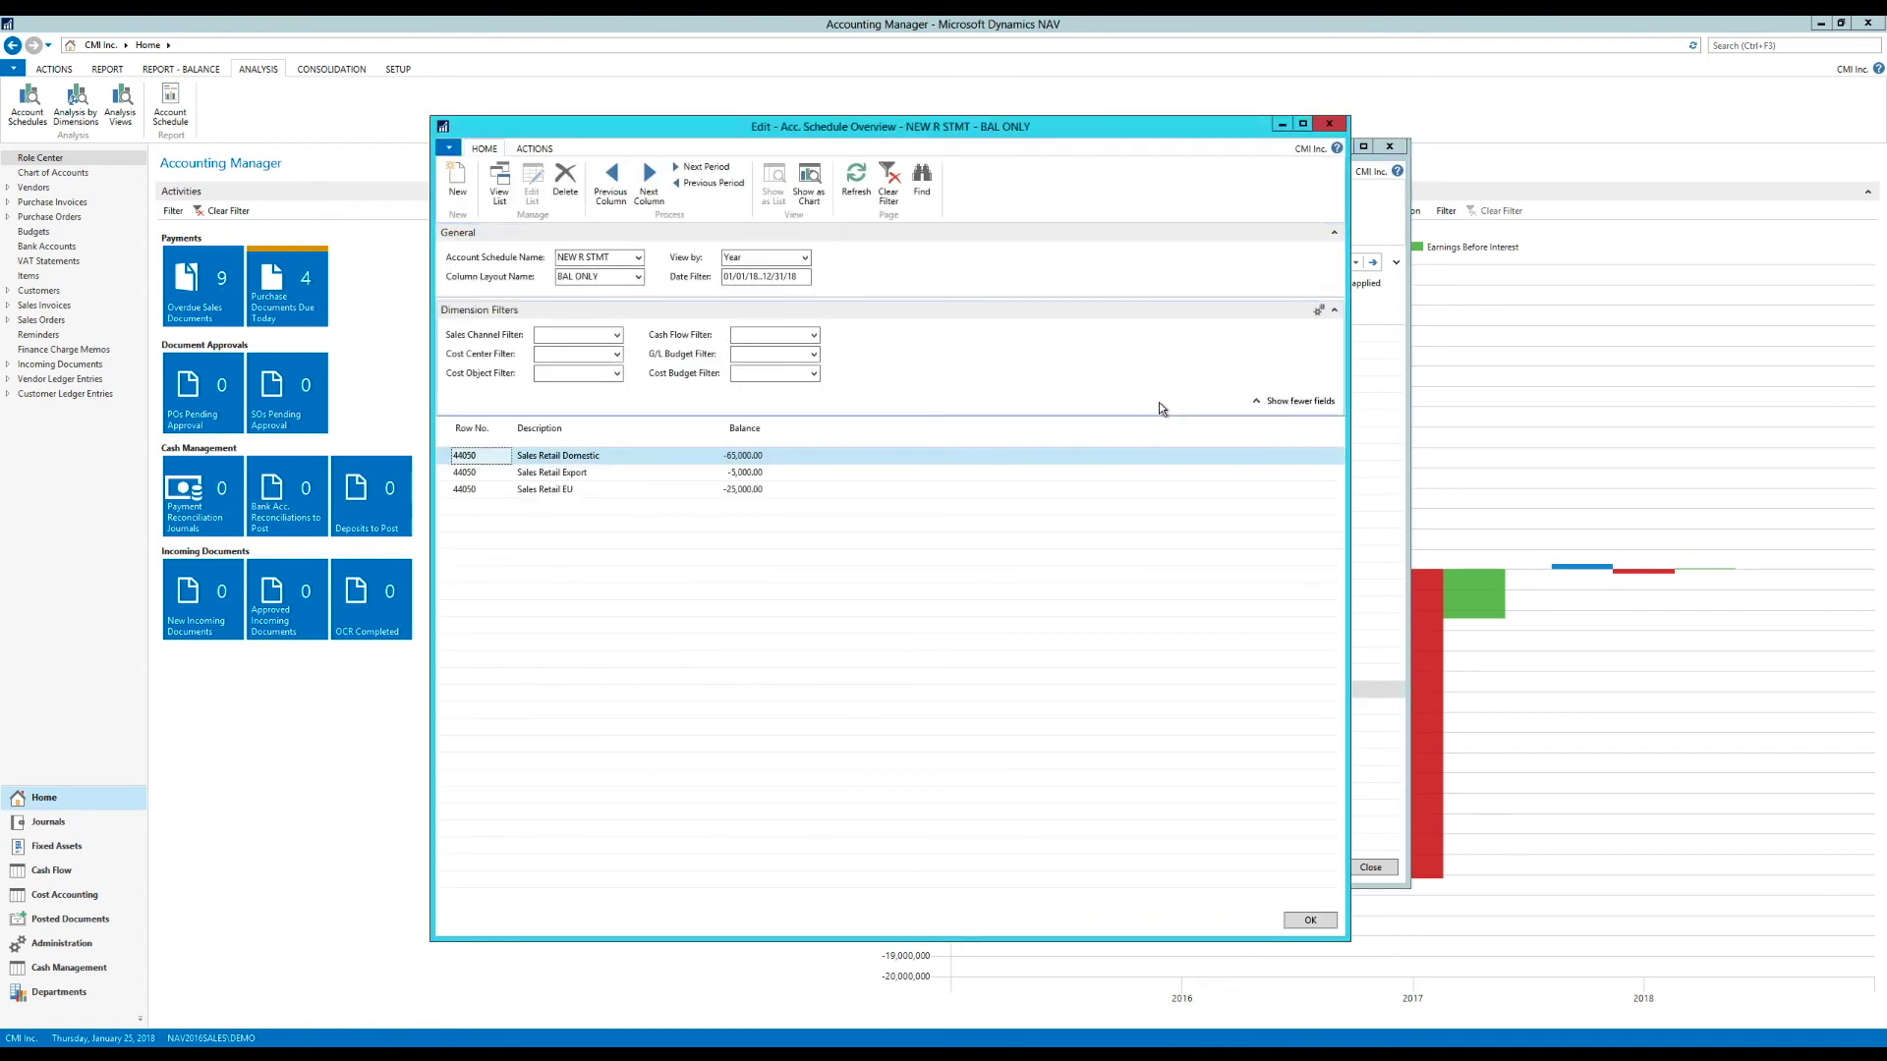
pyautogui.click(638, 277)
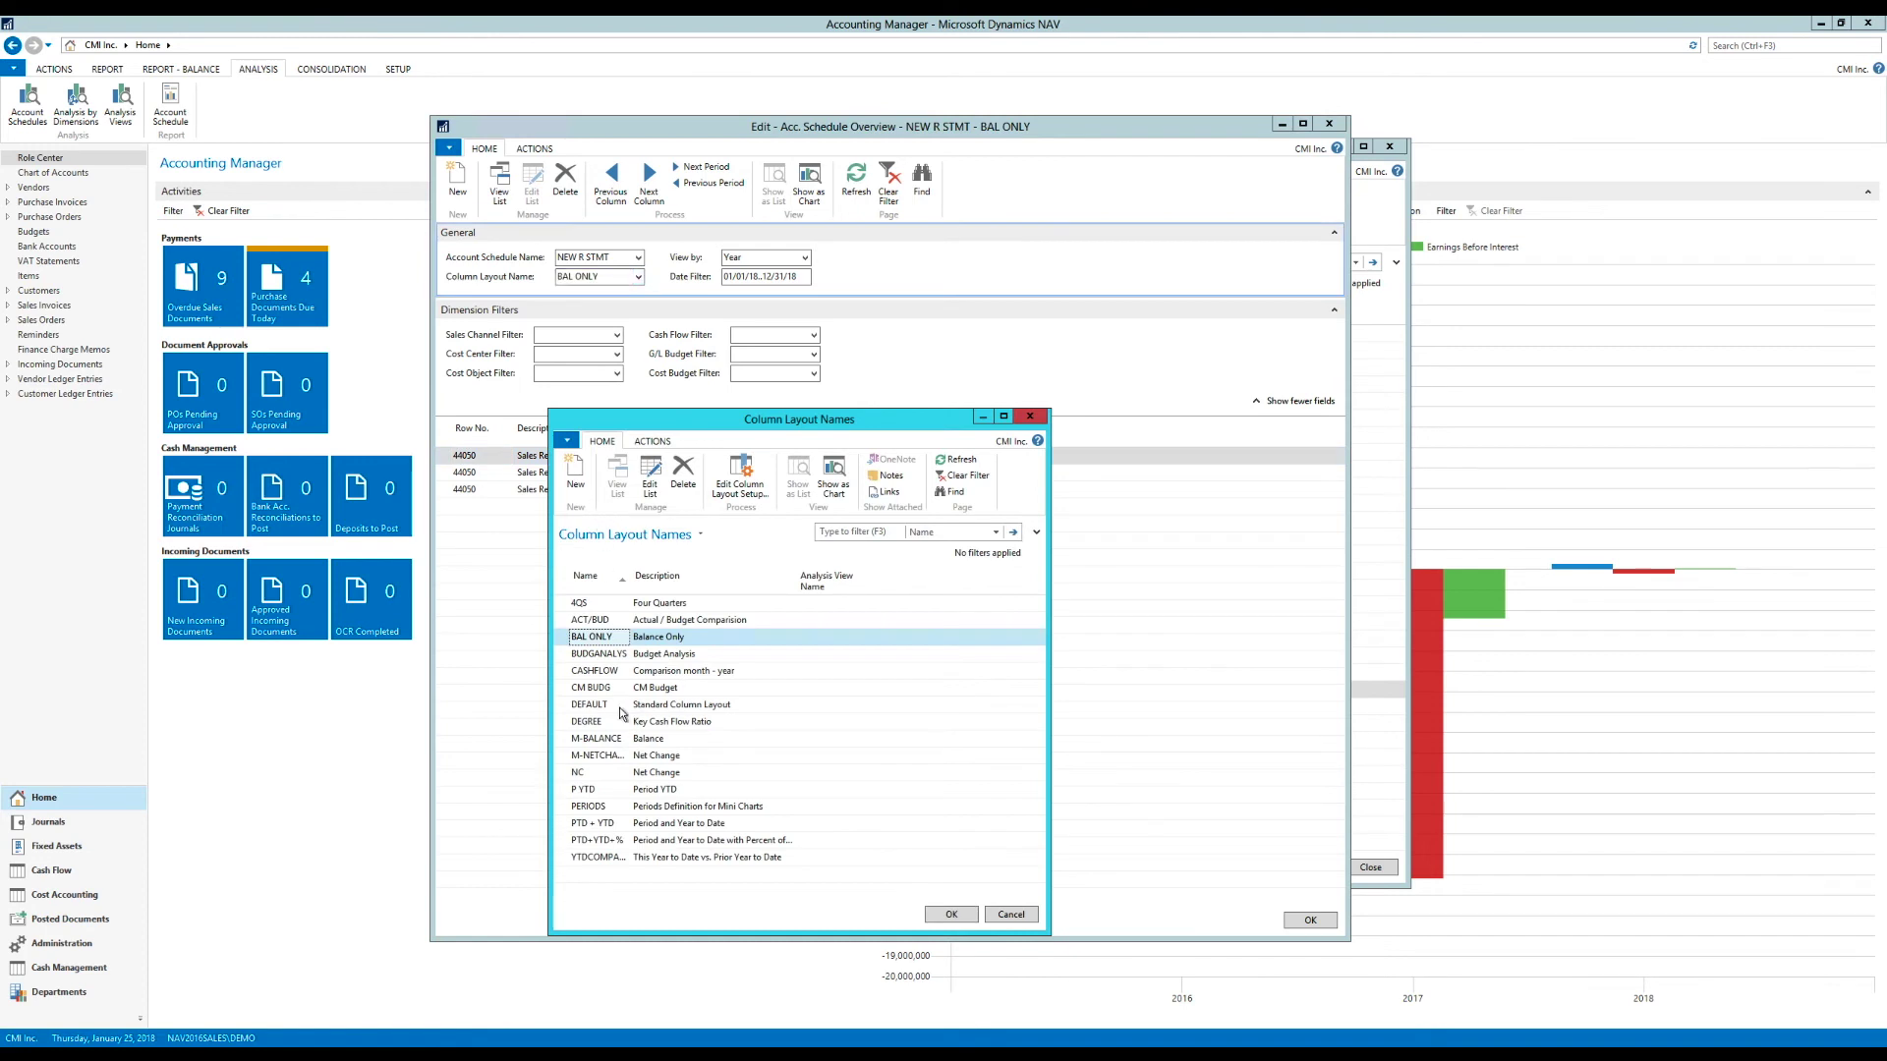
pyautogui.click(604, 690)
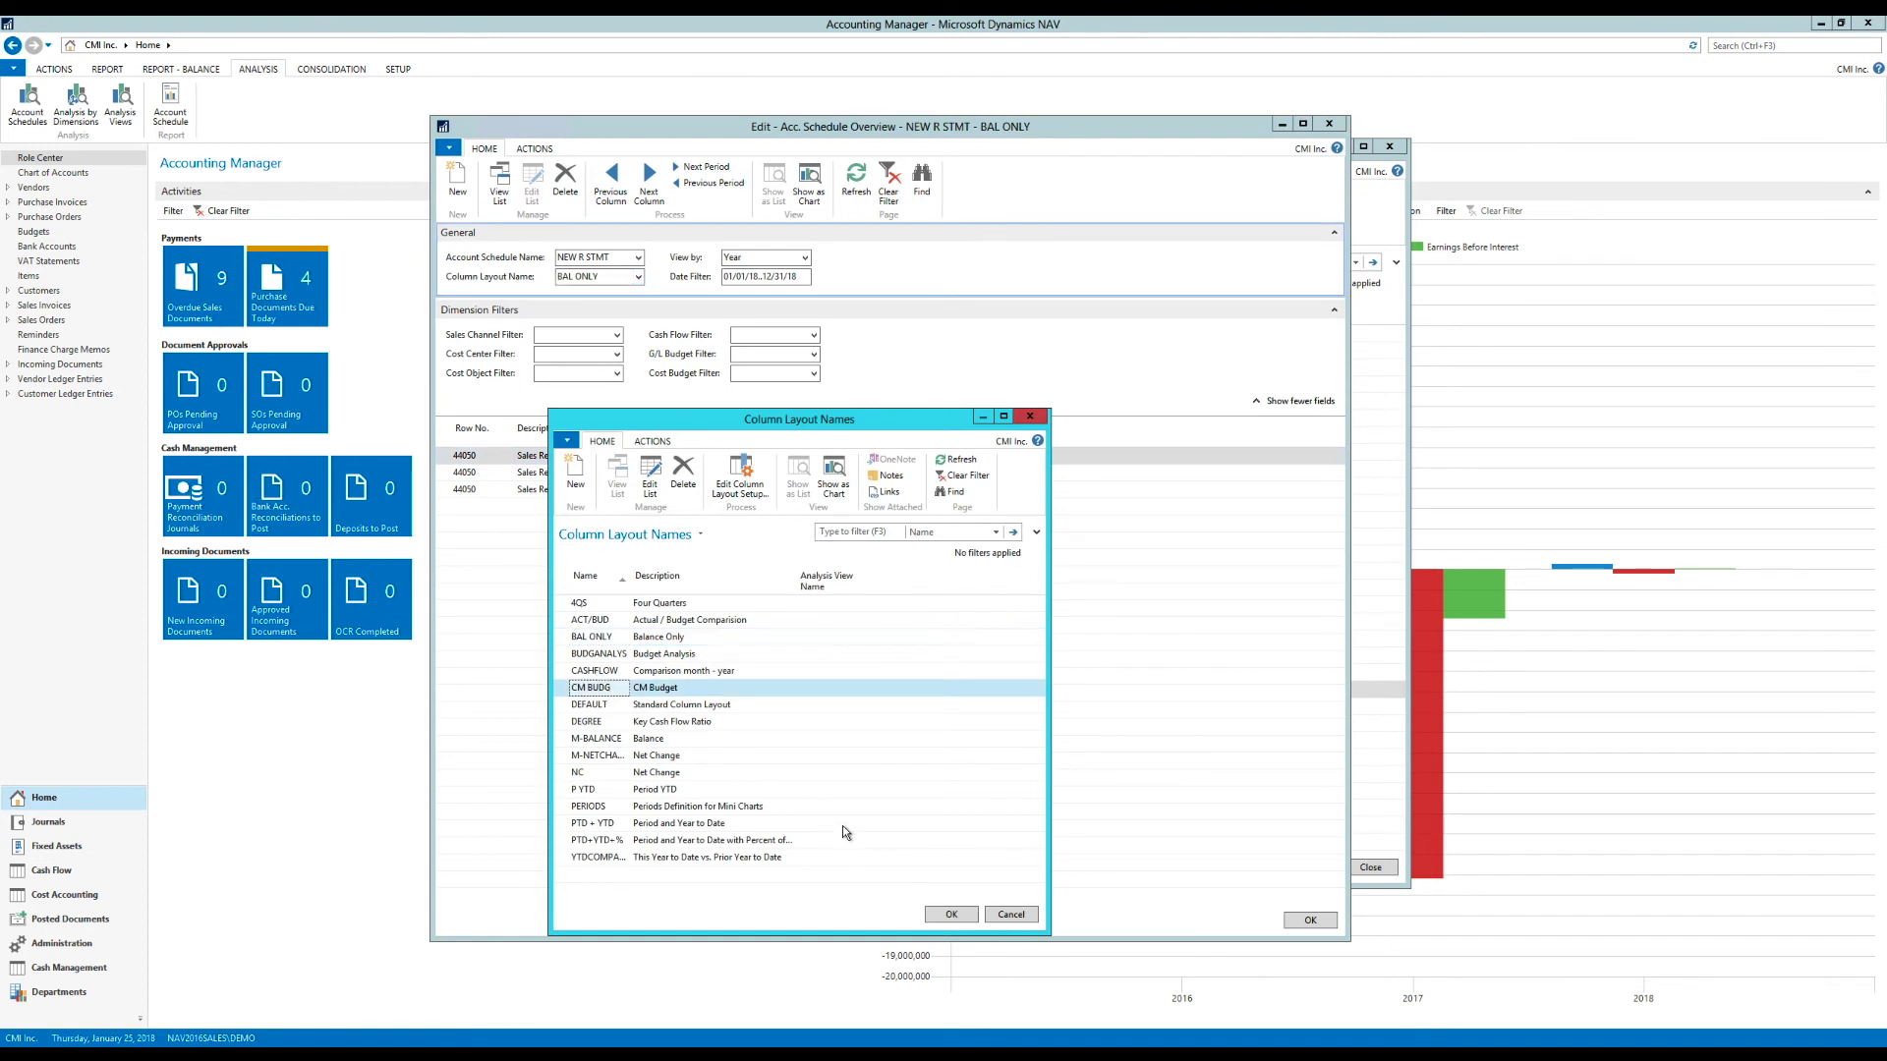
pyautogui.click(949, 914)
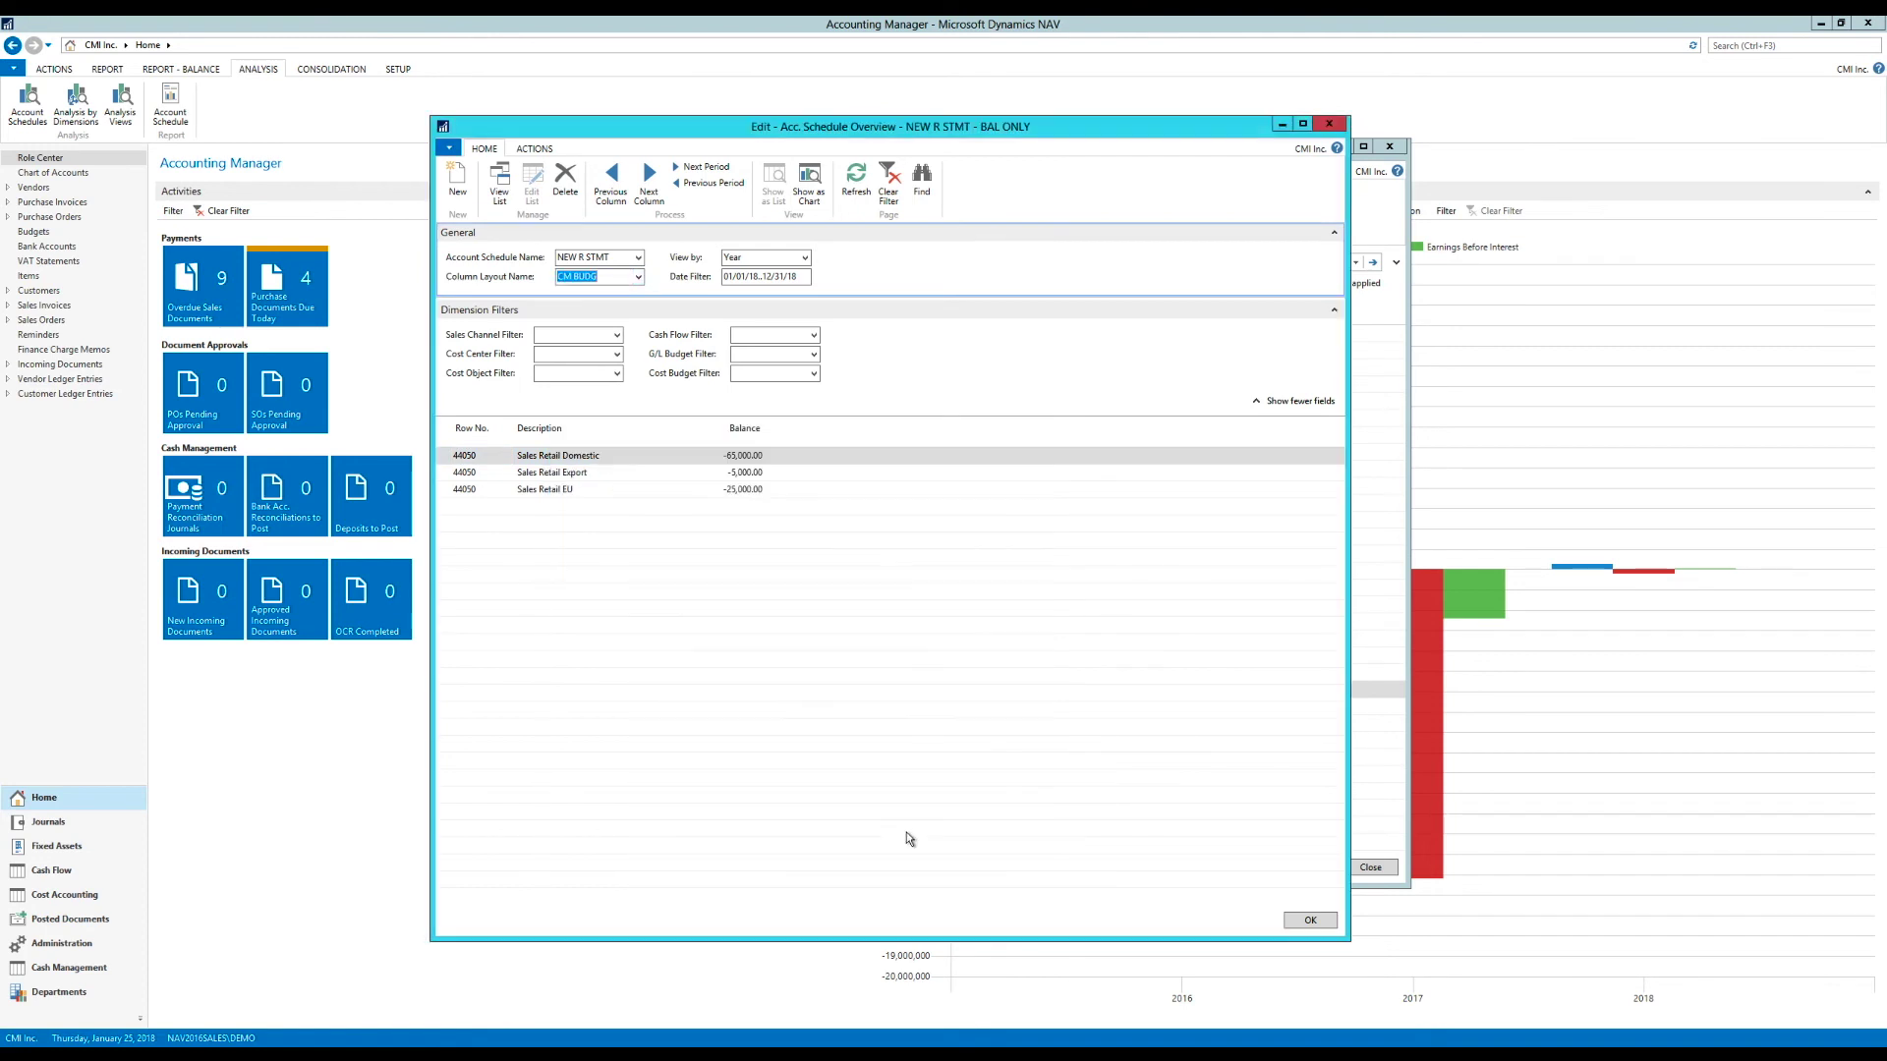
pyautogui.click(763, 475)
pyautogui.press('Escape')
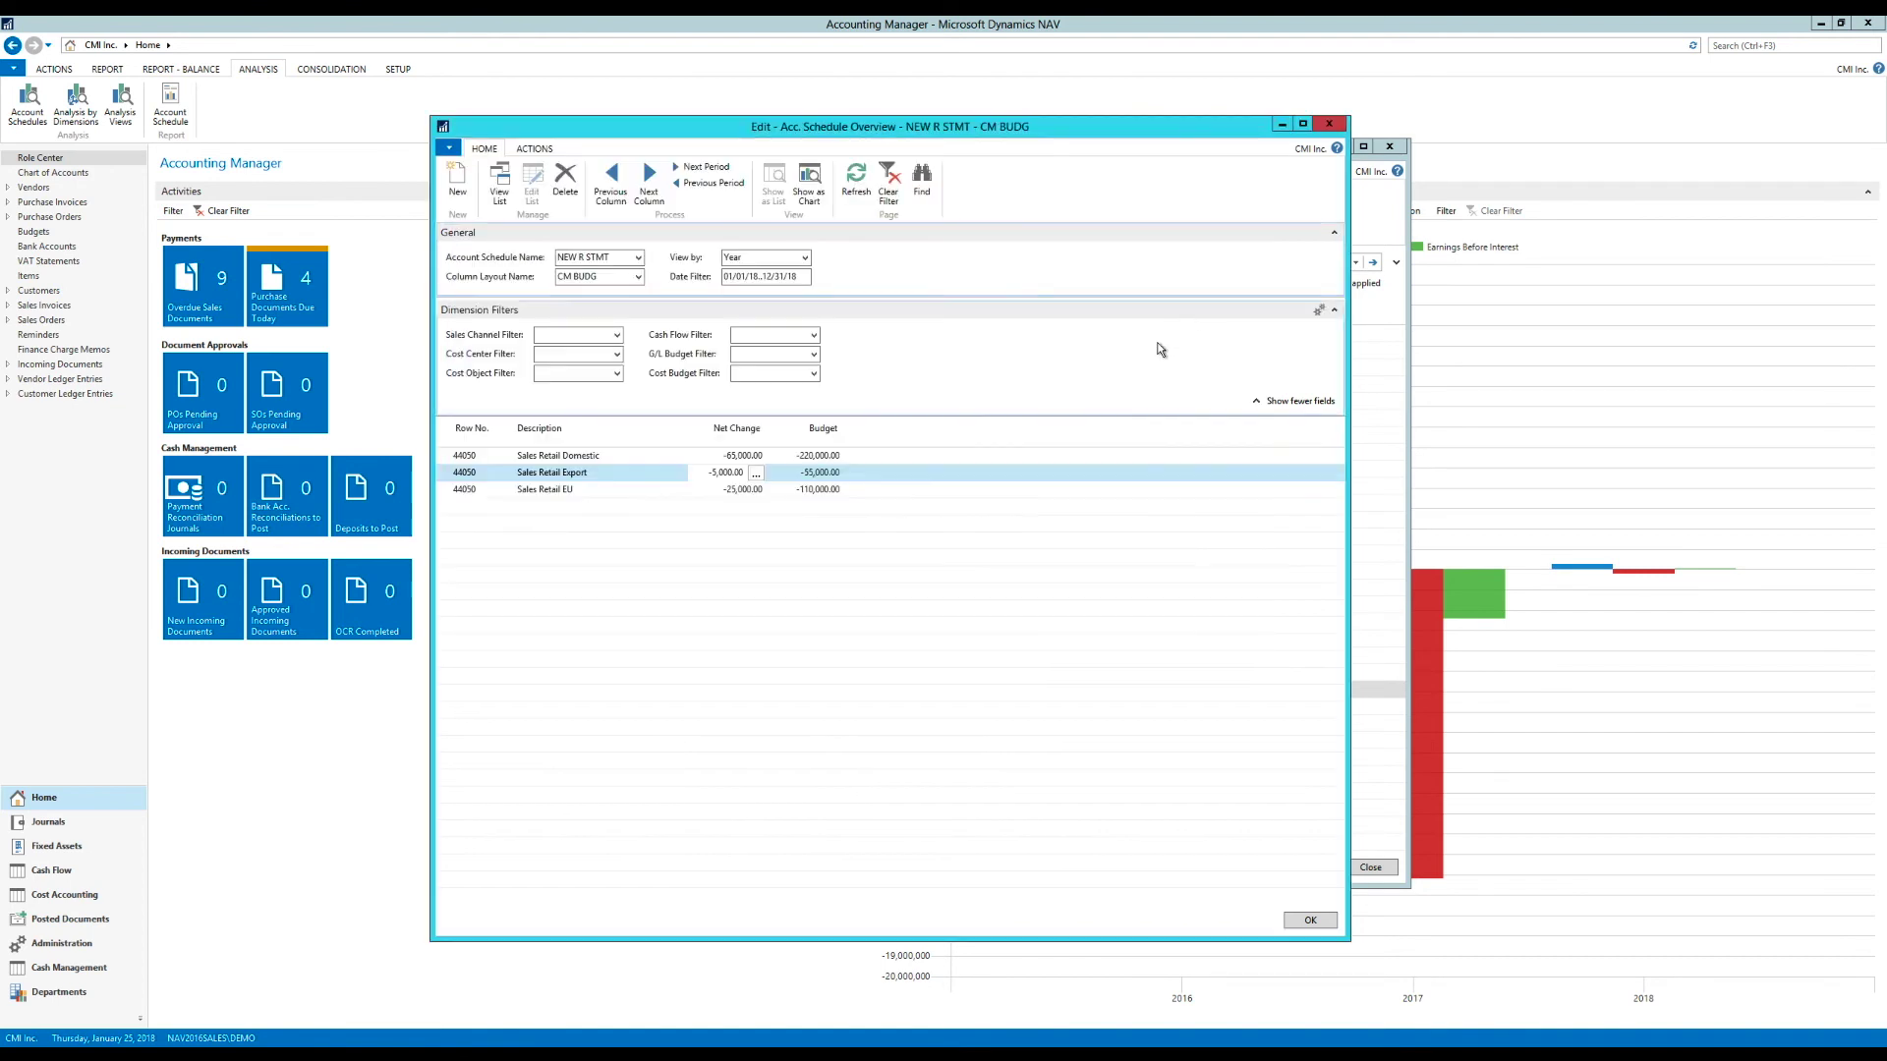
# Set the G/L Budget Filter to the CMD budget.
pyautogui.click(814, 355)
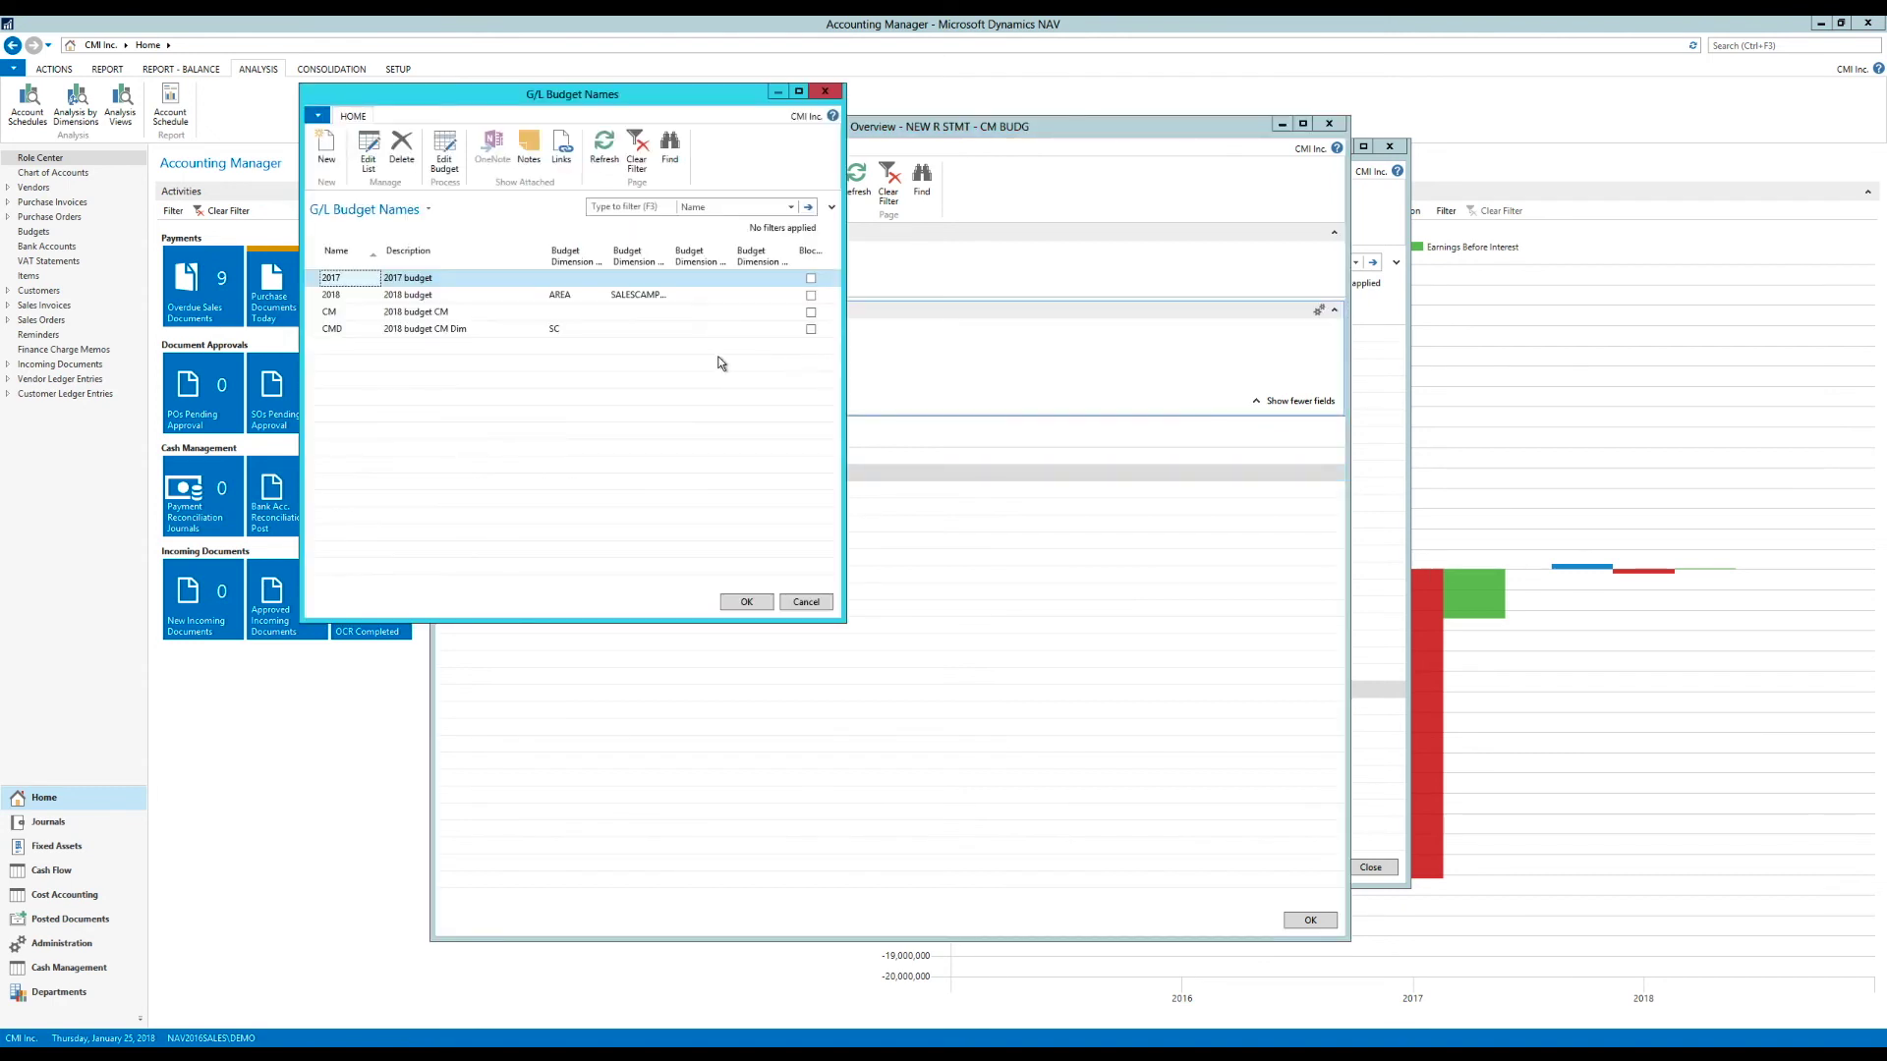
pyautogui.click(335, 332)
pyautogui.click(743, 602)
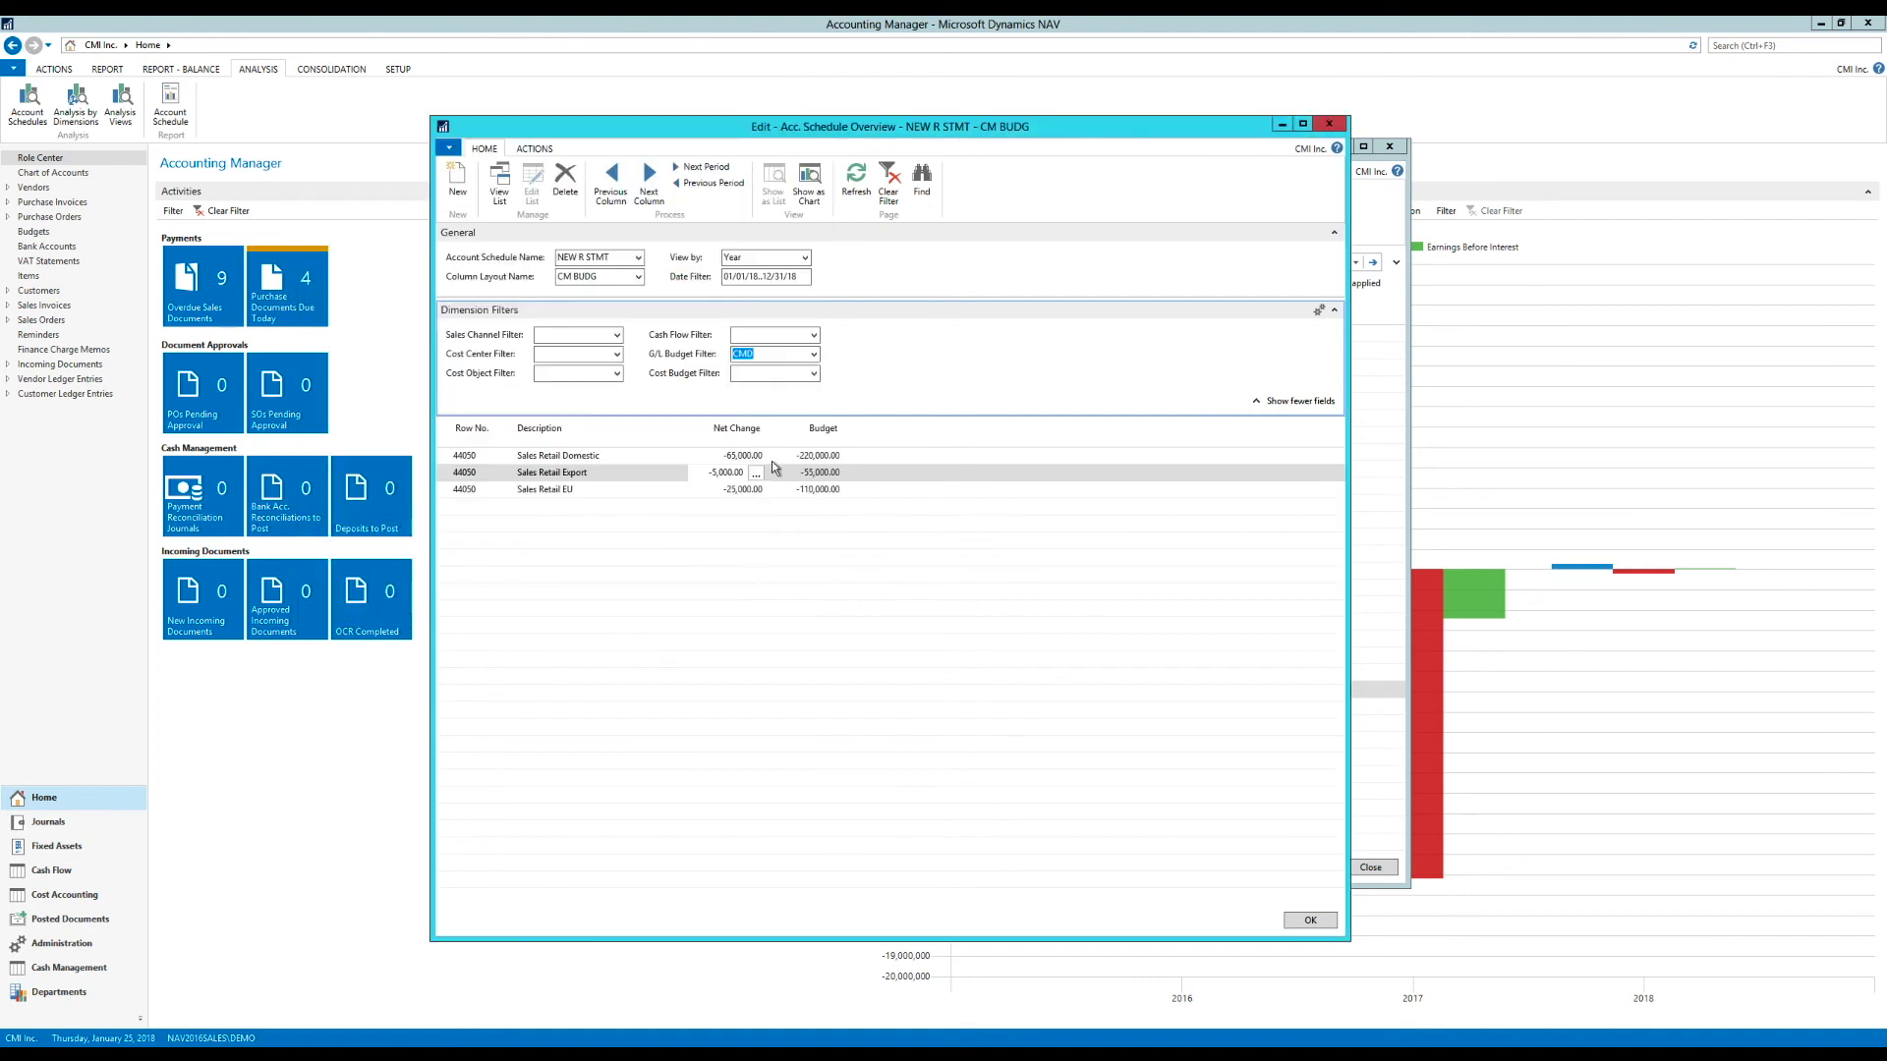
pyautogui.click(777, 376)
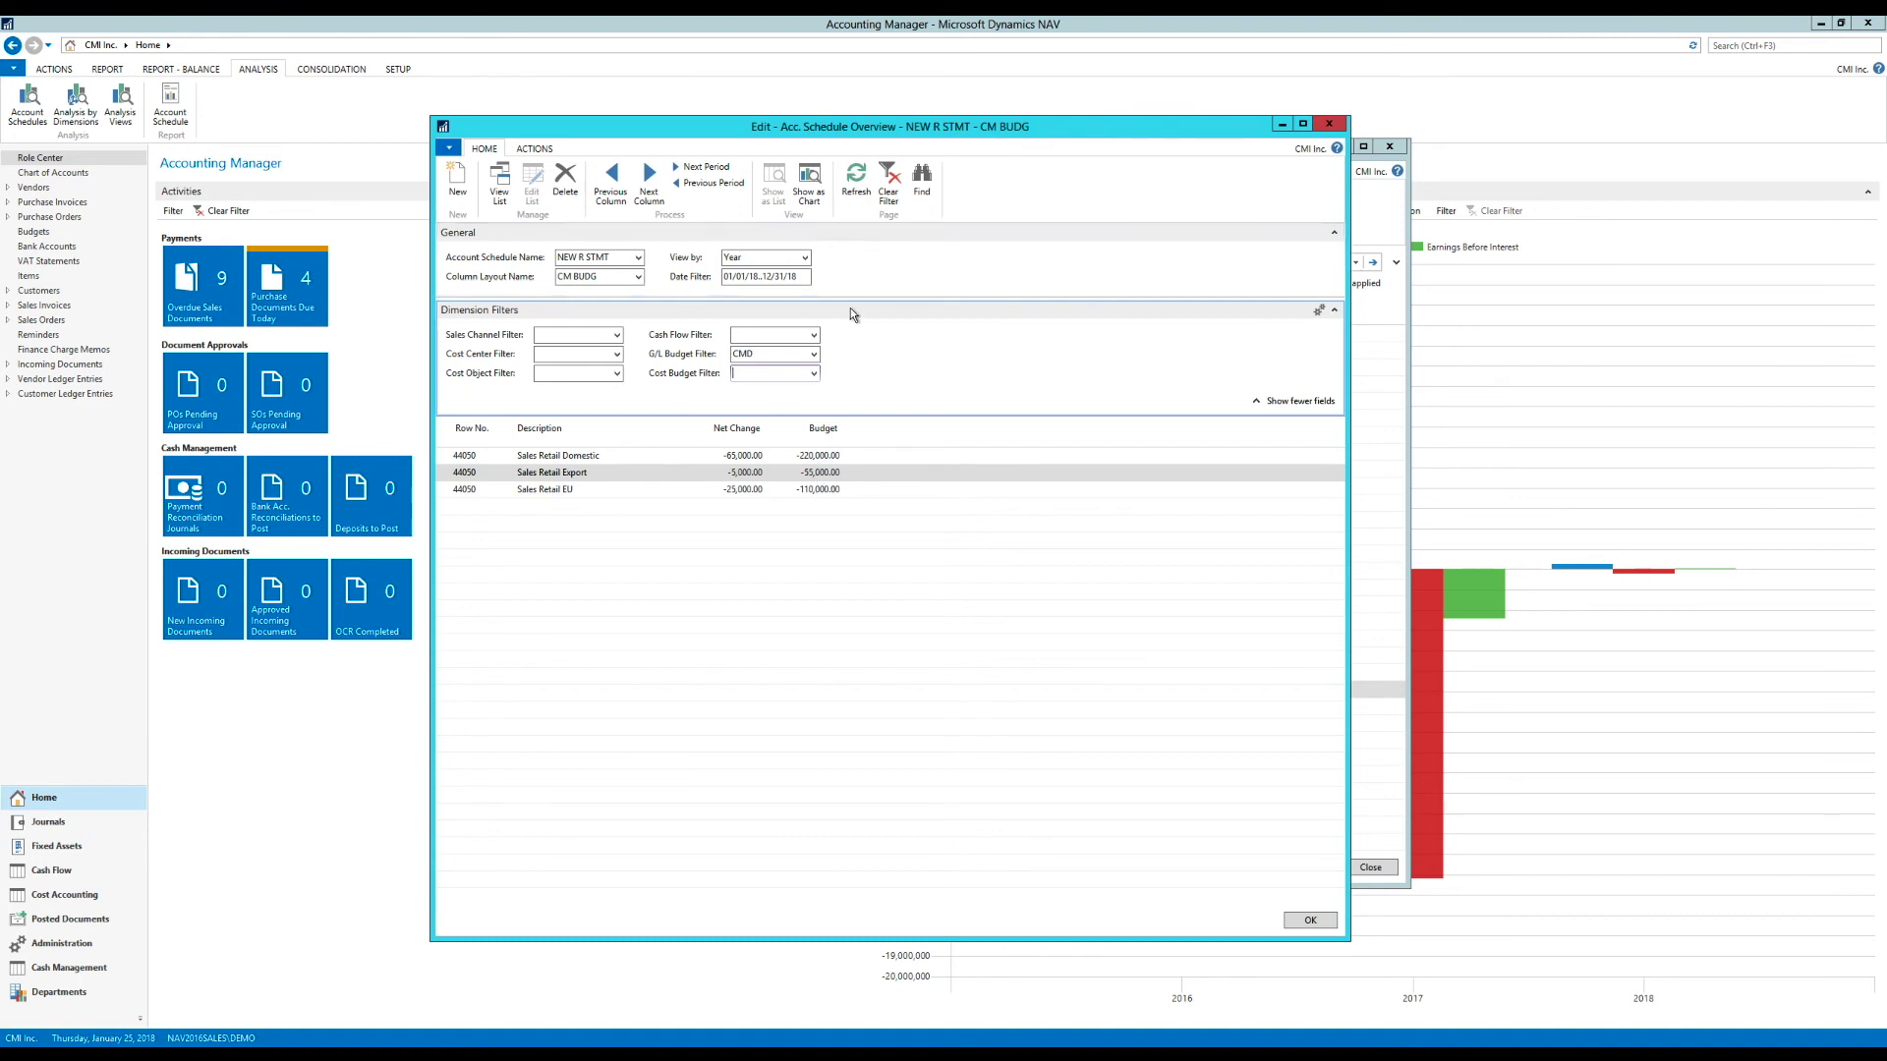
# View by Quarter and settle on the period 01/01/18..03/31/18.
pyautogui.click(805, 259)
pyautogui.click(748, 328)
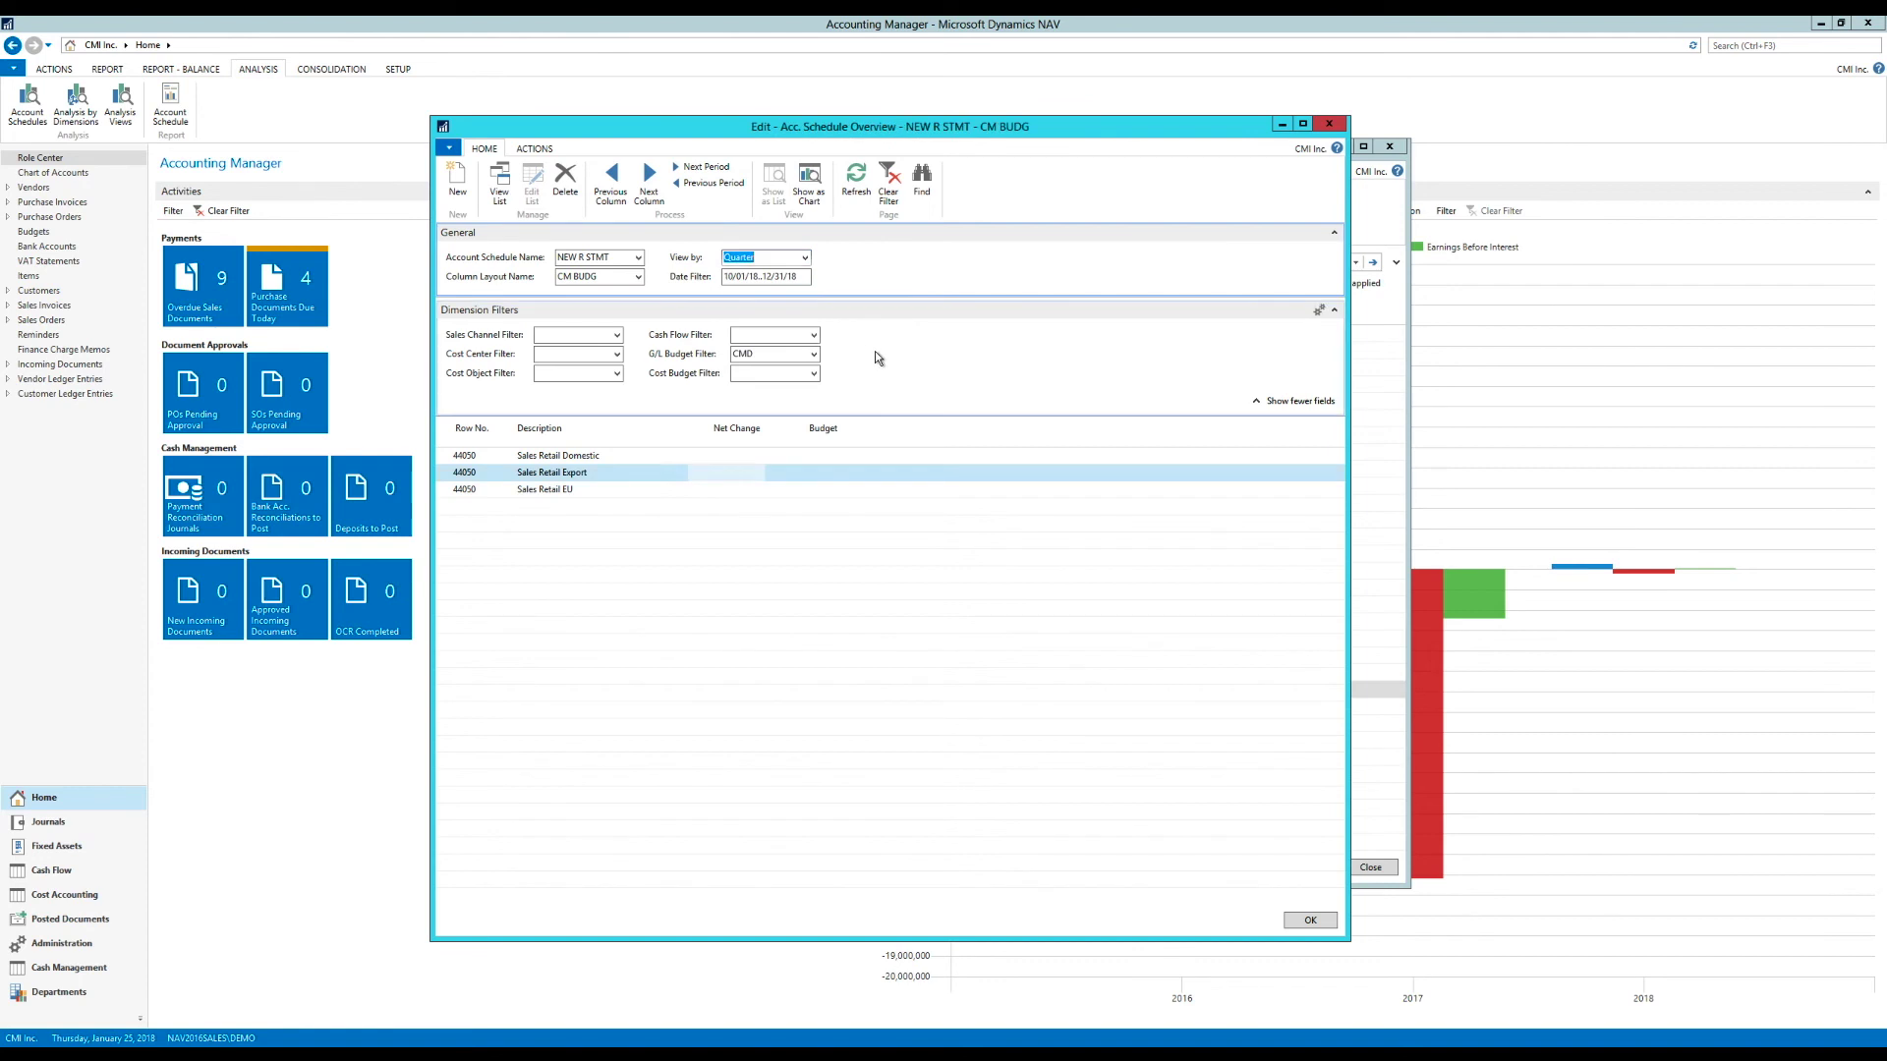
pyautogui.click(681, 187)
pyautogui.click(682, 188)
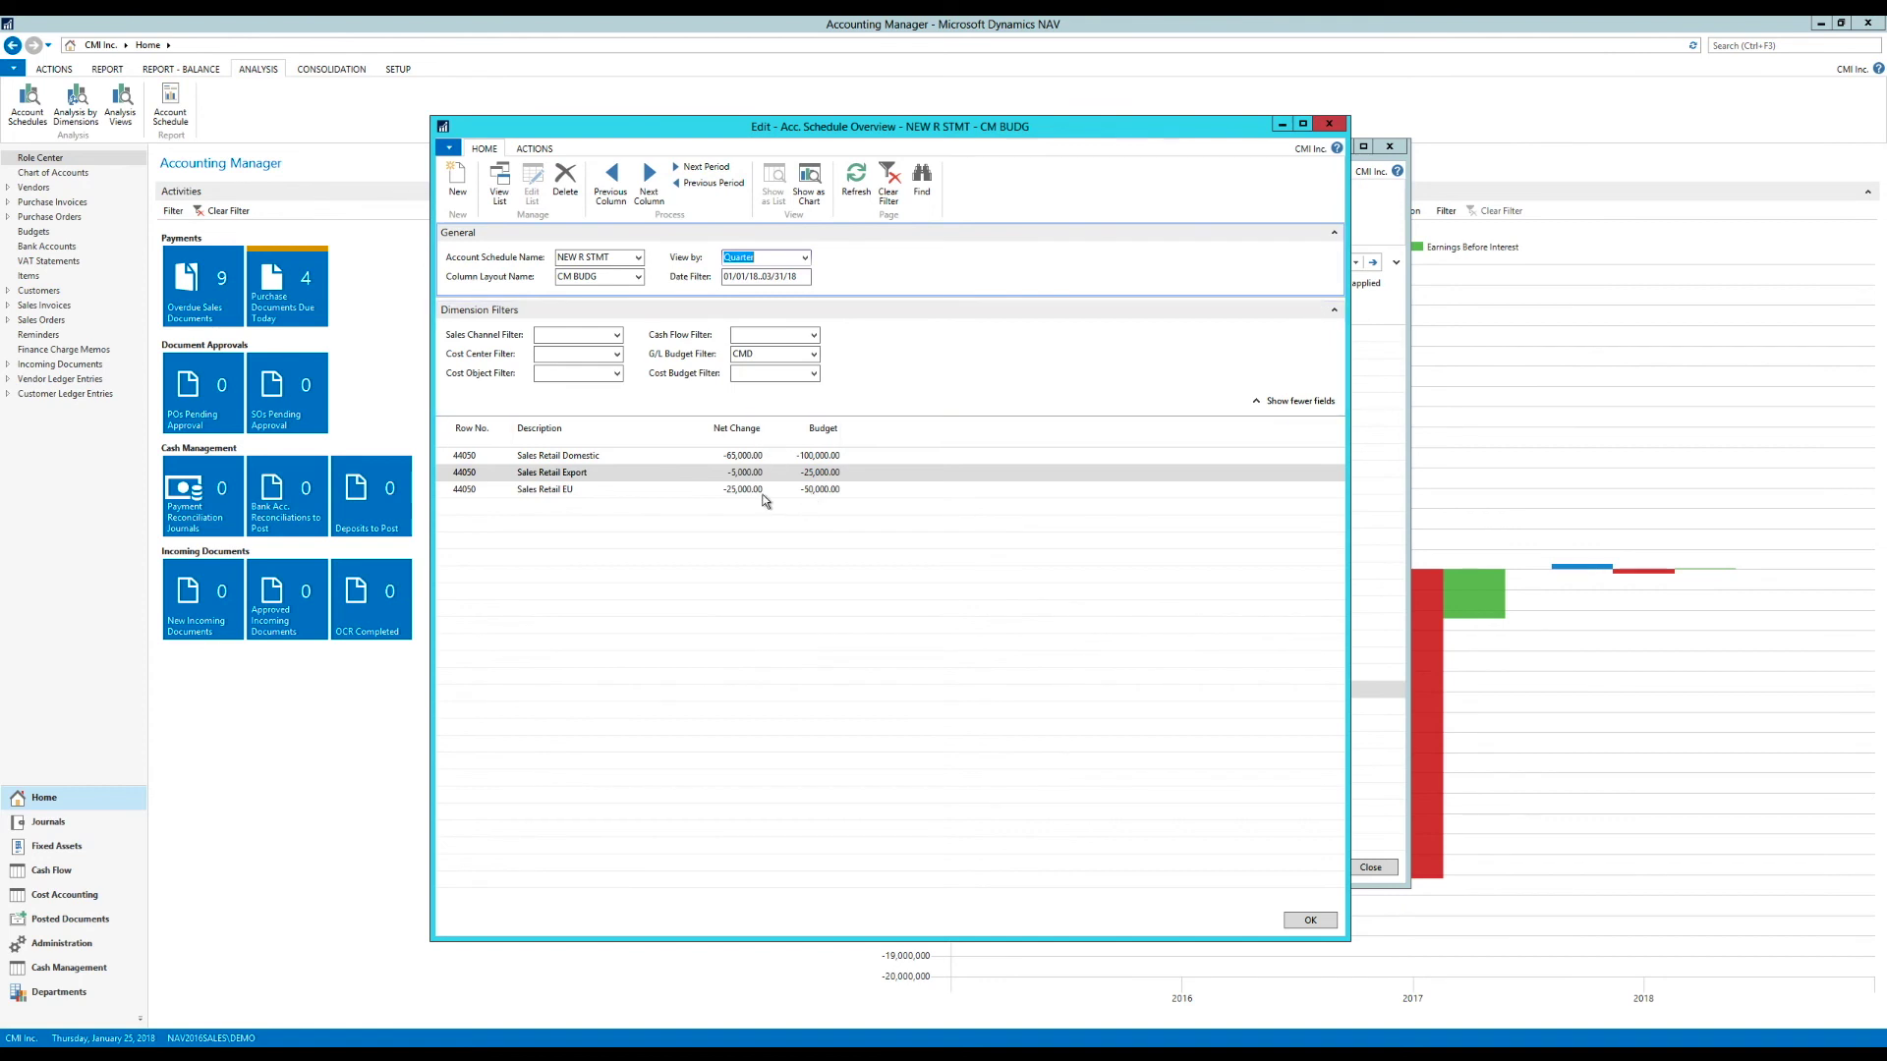
pyautogui.click(715, 169)
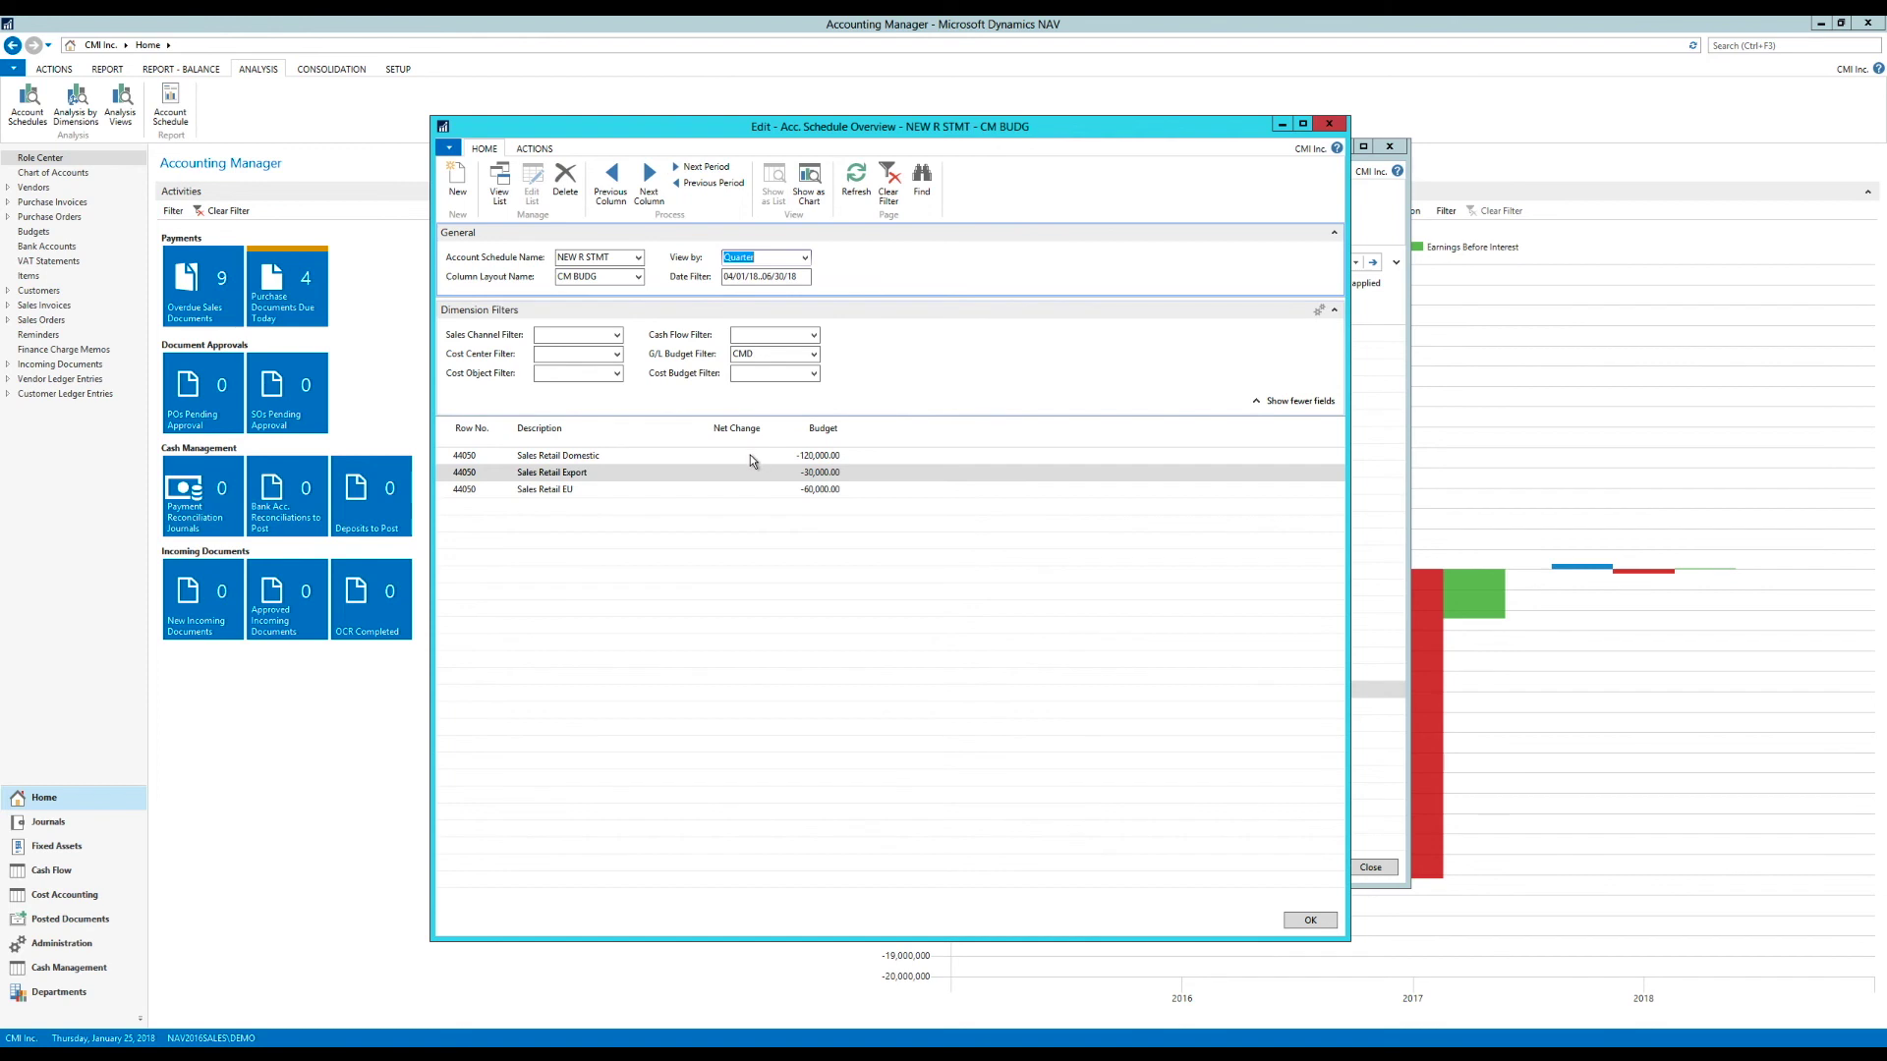
pyautogui.click(709, 185)
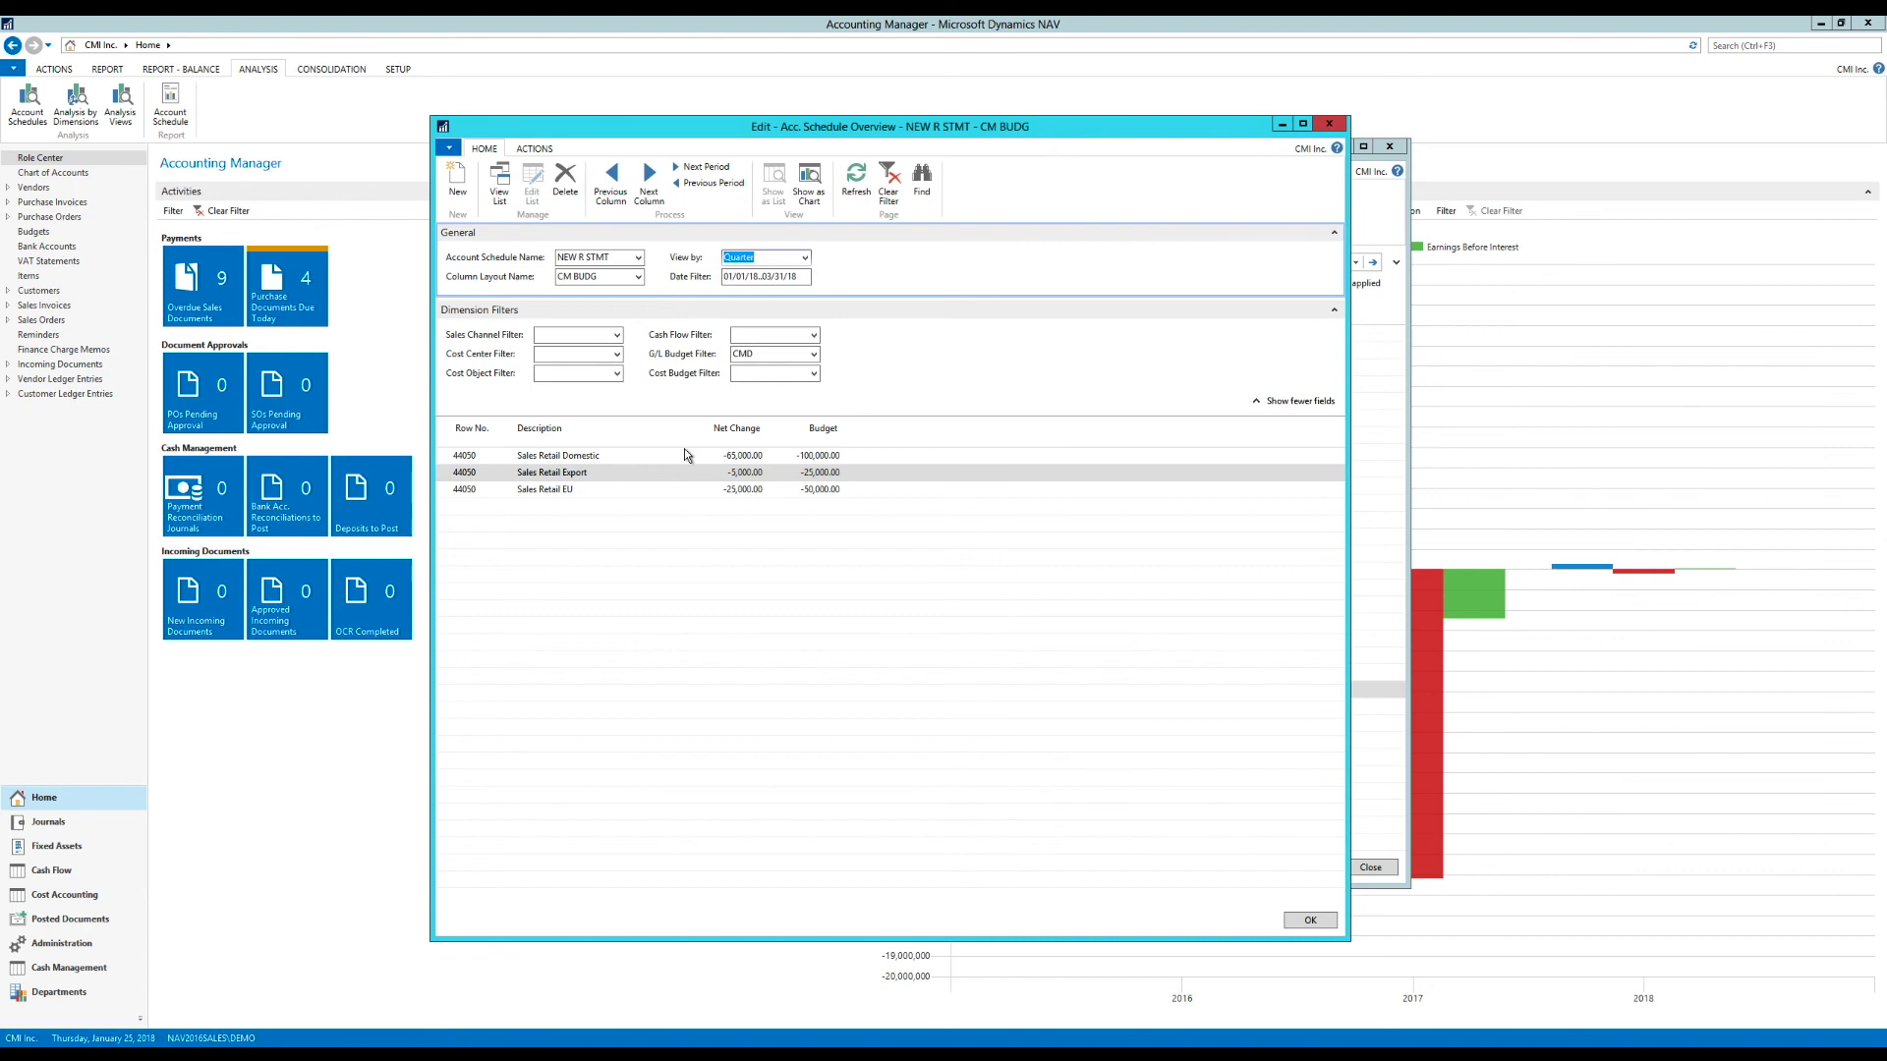
# Close the Acc. Schedule Overview and open the Advanced Analysis View List from NEW R STMT's Analysis View Name.
pyautogui.click(1329, 124)
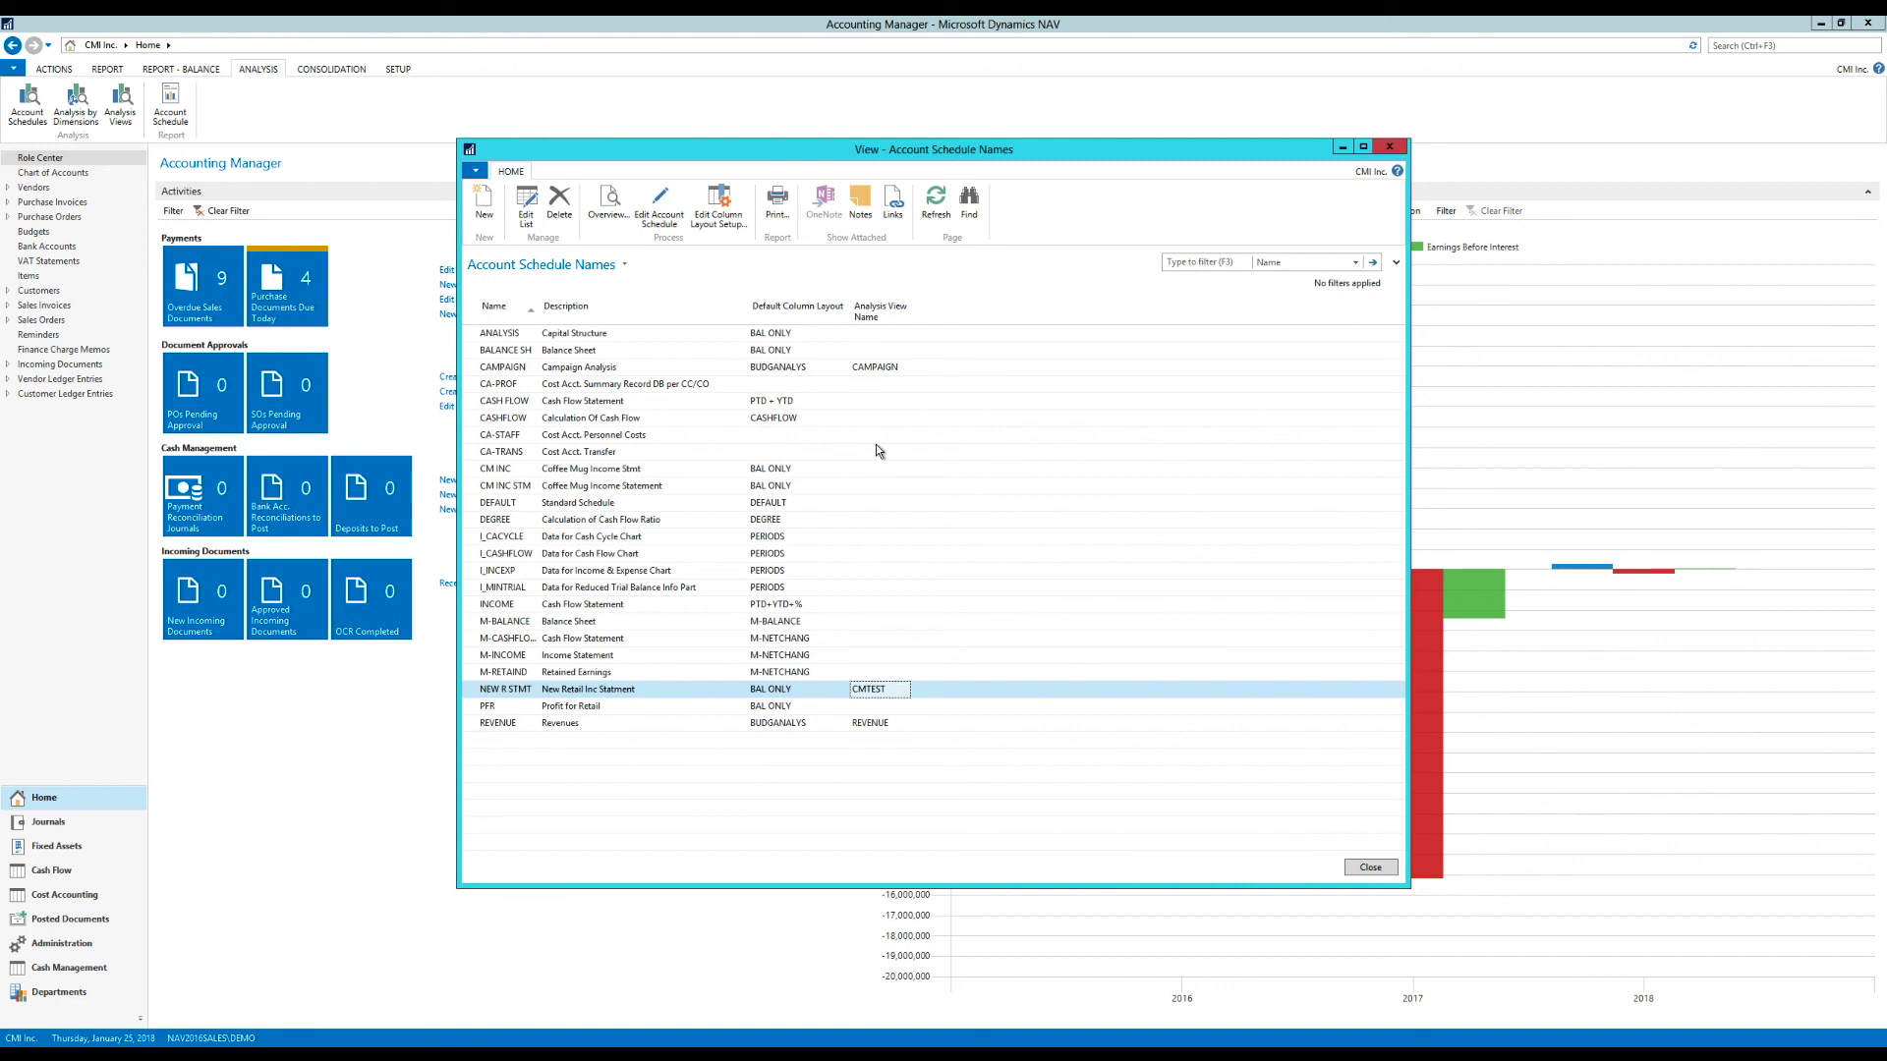
pyautogui.click(879, 689)
pyautogui.click(904, 688)
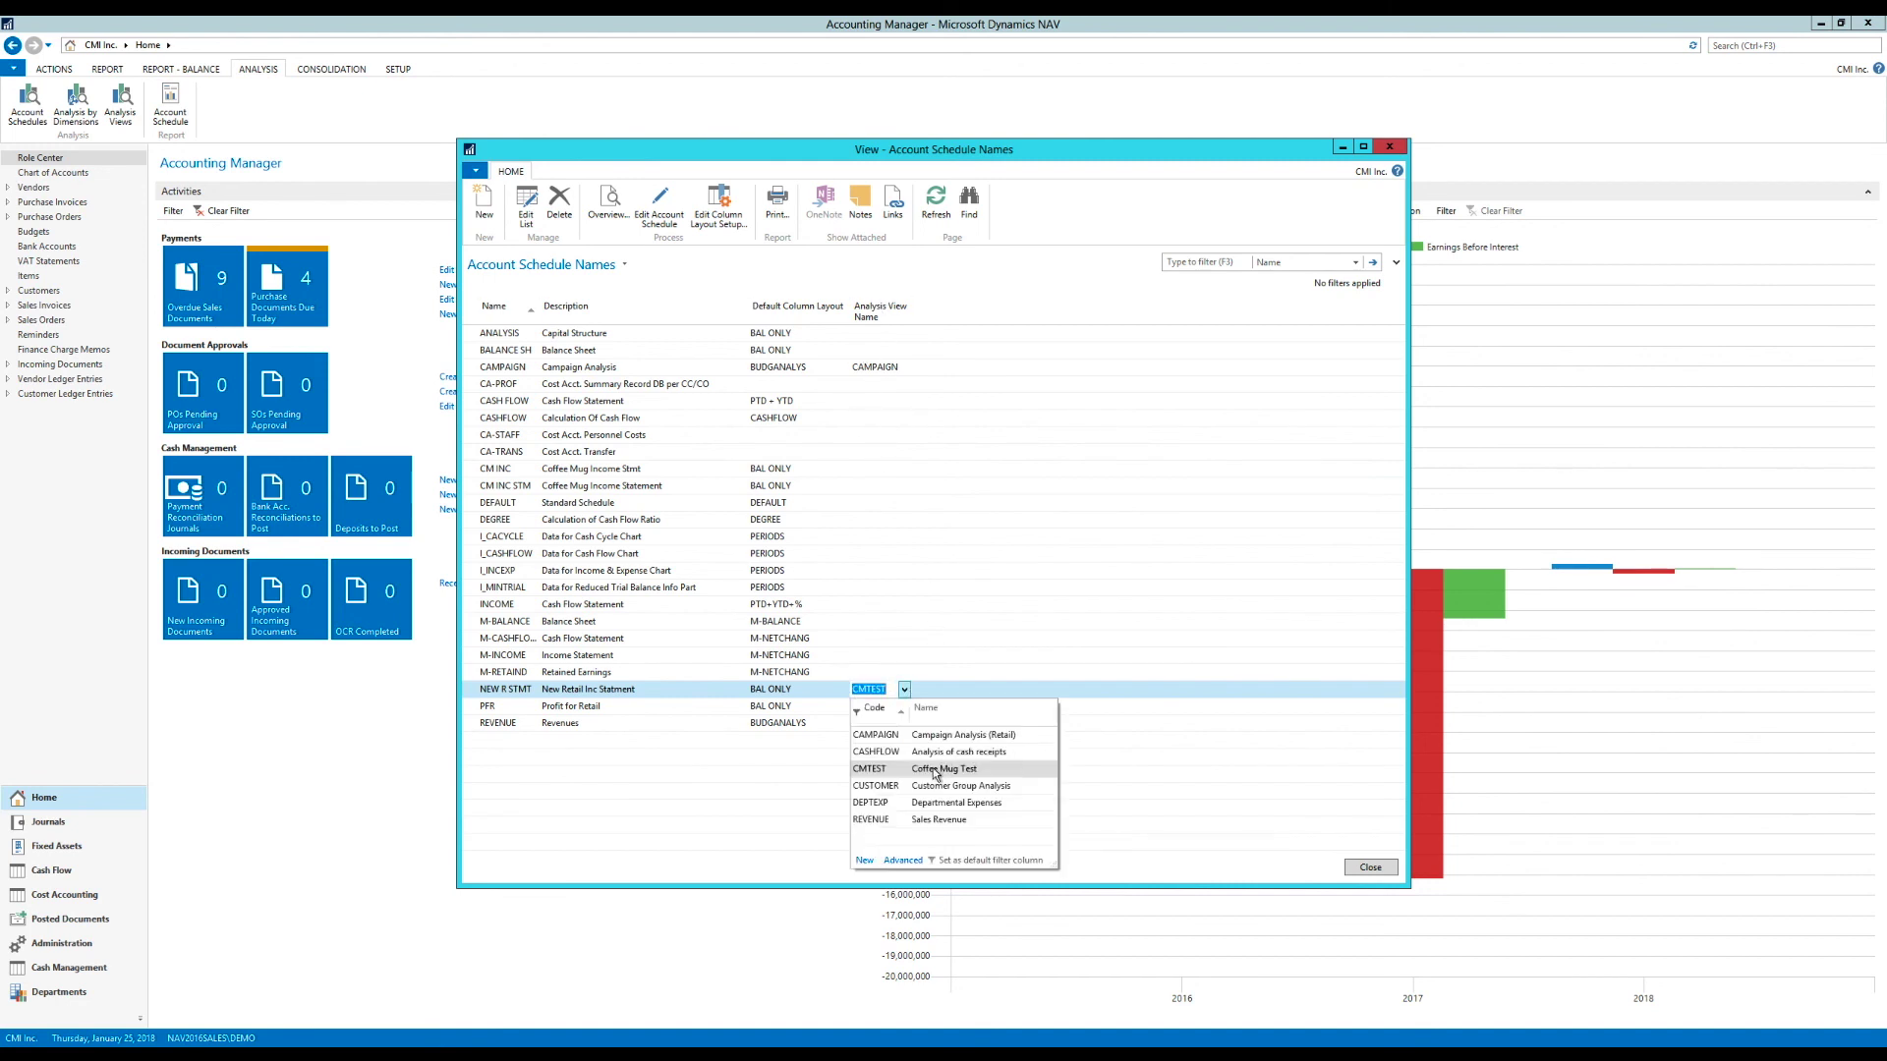
pyautogui.click(902, 860)
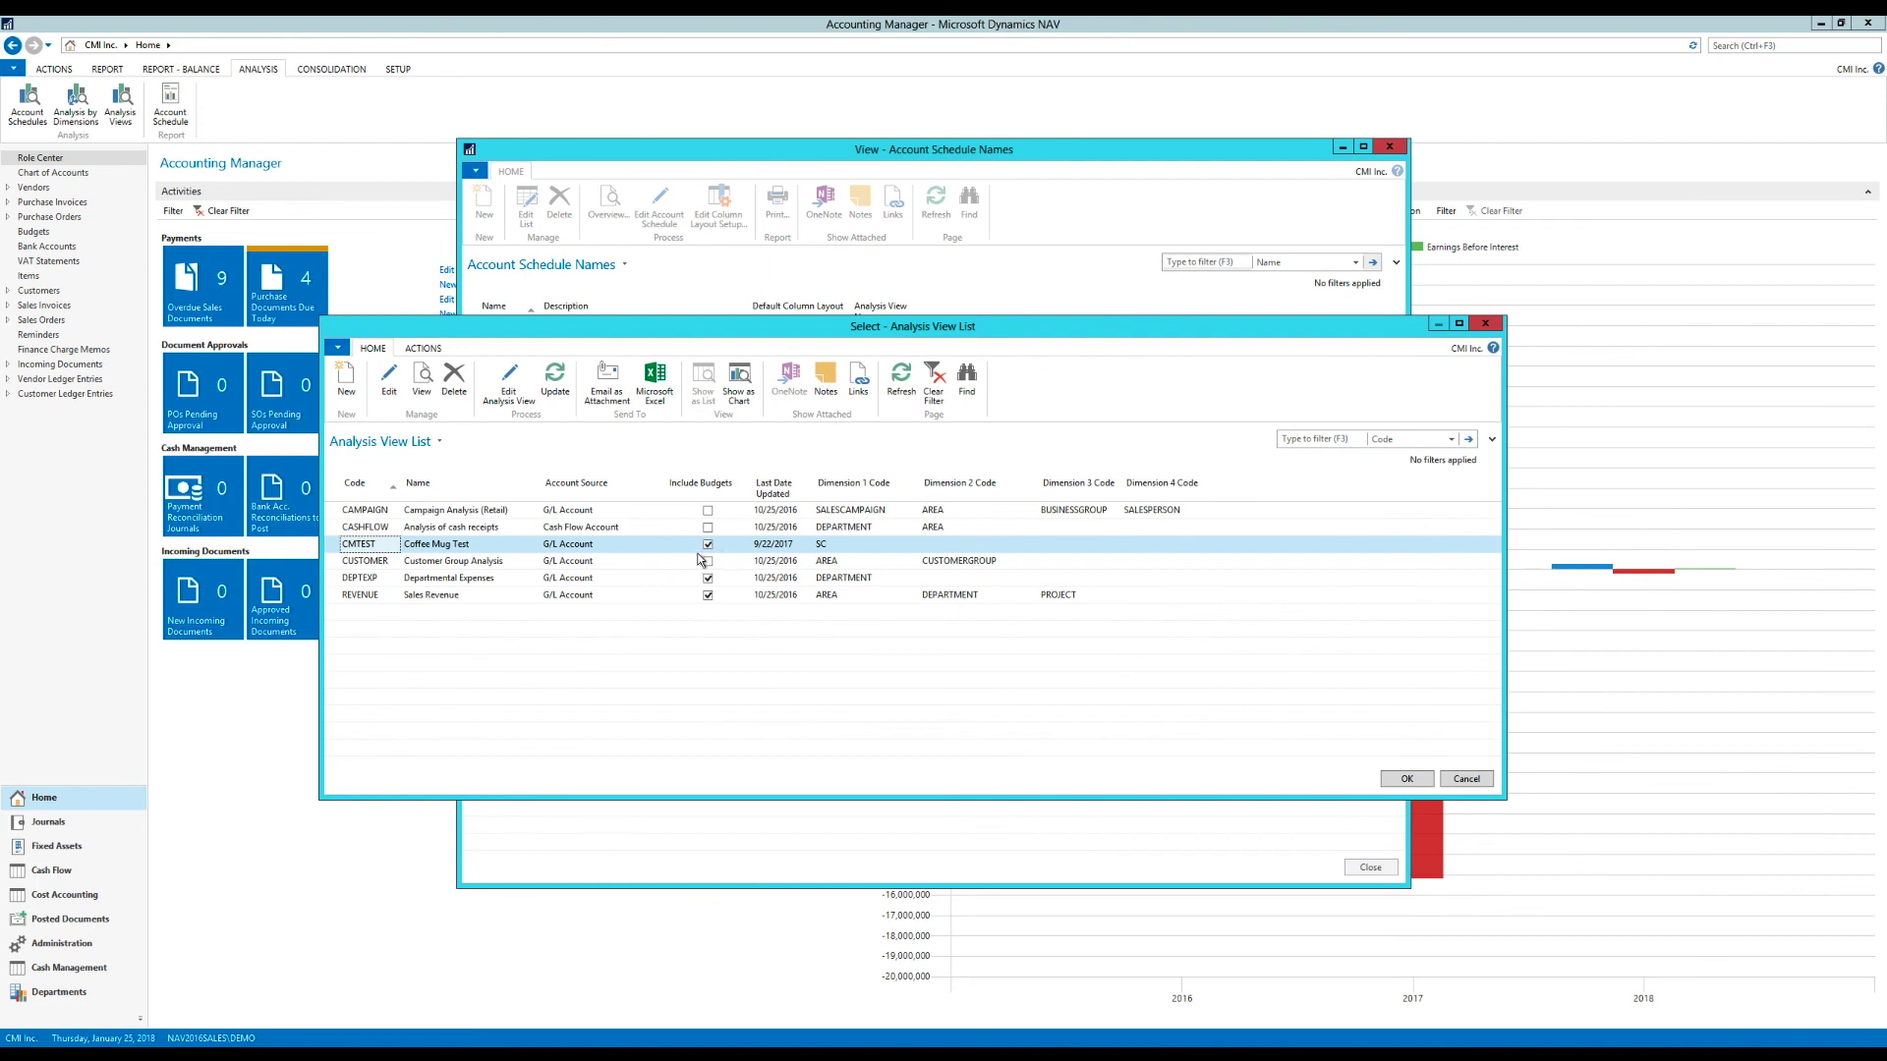